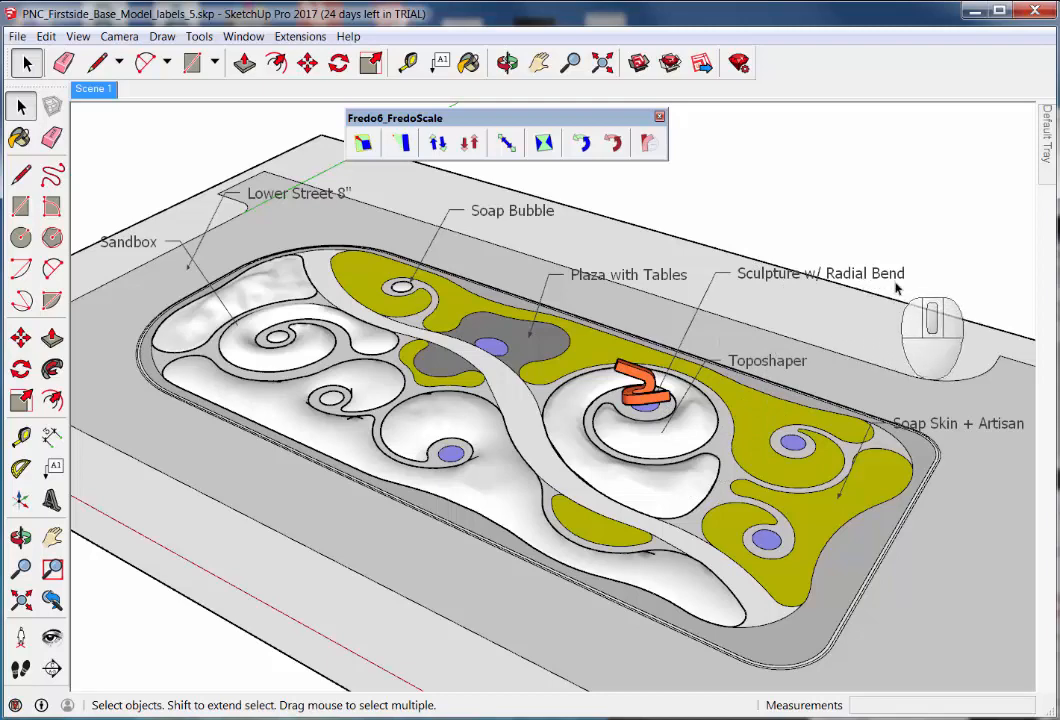
Examine the aerial map and the ground-level photo of the sculpture as references for its shape
left_click_drag(526, 120, 576, 123)
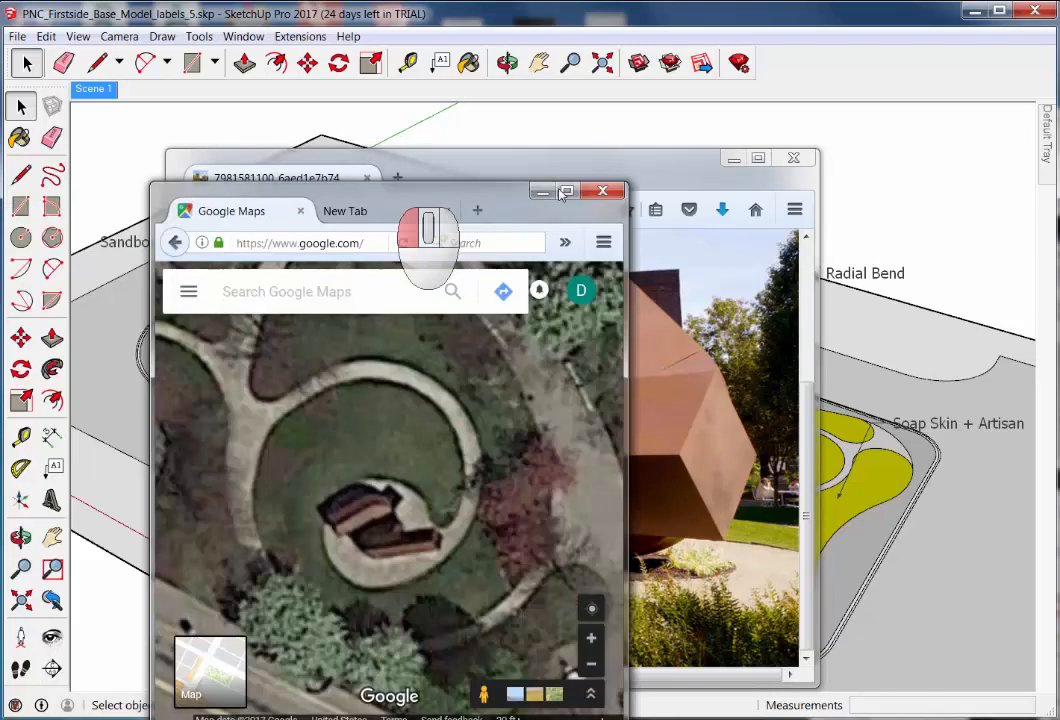
left_click_drag(378, 188, 610, 160)
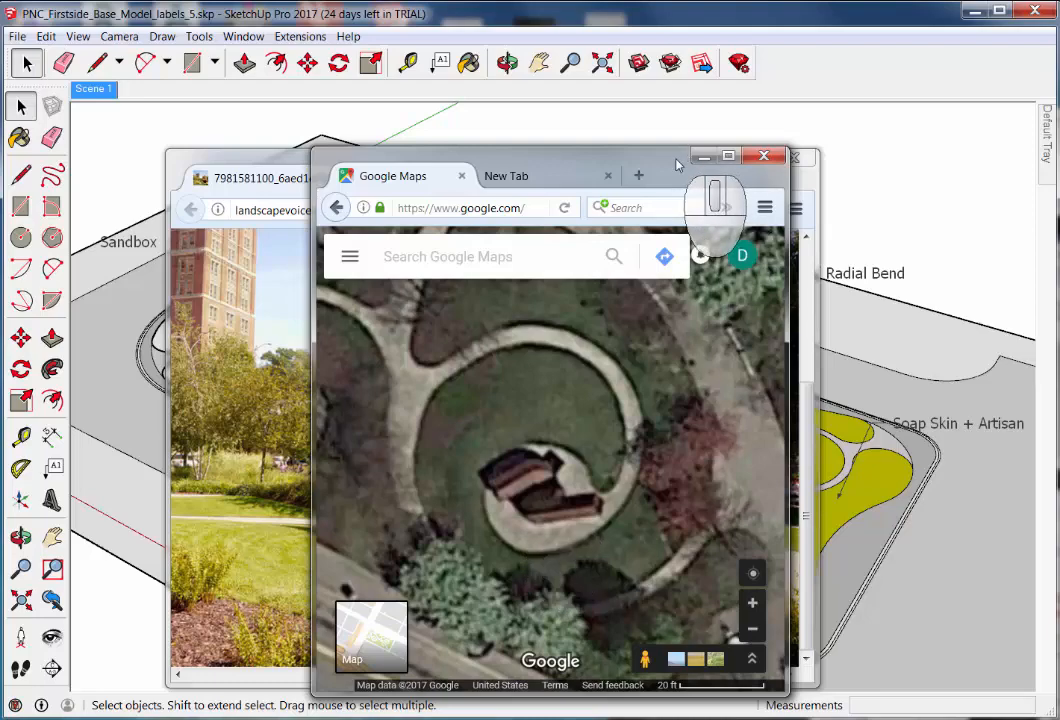
left_click_drag(671, 167, 0, 165)
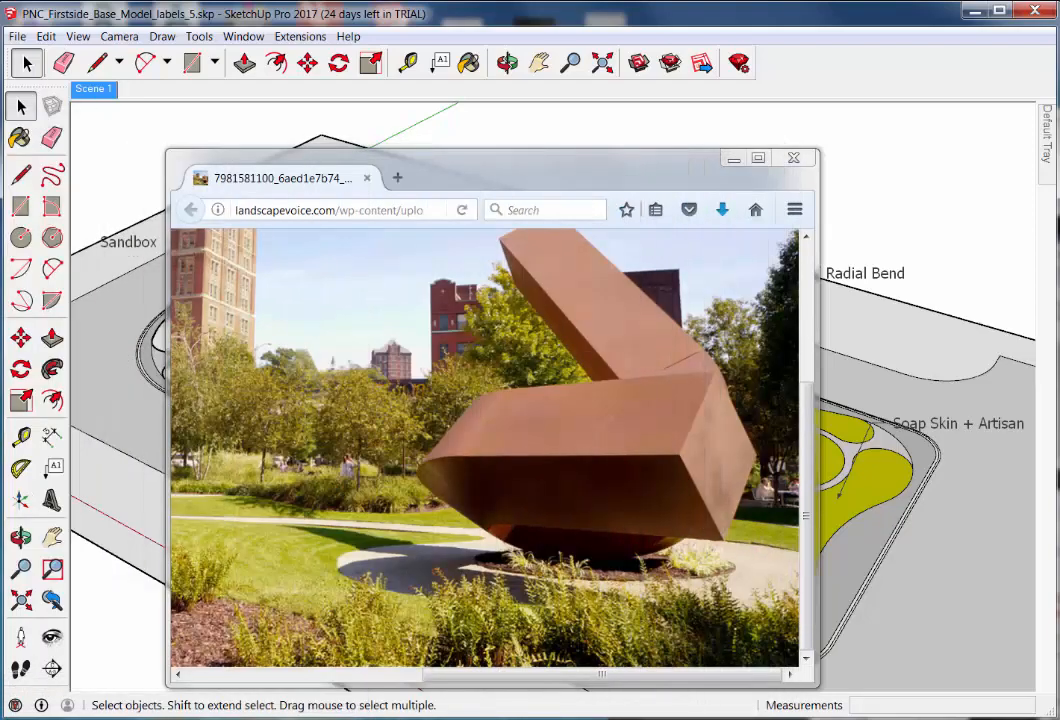
mouse_move(640, 188)
left_mouse_down()
mouse_move(510, 218)
mouse_move(0, 220)
left_mouse_up()
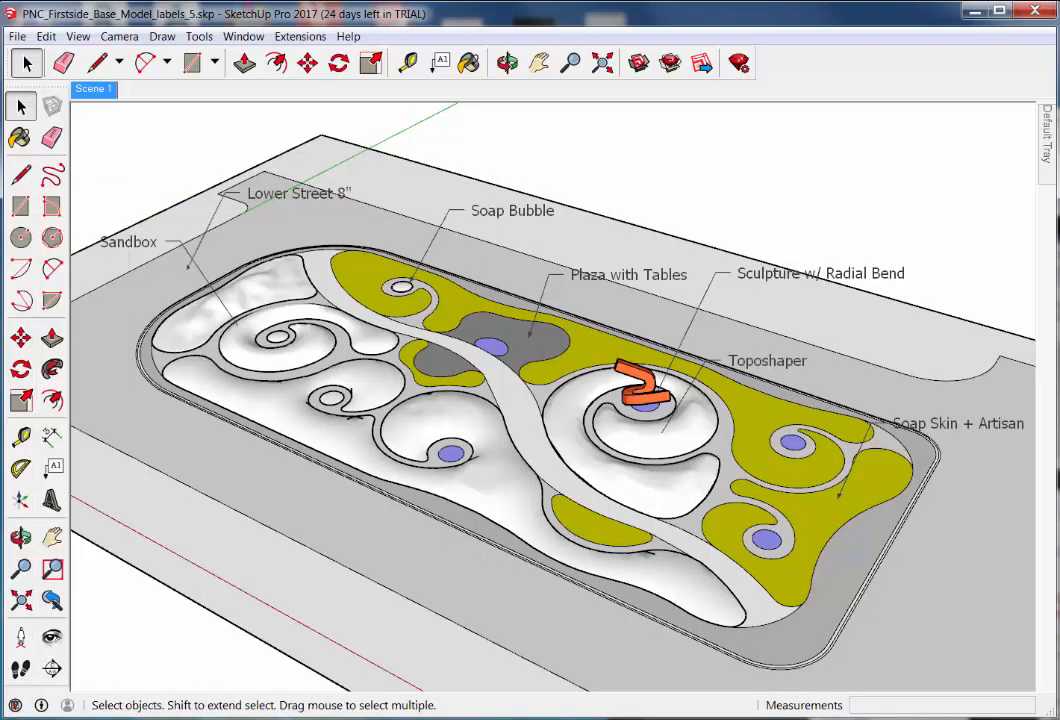
scroll(634, 388, "up", 1)
left_click(680, 313)
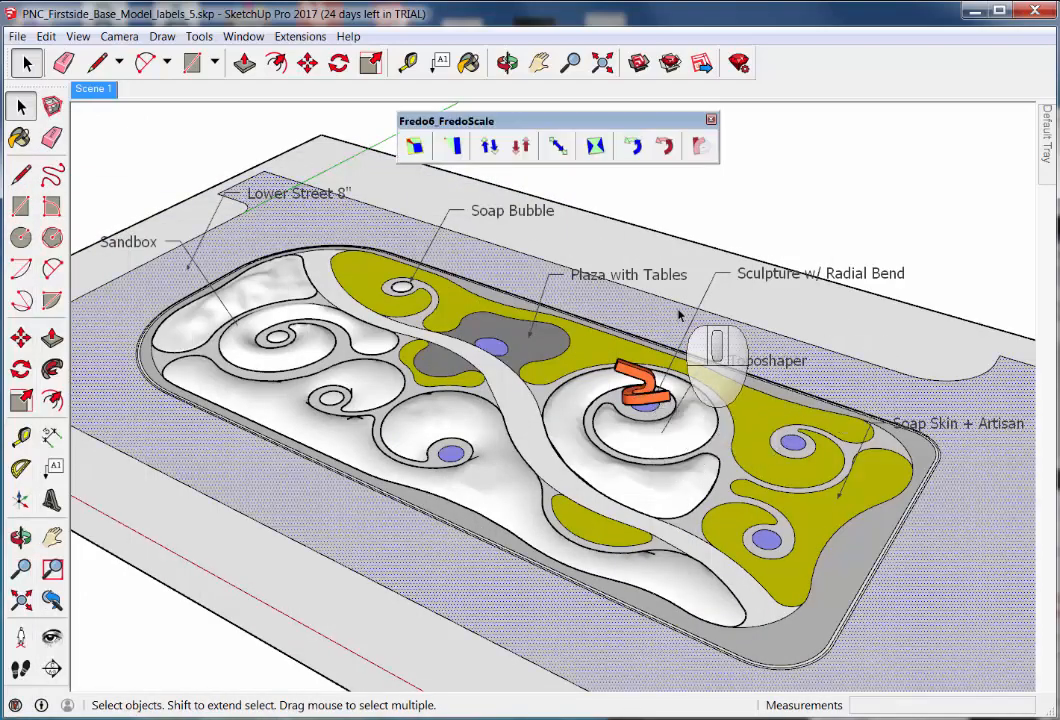
left_click(754, 211)
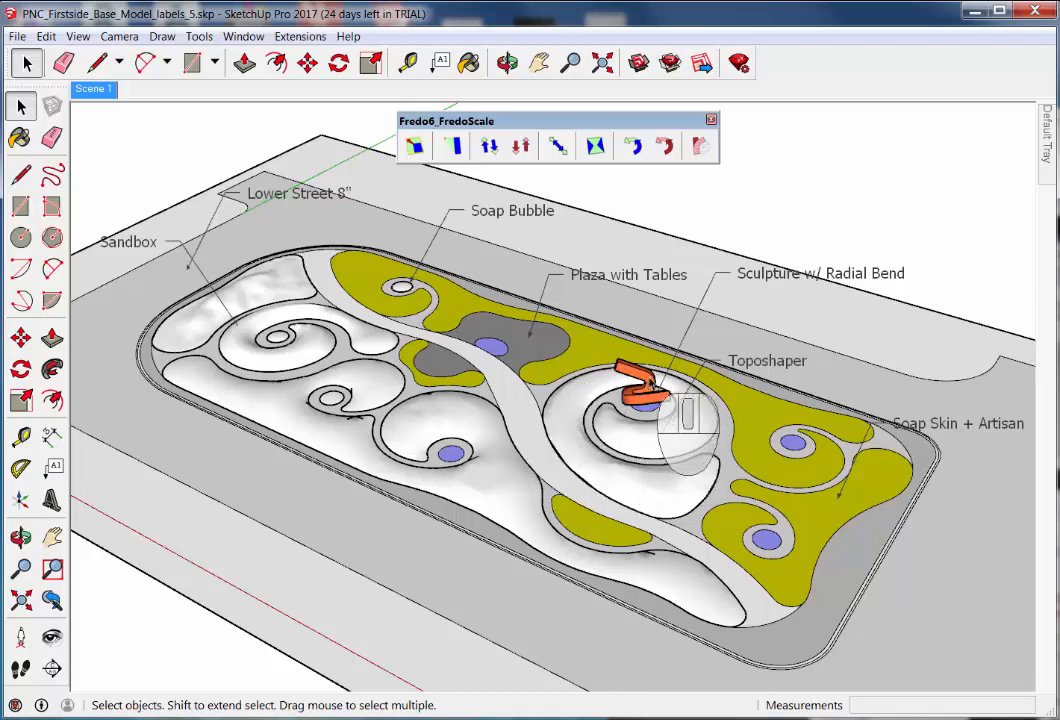
Start a new empty model without saving changes to PNC_Firstside_Base_Model_labels_5.skp
left_click(18, 36)
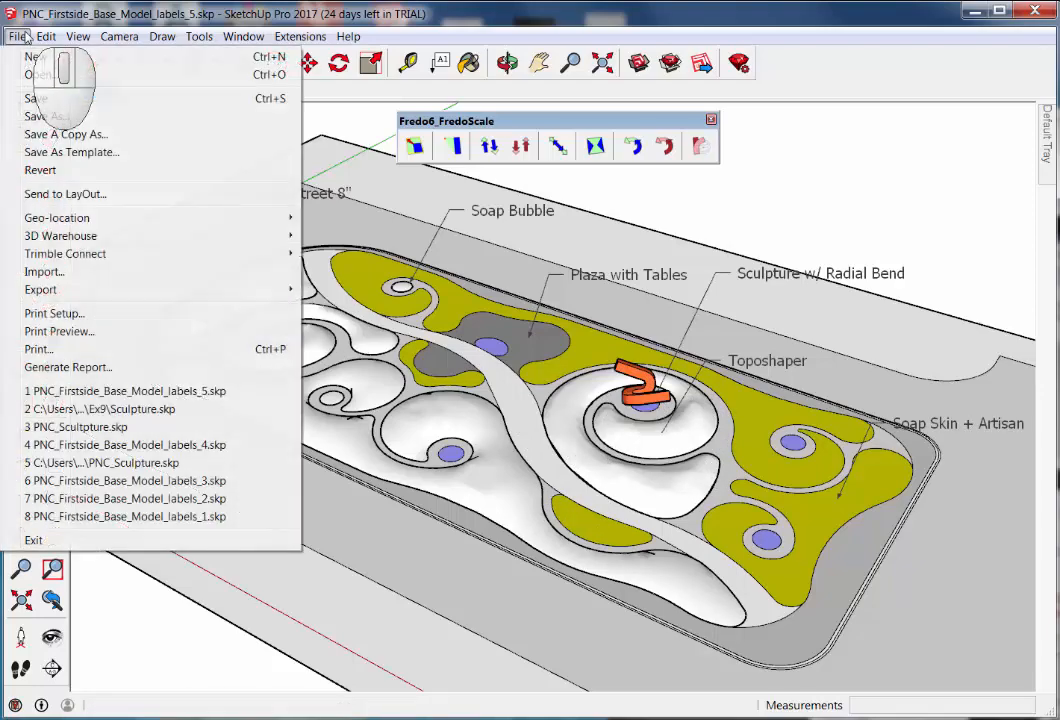
left_click(35, 57)
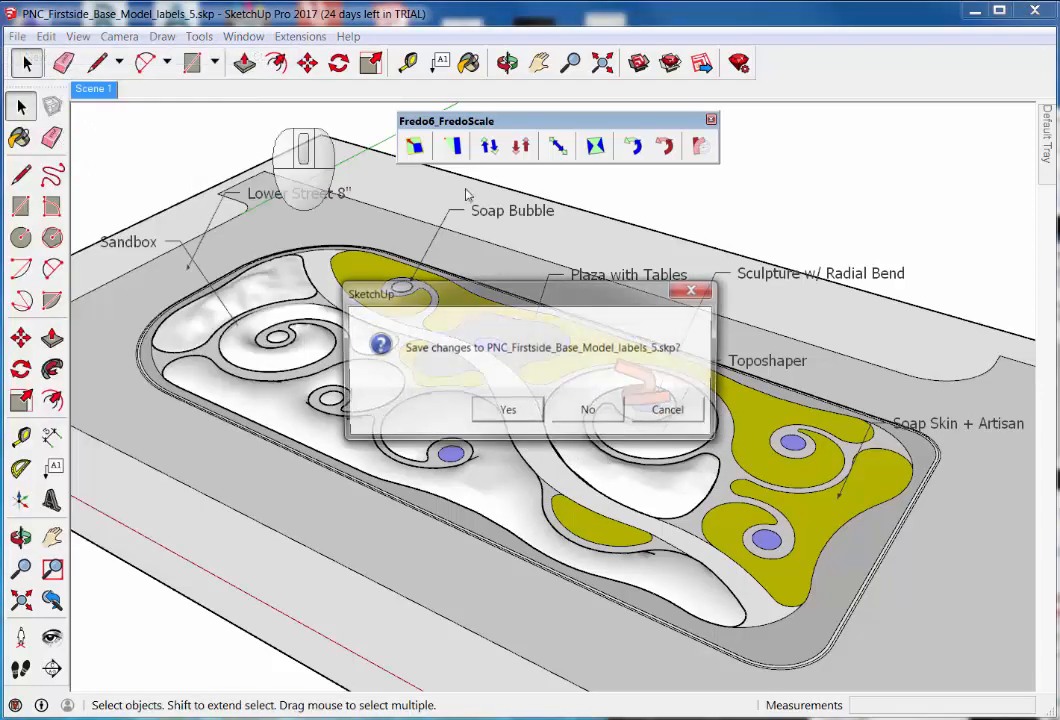
left_click(576, 413)
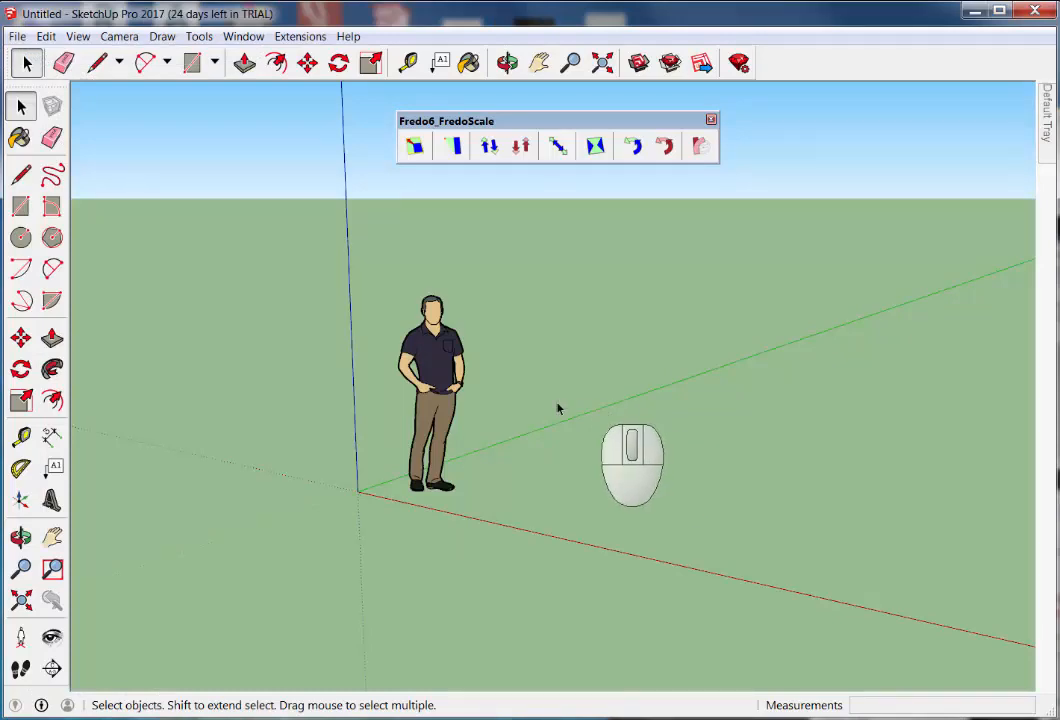
middle_click_drag(654, 388, 549, 386, "shift")
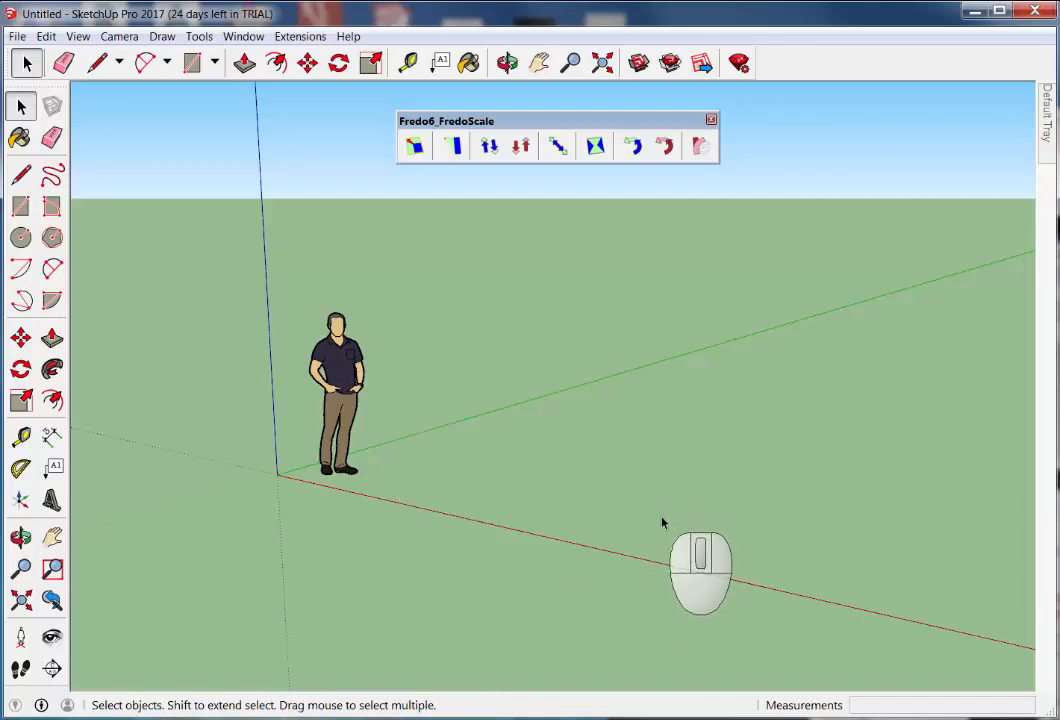
left_click(20, 108)
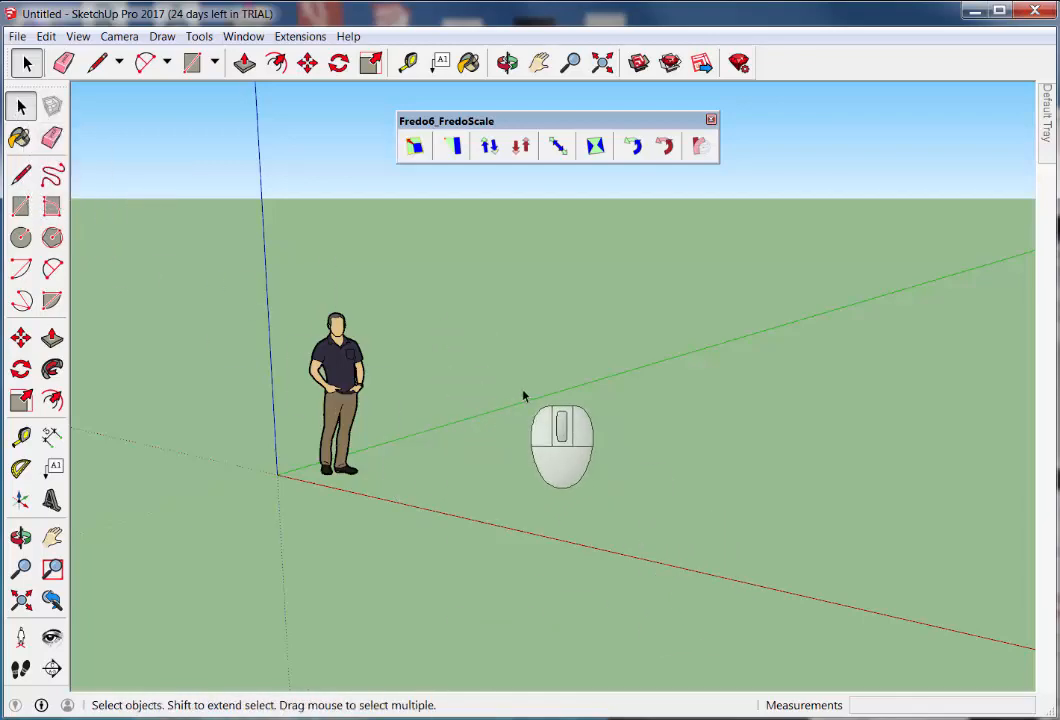
middle_click_drag(526, 397, 573, 444)
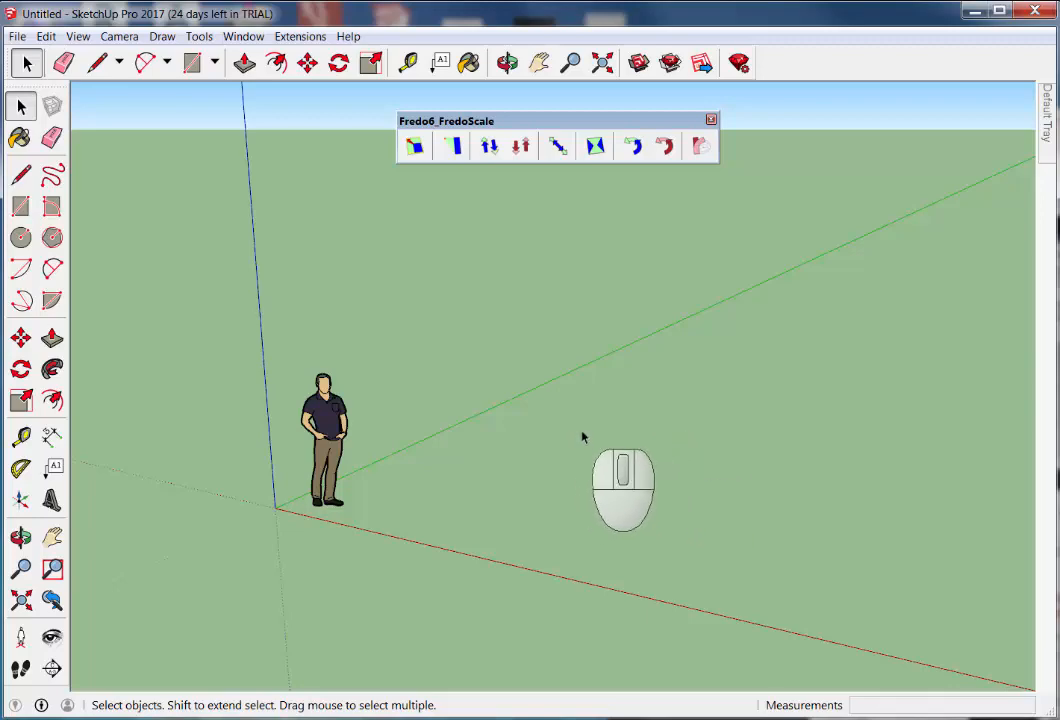
left_click(333, 432)
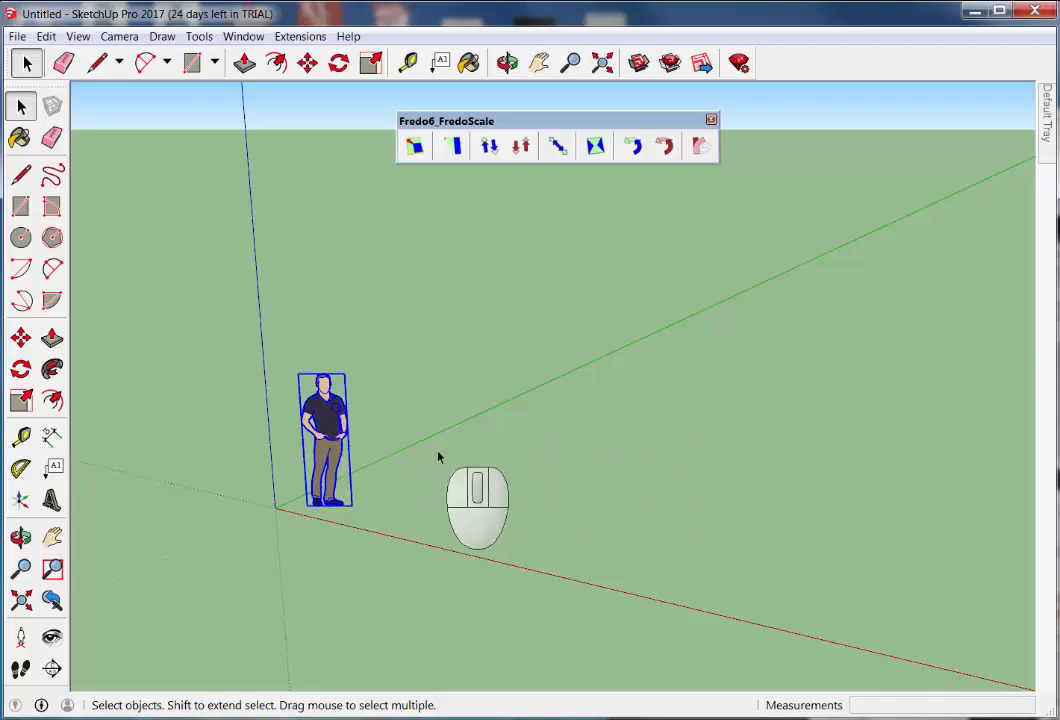
left_click(426, 461)
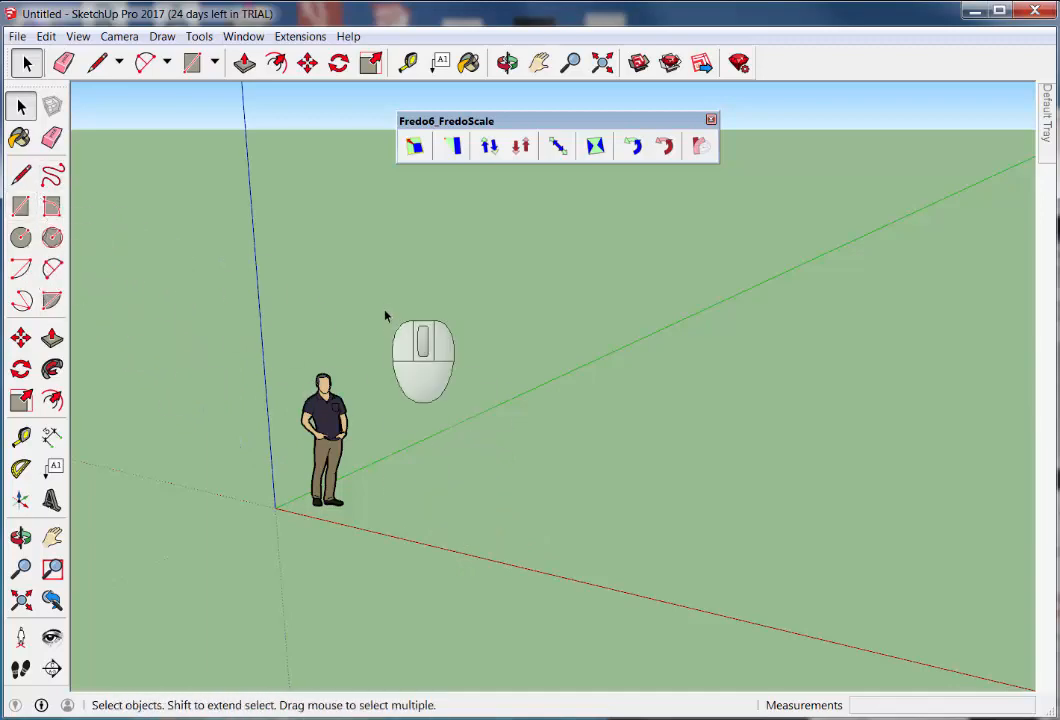
Draw a freehand rectangle about 3' 8" by 4' 4" on the ground beside the figure, using the sculpture photo as reference
left_click(20, 206)
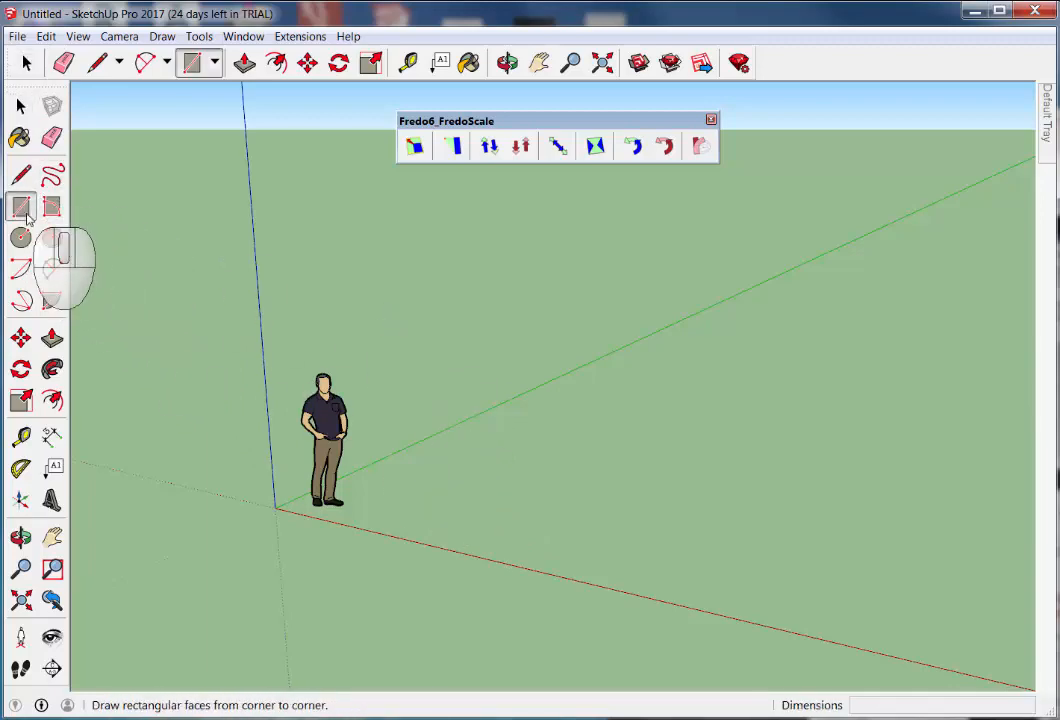
left_click(416, 499)
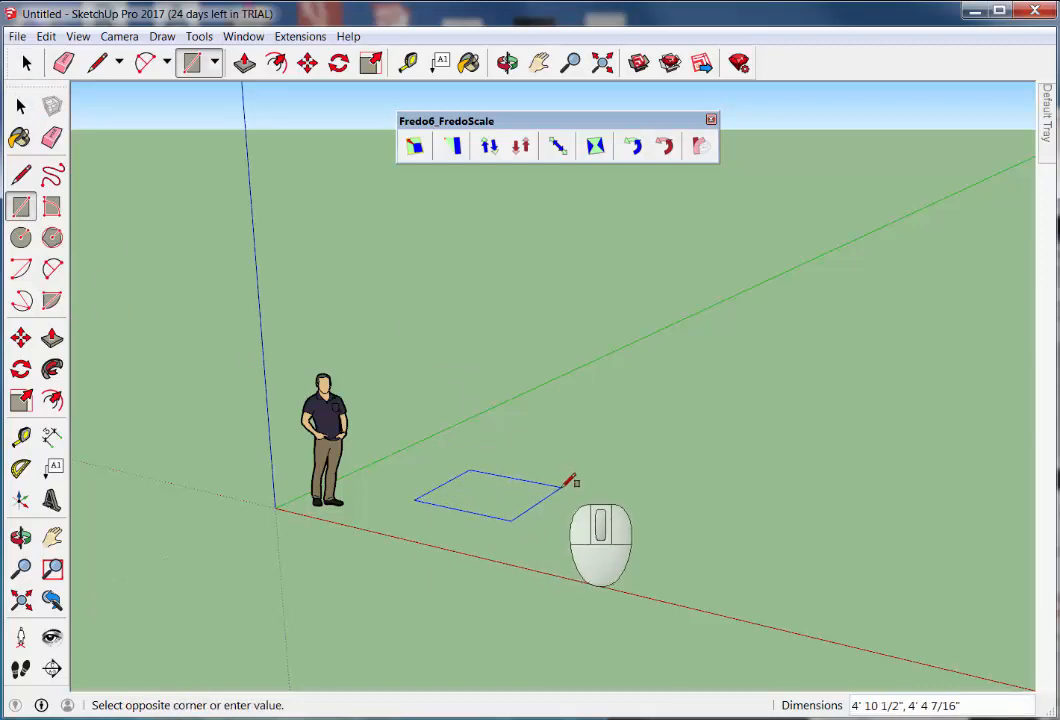
left_click_drag(0, 302, 570, 205)
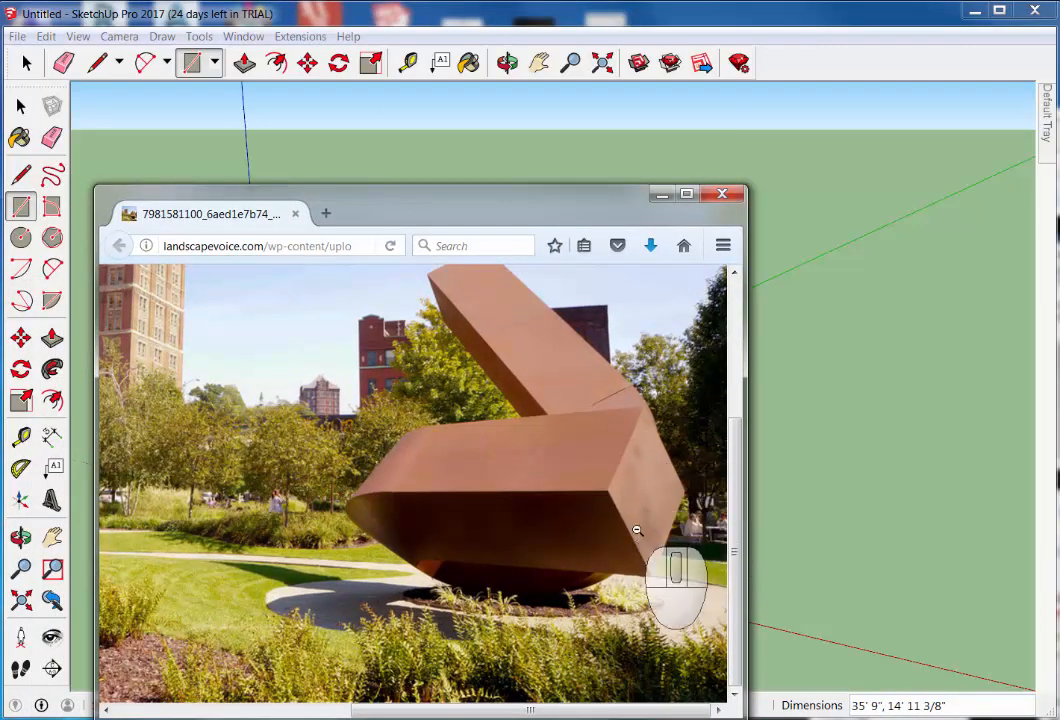
mouse_move(597, 206)
left_mouse_down()
mouse_move(510, 174)
mouse_move(533, 169)
left_mouse_up()
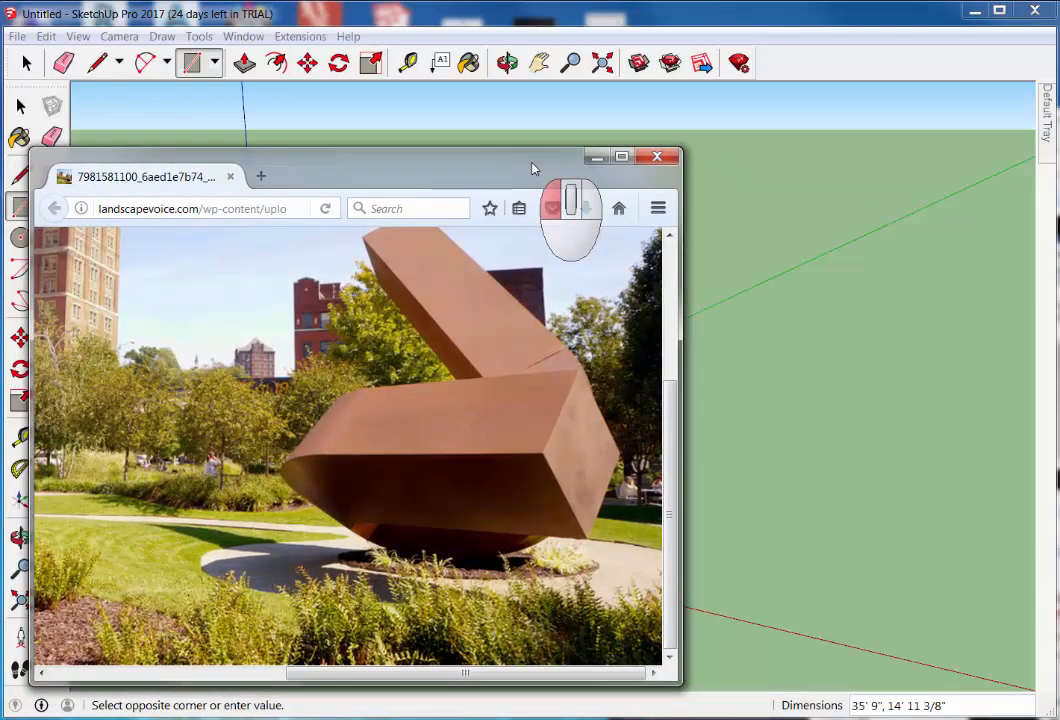
left_click_drag(532, 163, 2, 212)
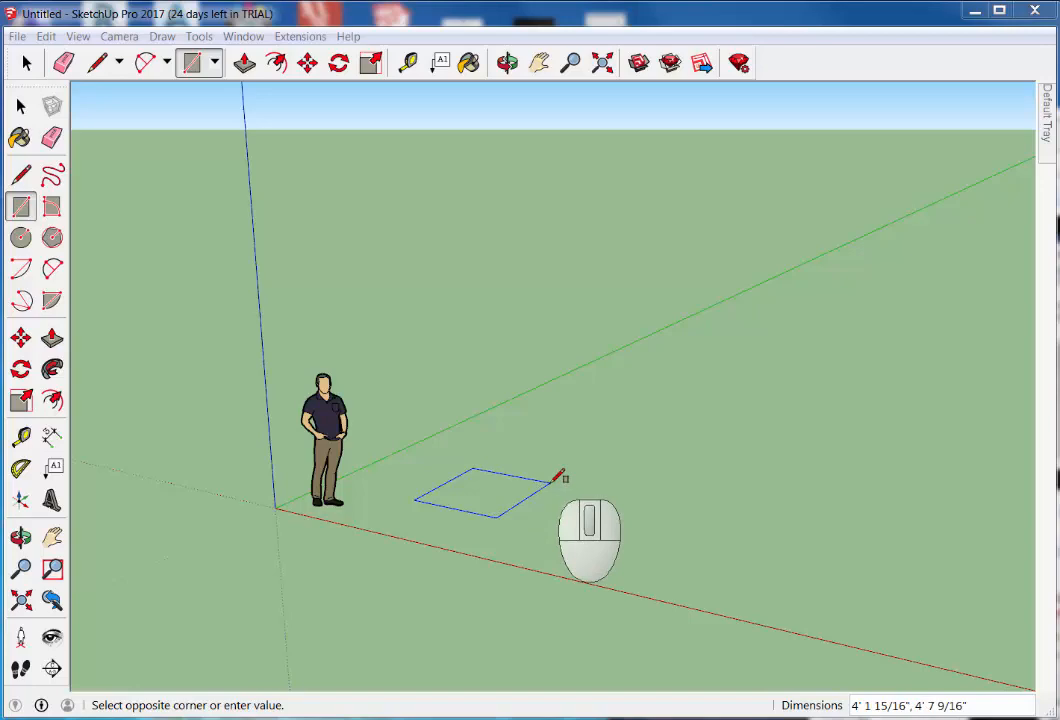
left_click(537, 485)
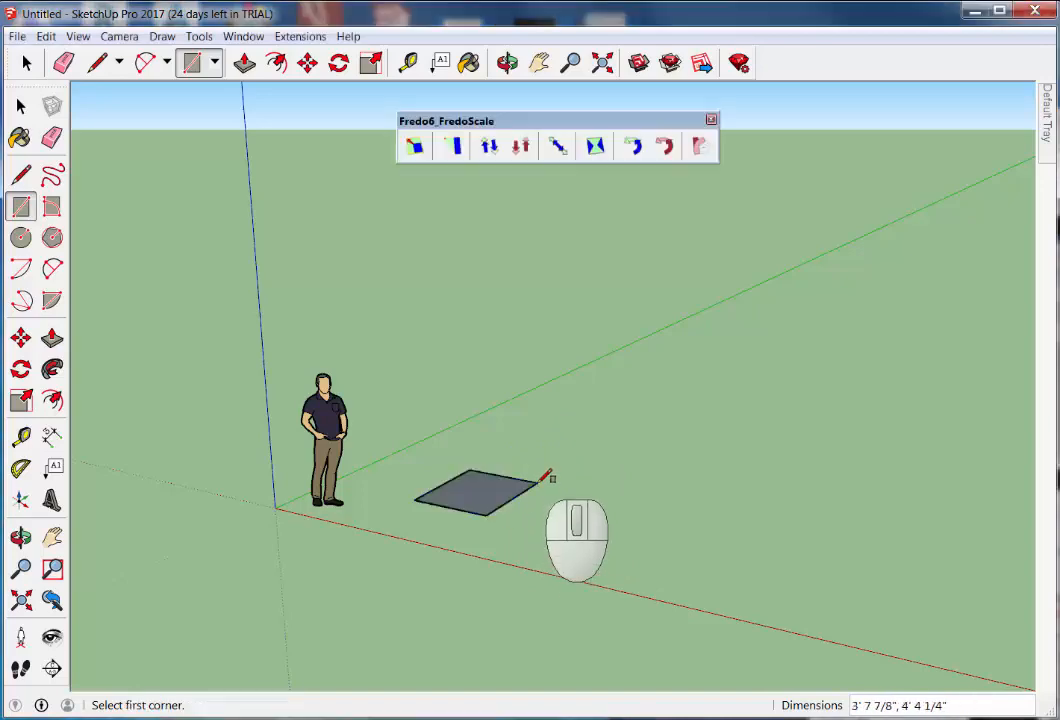
Delete the freehand ground rectangle together with its edges
left_click(21, 106)
left_click(495, 494)
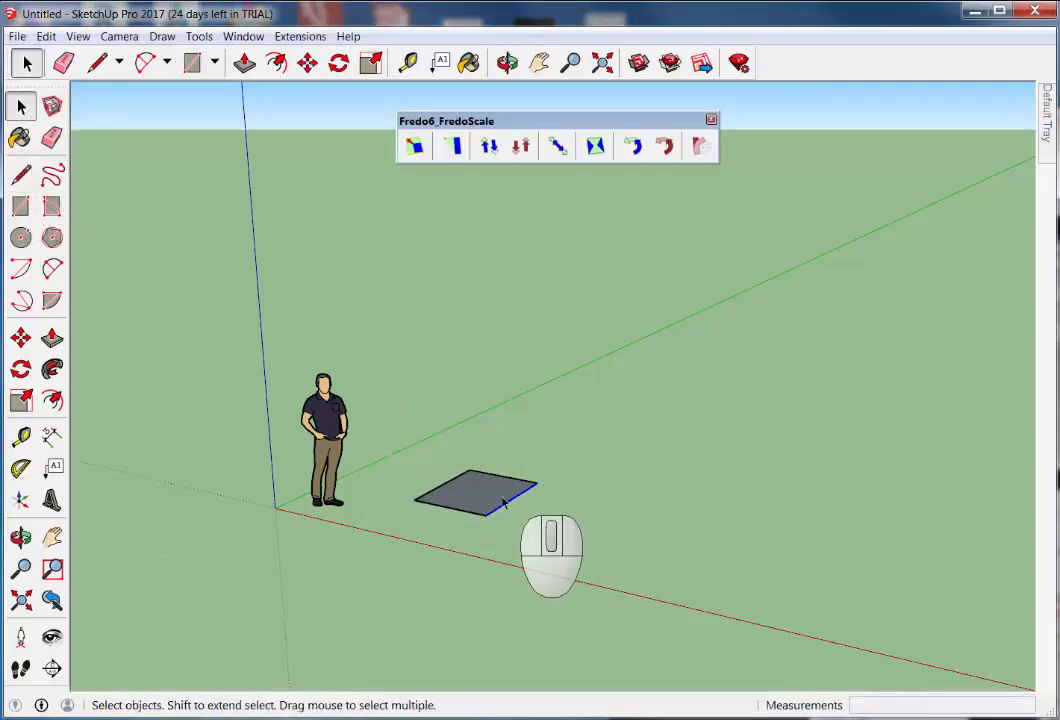
key("Delete")
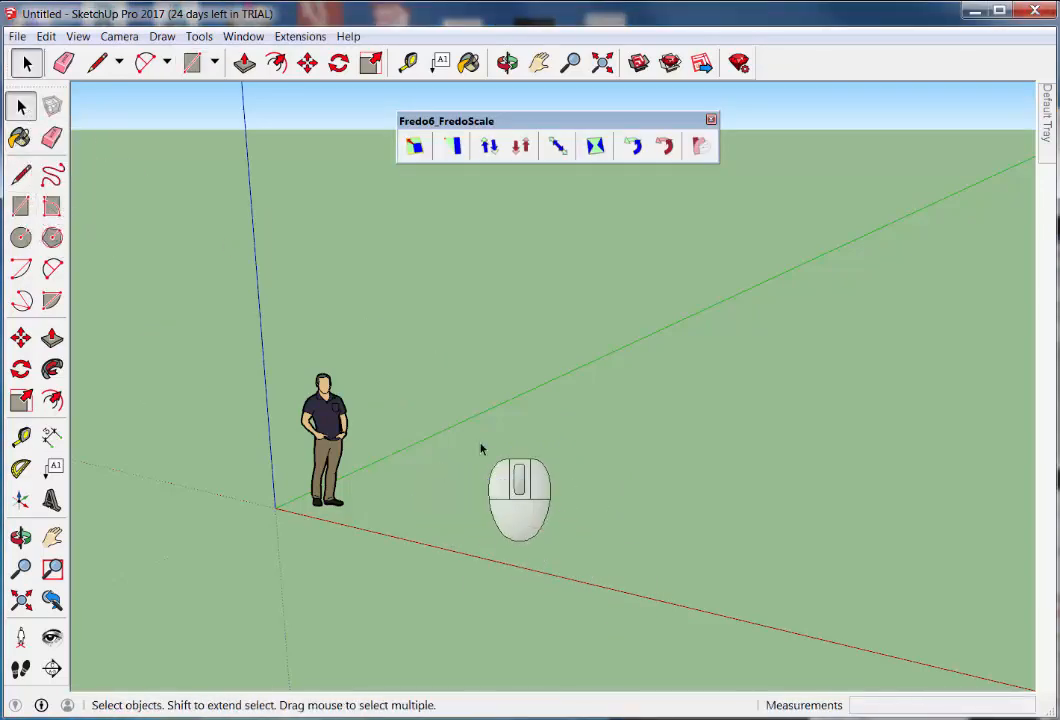
Draw a 4' by 4' square on the ground beside the figure
left_click(28, 210)
left_click(444, 483)
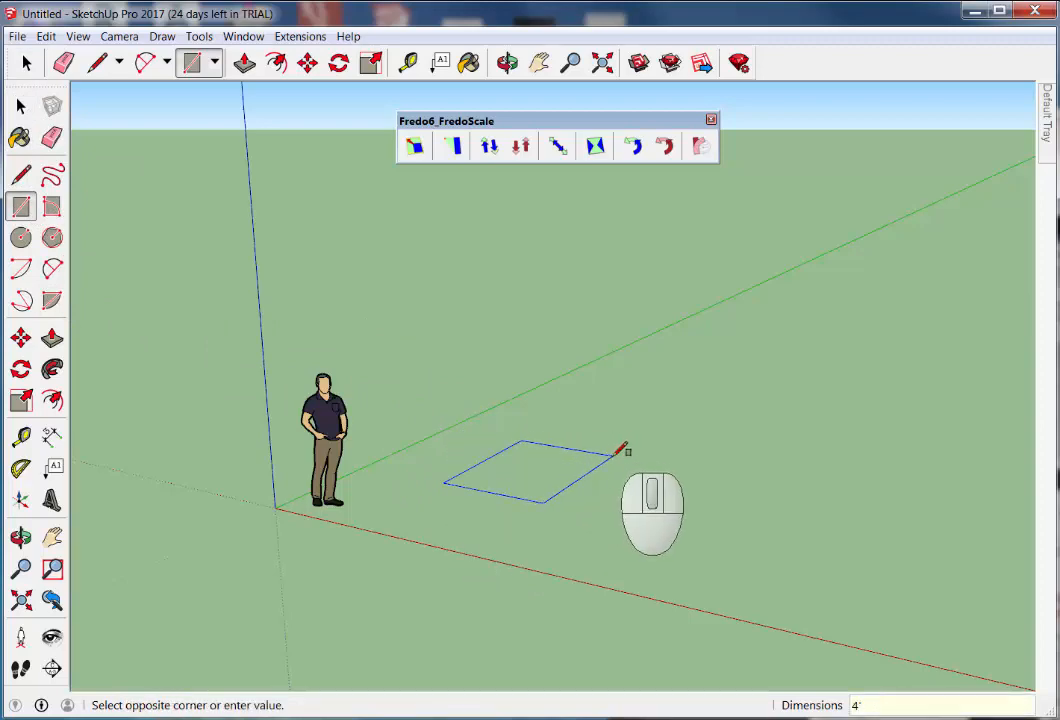
left_click(620, 449)
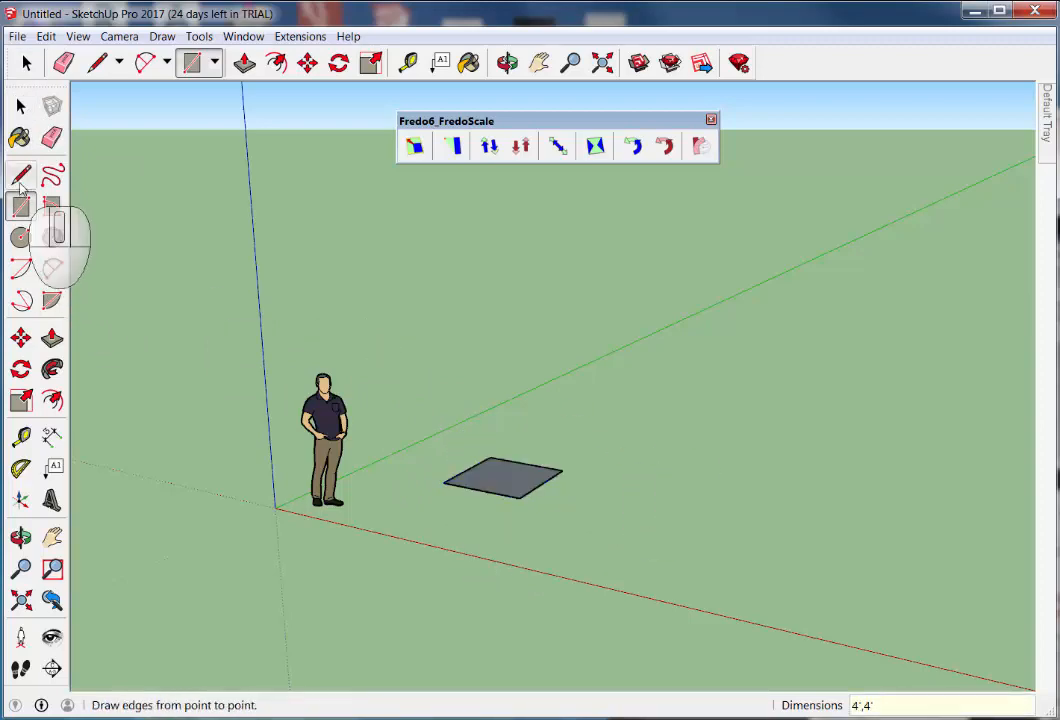
Reverse the face of the ground square so its front side points up
left_click(21, 106)
right_click(505, 486)
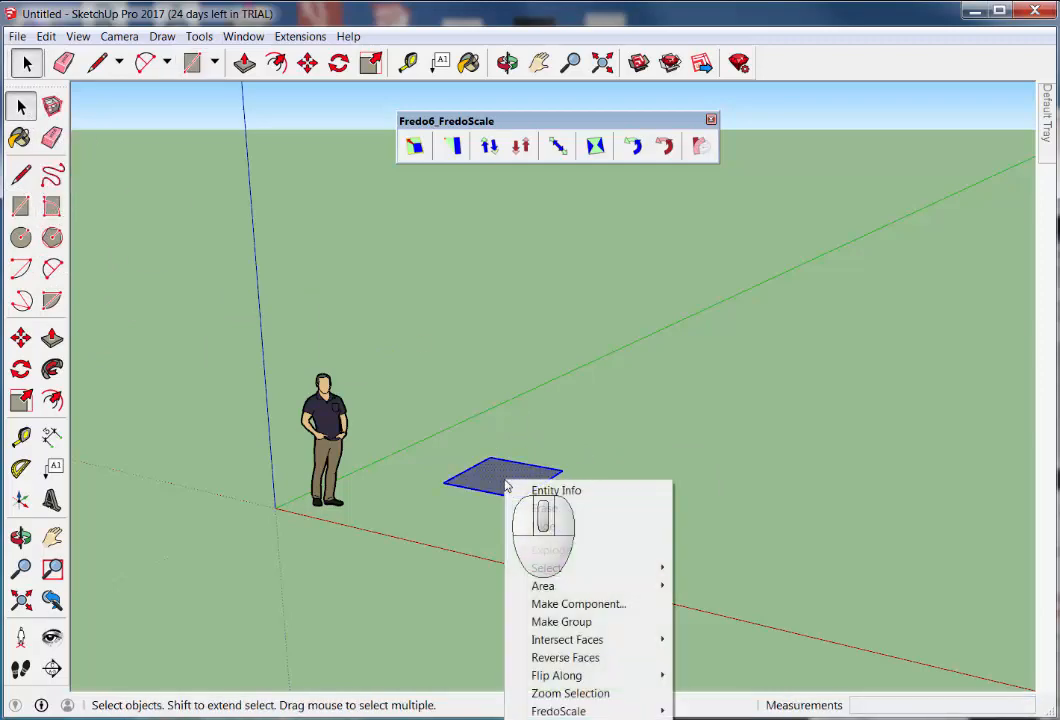
left_click(608, 658)
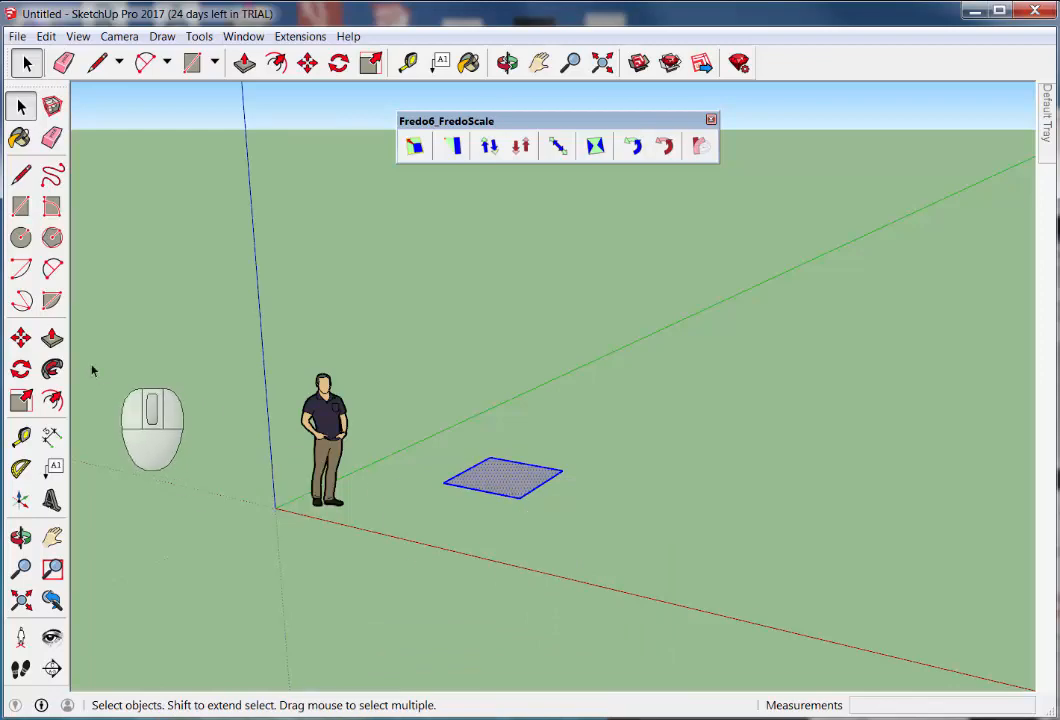
Extrude the square upward 10' into a box with Push/Pull
left_click(52, 338)
left_click_drag(511, 483, 491, 331)
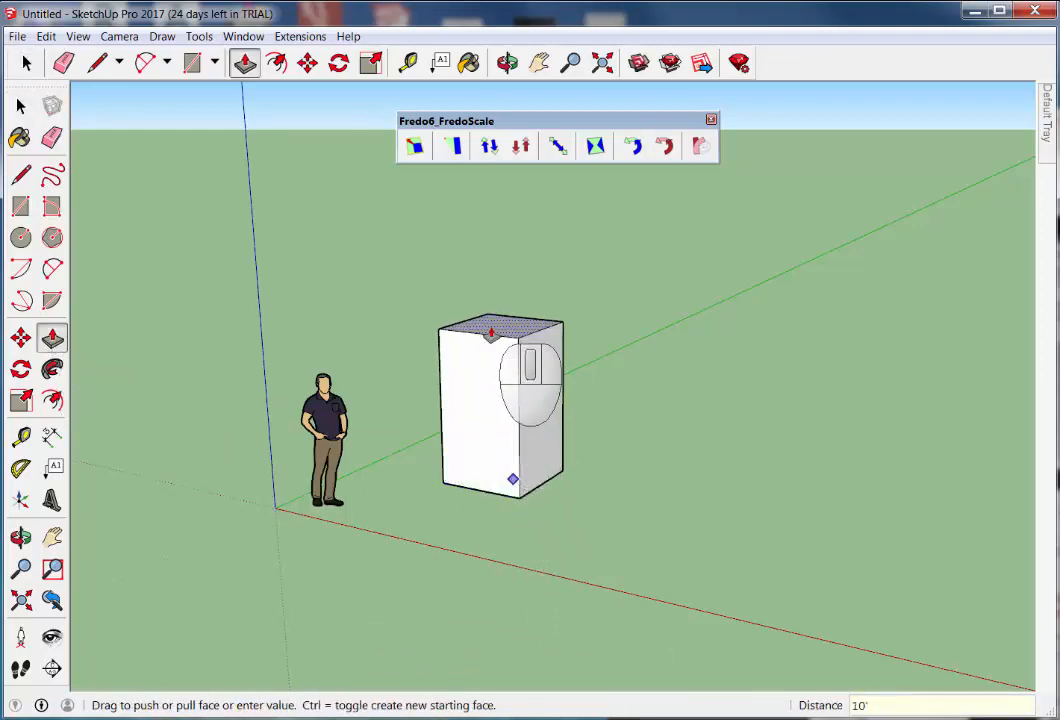
type("10'")
key("Return")
Push the top face of the box down by 4'
left_click(21, 106)
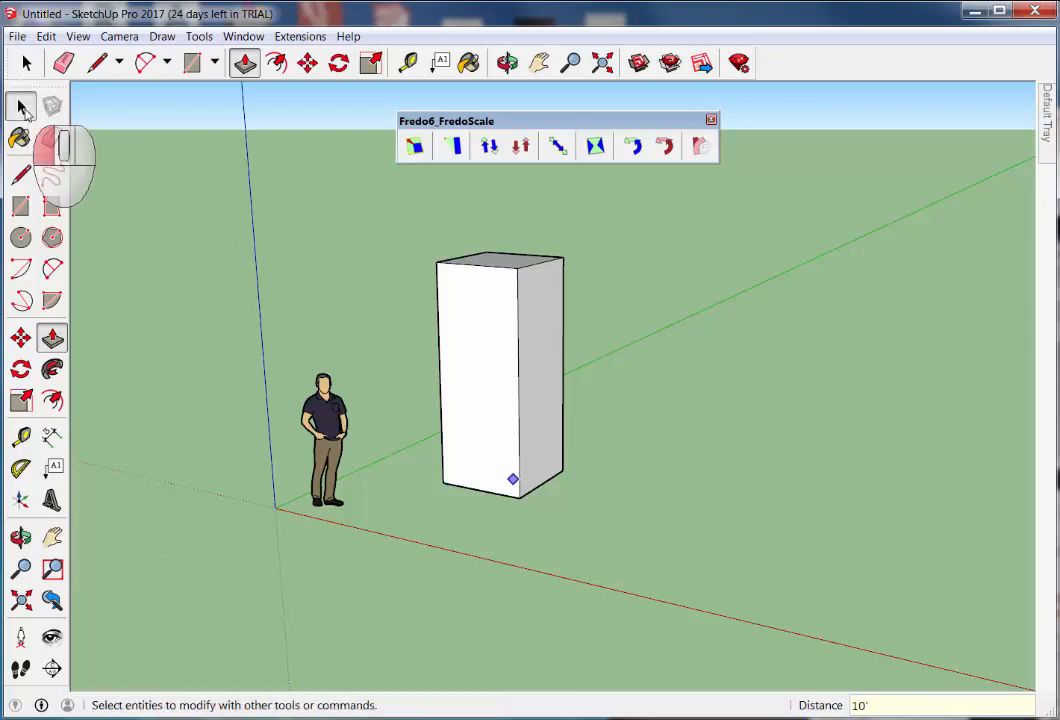
triple_click(486, 302)
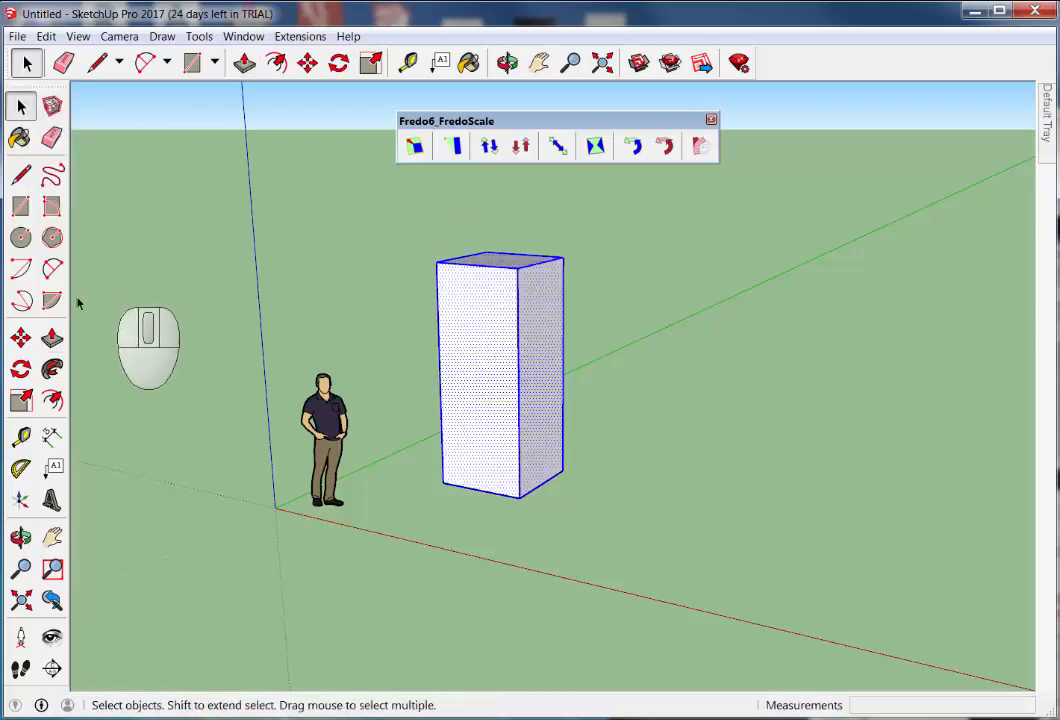
left_click(52, 338)
left_click_drag(514, 262, 516, 320)
key("Return")
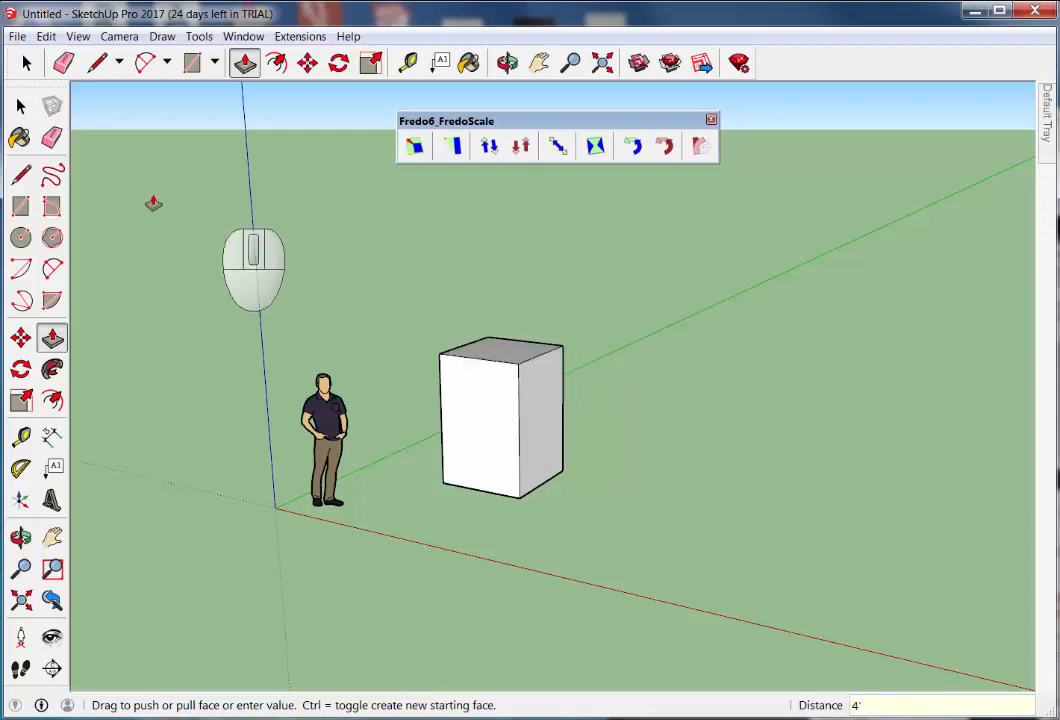
Select the entire box and check the sculpture's aerial view in the Google Maps window
left_click(20, 106)
triple_click(502, 379)
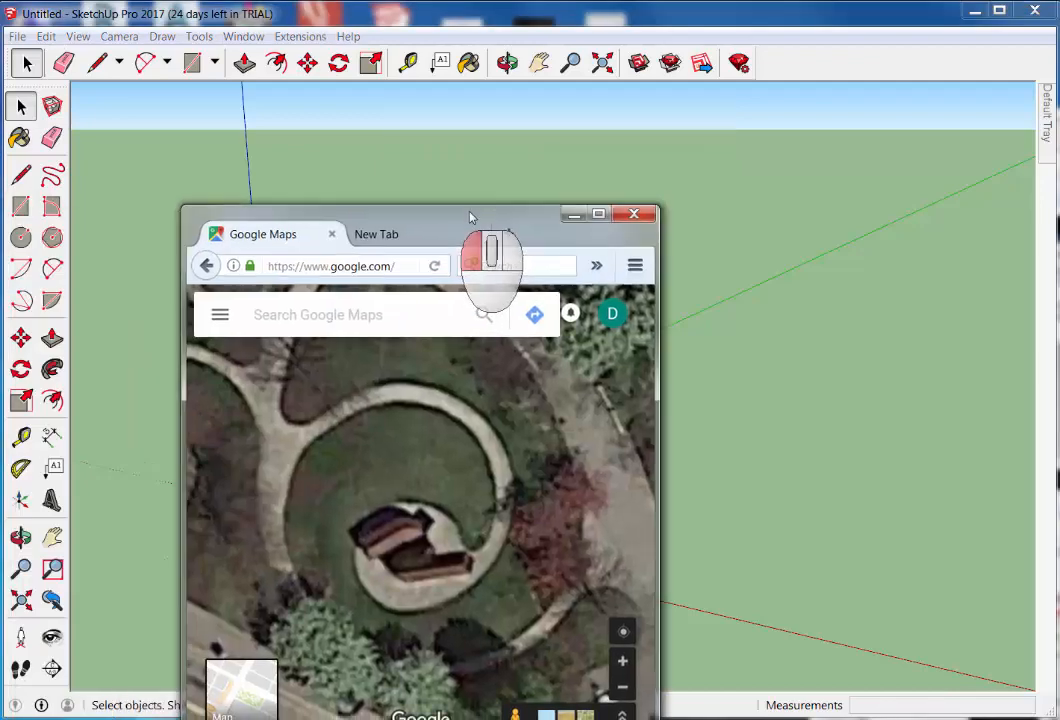
left_click_drag(471, 218, 492, 210)
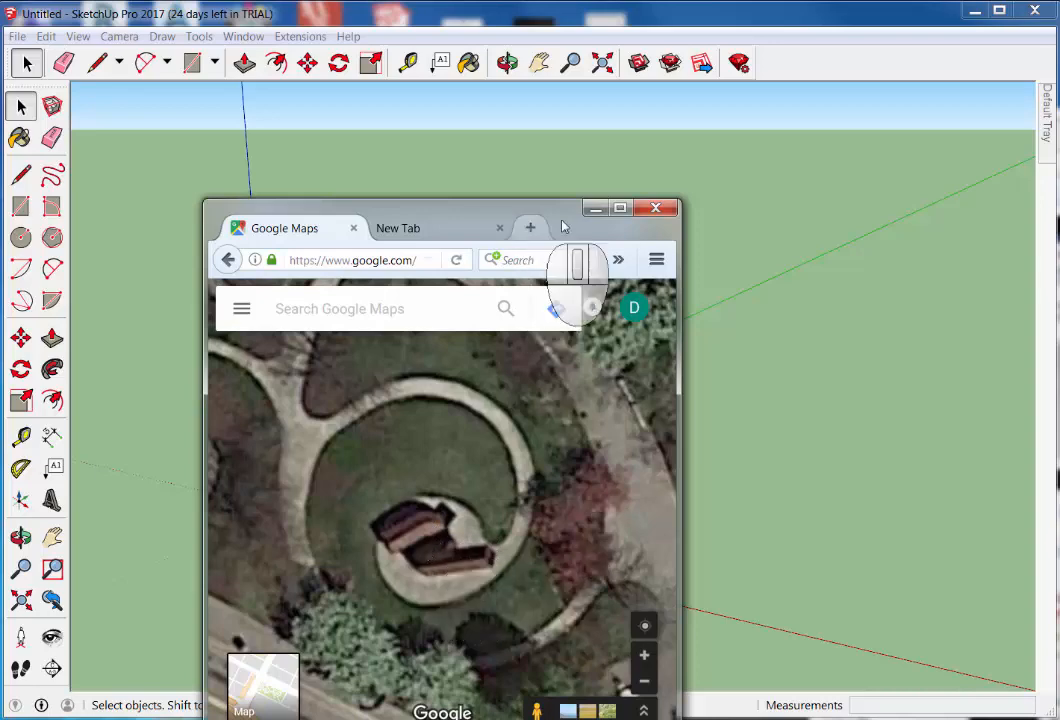
left_click_drag(580, 212, 0, 184)
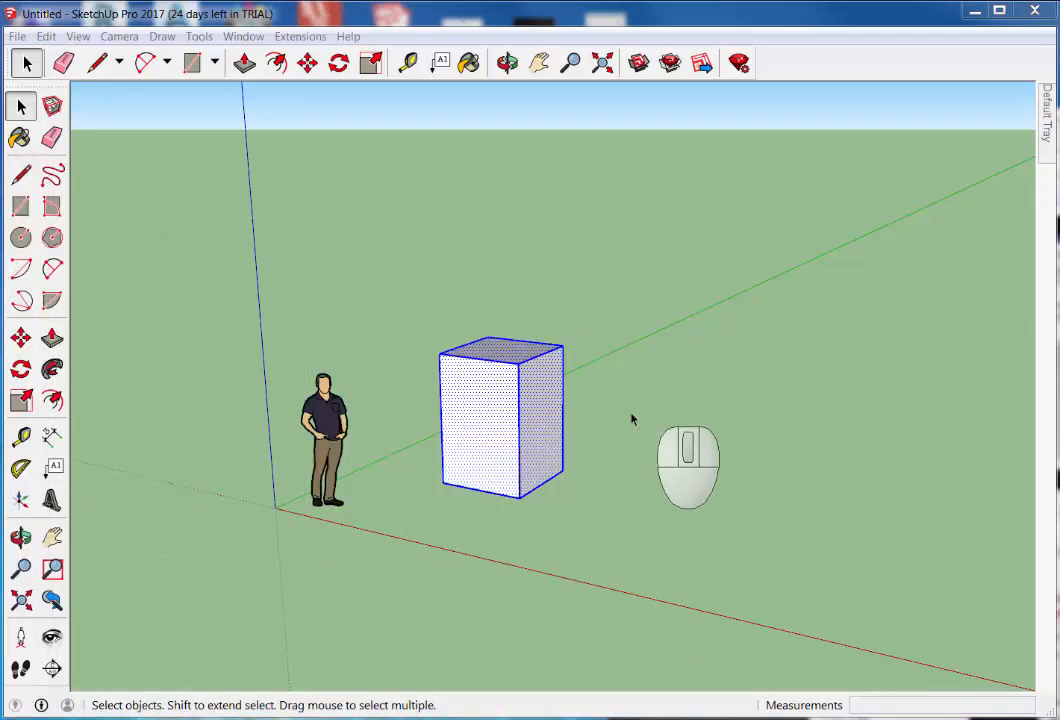
left_click(494, 413)
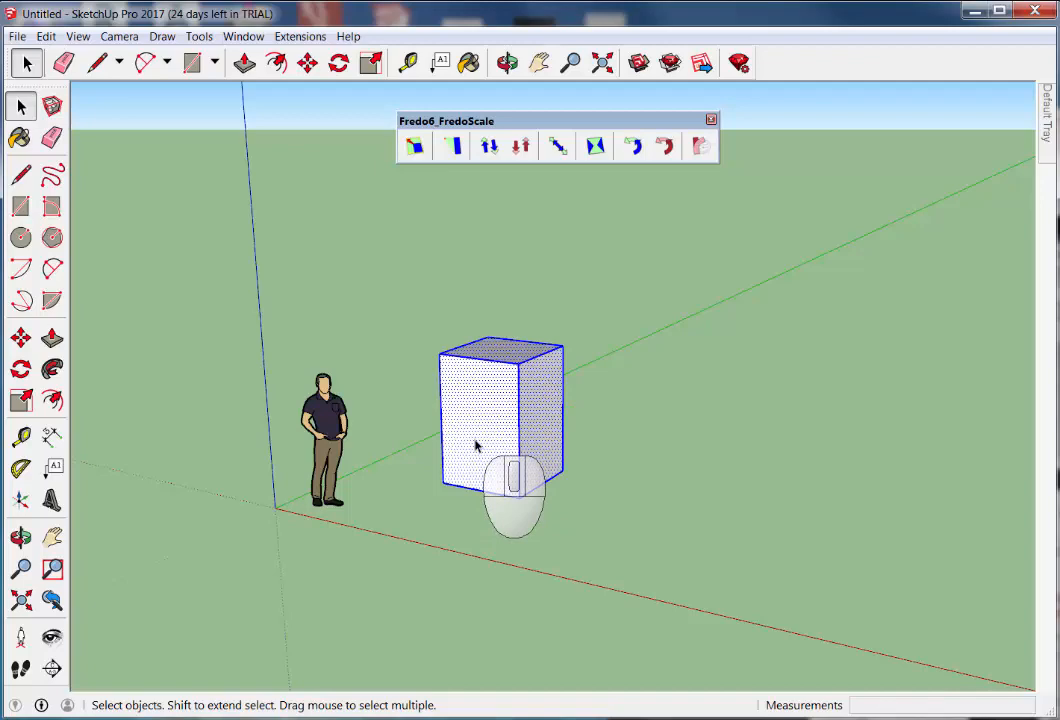
Bend the selected box -100 degrees with FredoScale's Radial Bending, using its full front vertical edge as the bending axis
left_click(700, 147)
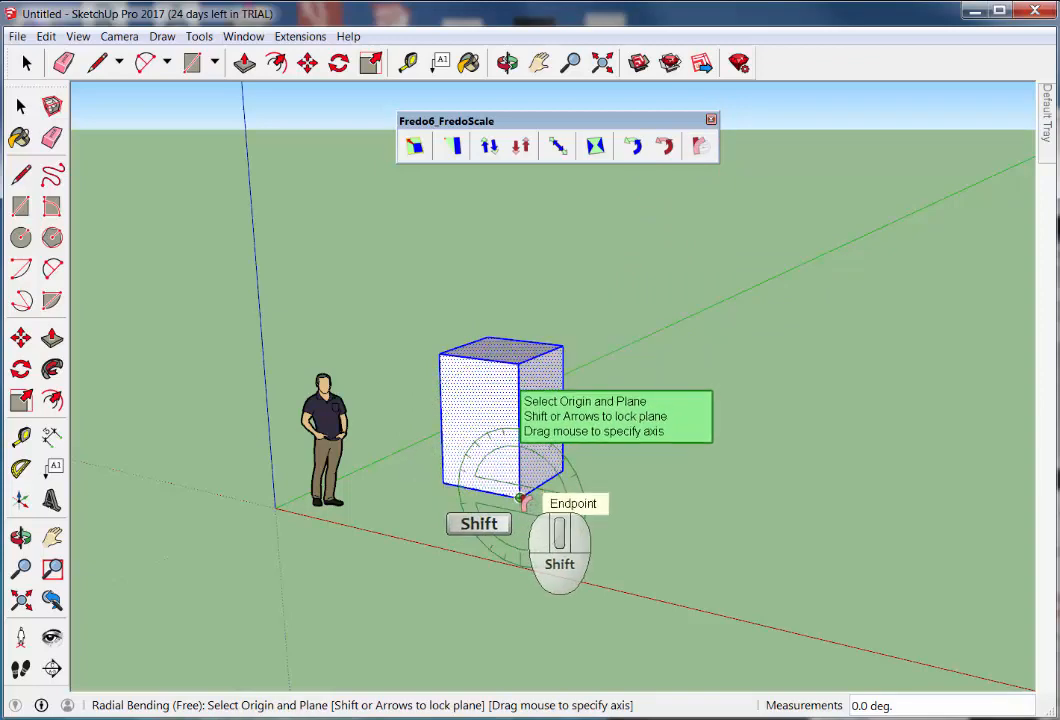
mouse_move(520, 497)
left_mouse_down()
mouse_move(537, 452)
mouse_move(518, 363)
left_mouse_up()
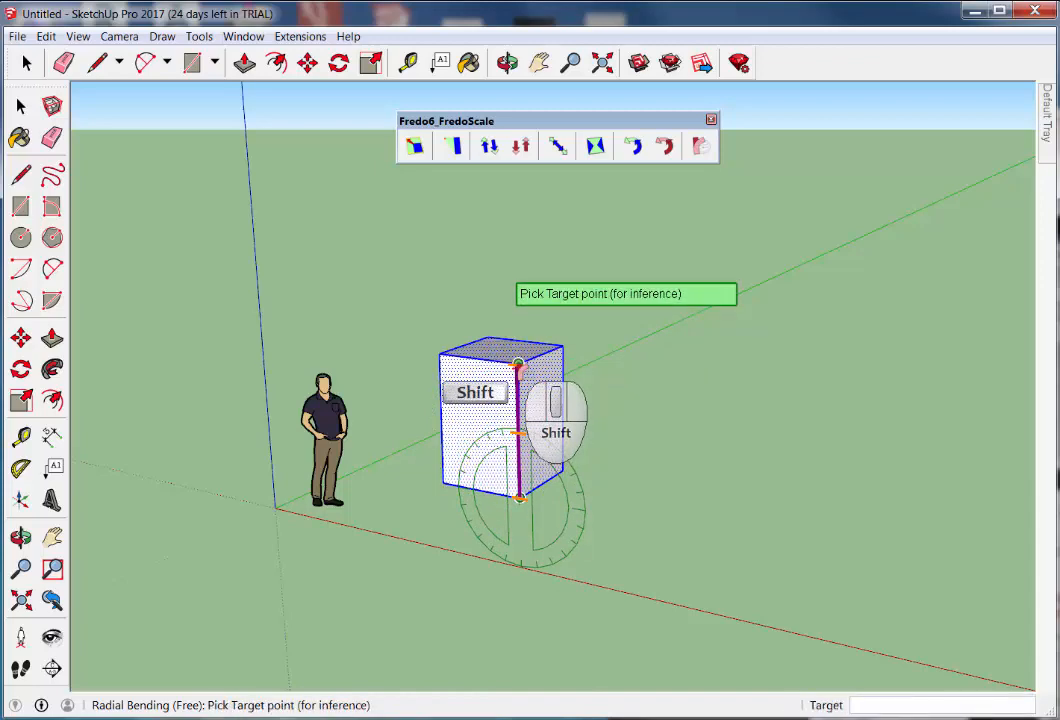
left_click(517, 364, "shift")
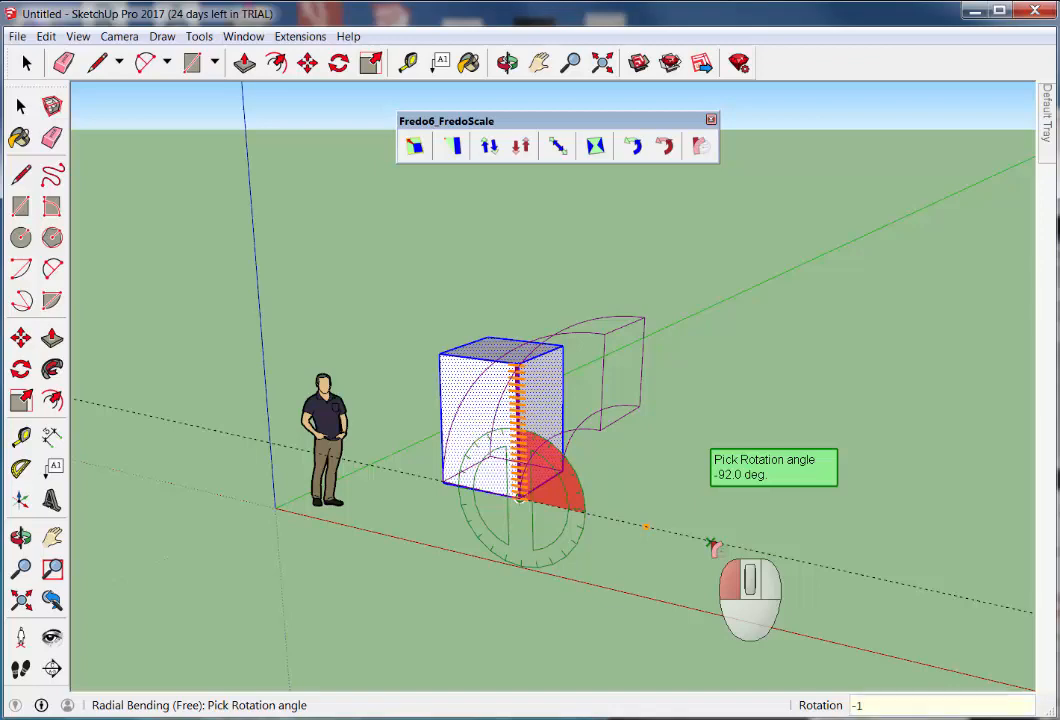
key("Return")
key("space")
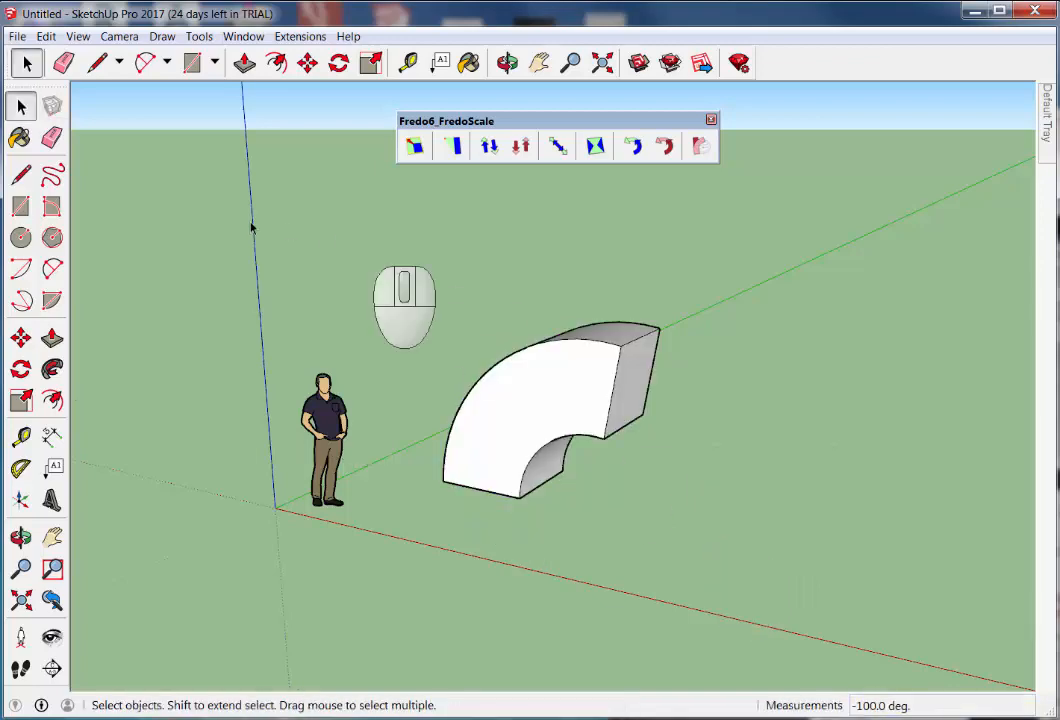
Make the end face at the raised end of the bent box a group and open that group for editing
scroll(612, 471, "up", 3)
middle_click_drag(634, 431, 610, 372)
left_click(610, 372)
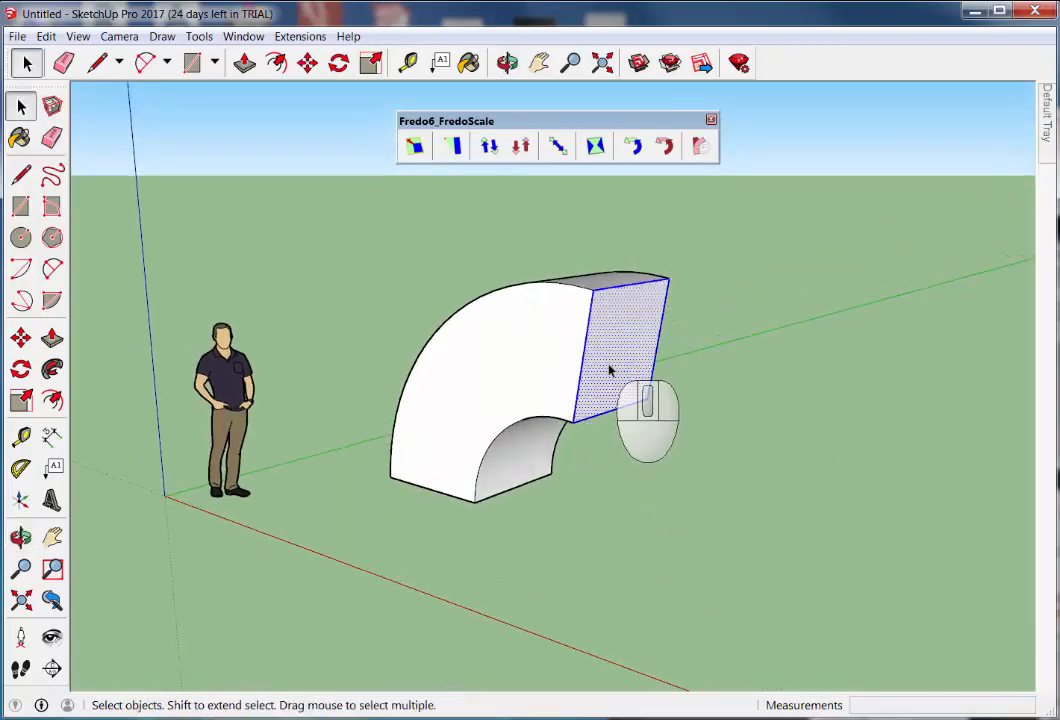
right_click(612, 371)
left_click(680, 507)
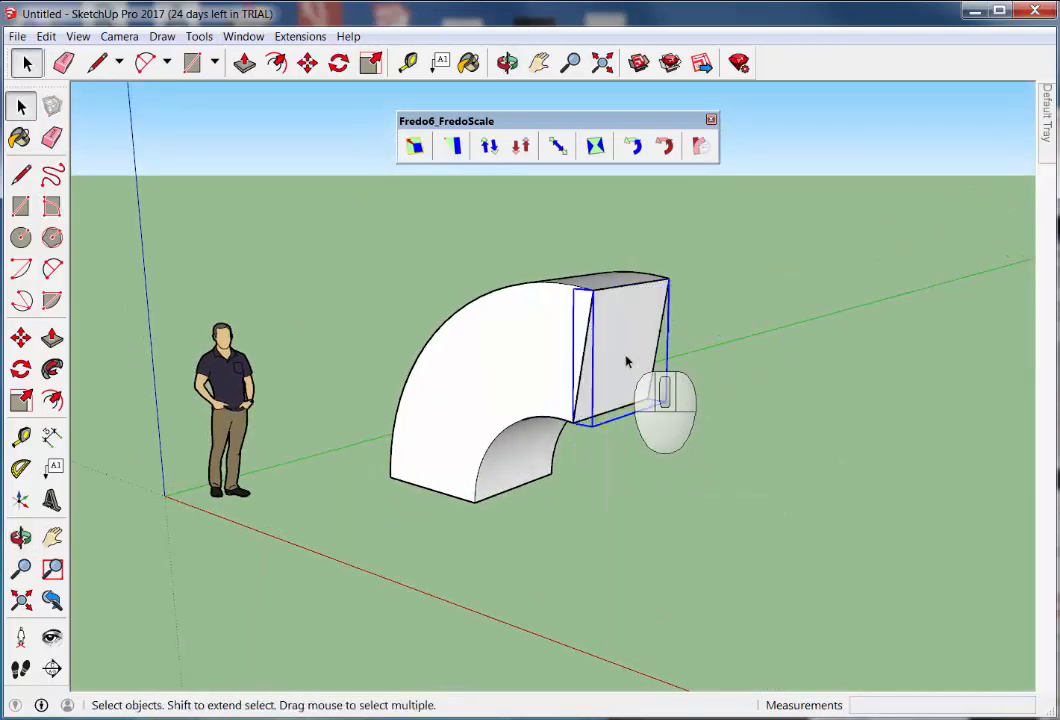
double_click(627, 360)
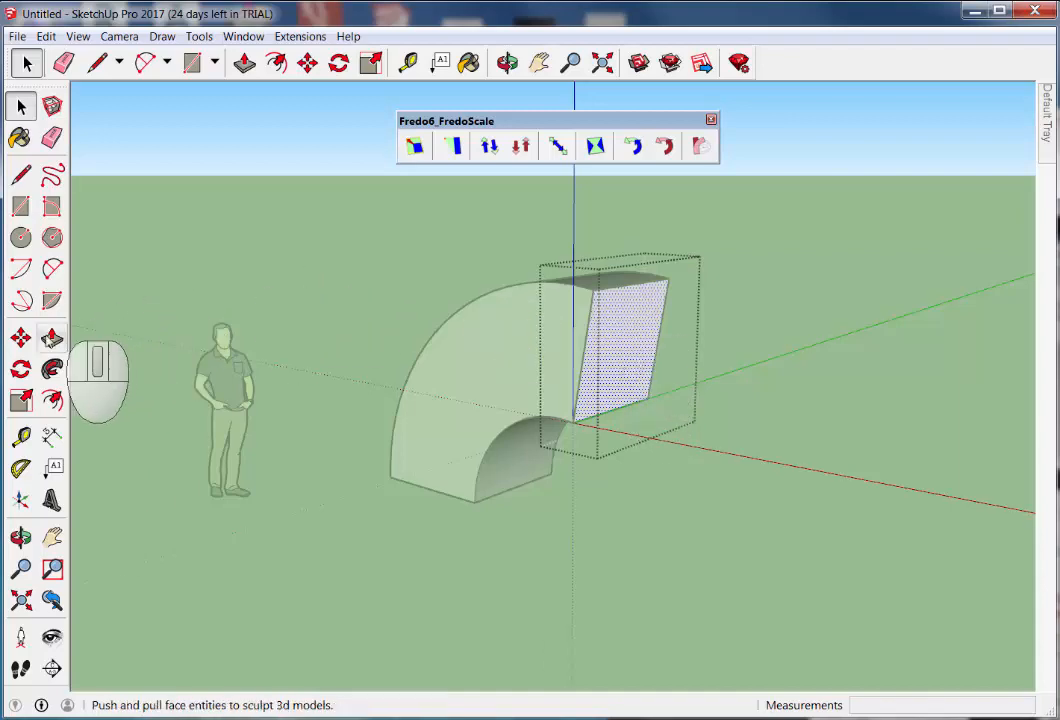
Extrude the grouped end face 6' outward with Push/Pull
left_click(52, 338)
left_click_drag(612, 343, 829, 446)
key("Return")
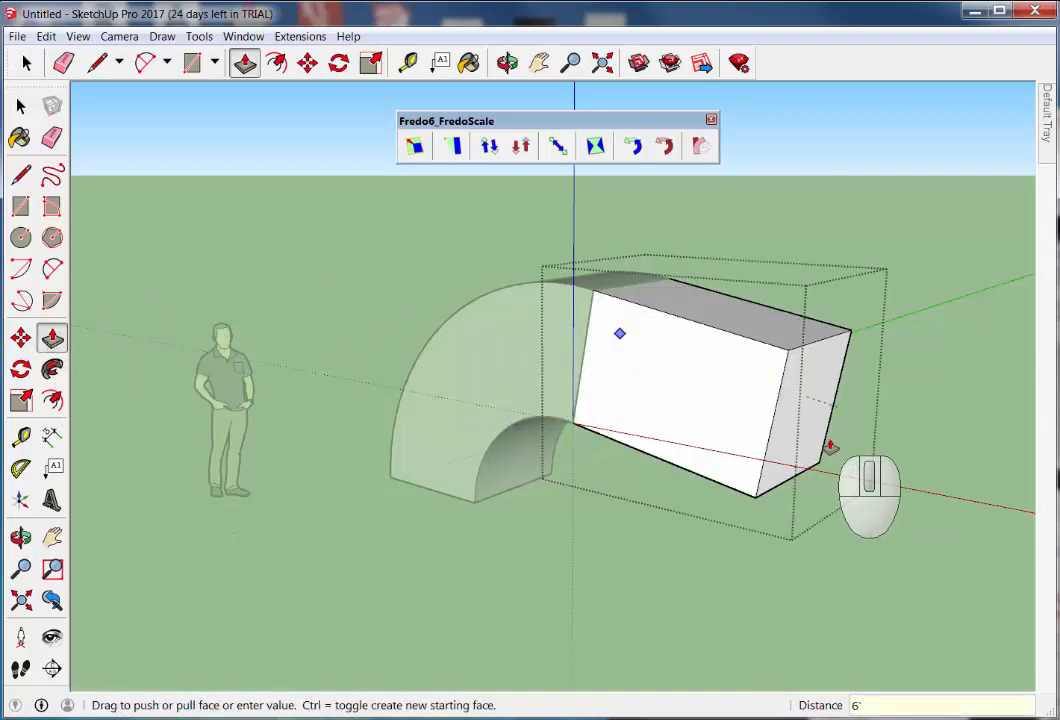
Select the whole extruded segment, bend it -100 degrees along its lower front edge with Radial Bending, and leave the group
left_click(21, 106)
triple_click(686, 355)
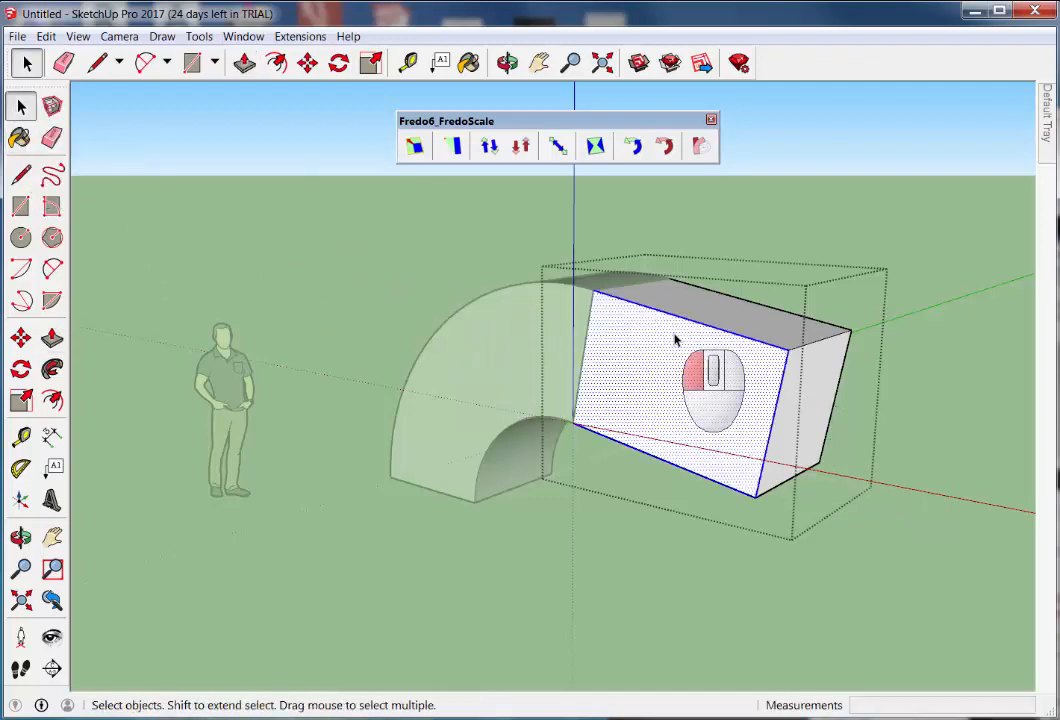
left_click(699, 147)
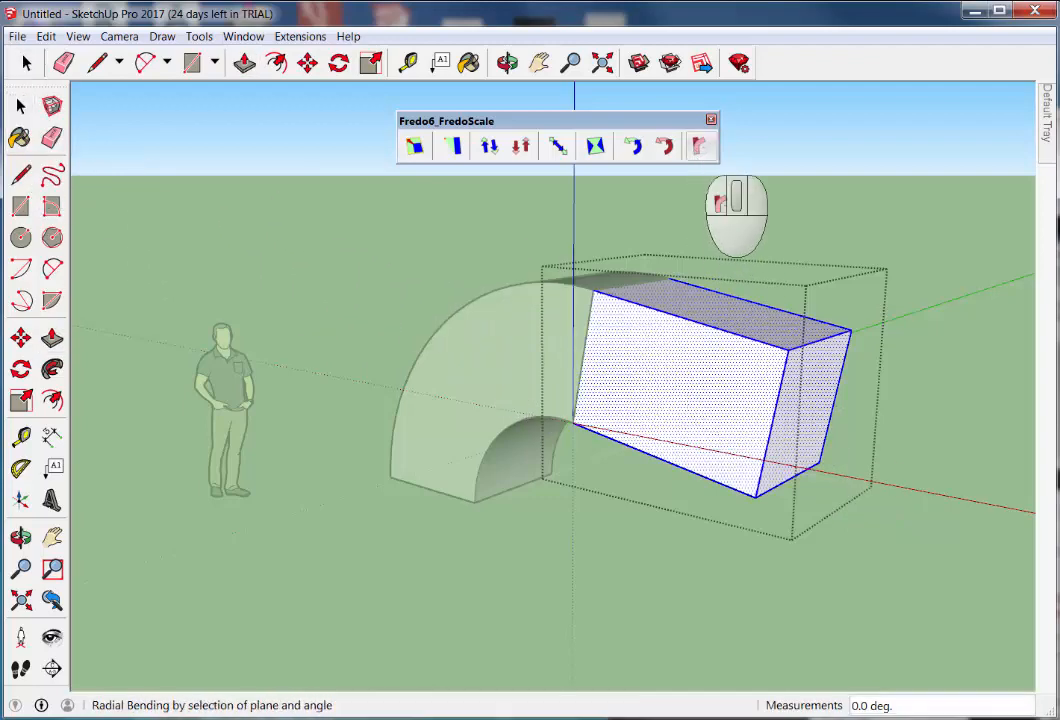
key("shift")
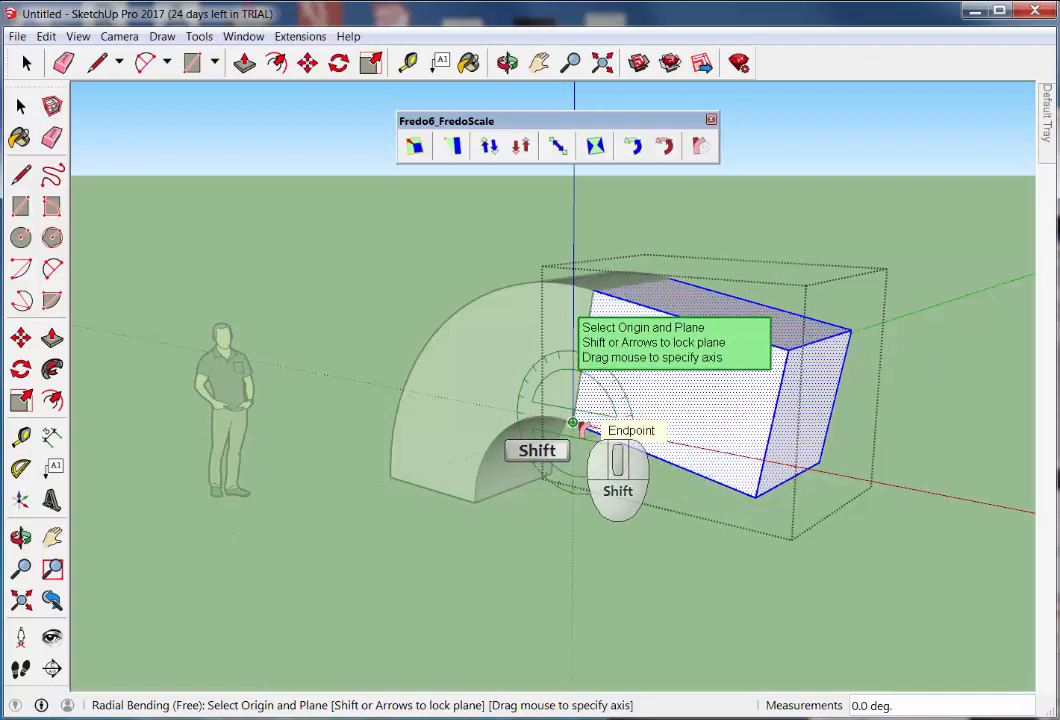
mouse_move(582, 429)
left_mouse_down()
mouse_move(748, 473)
mouse_move(758, 500)
left_mouse_up()
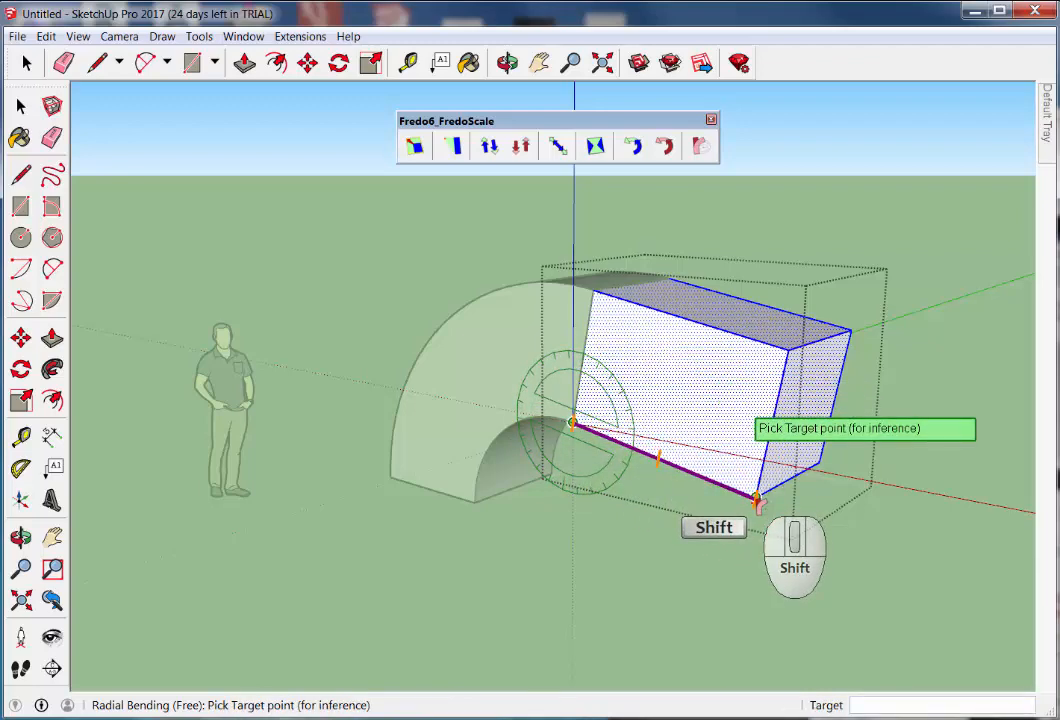
left_click_drag(757, 500, 557, 613)
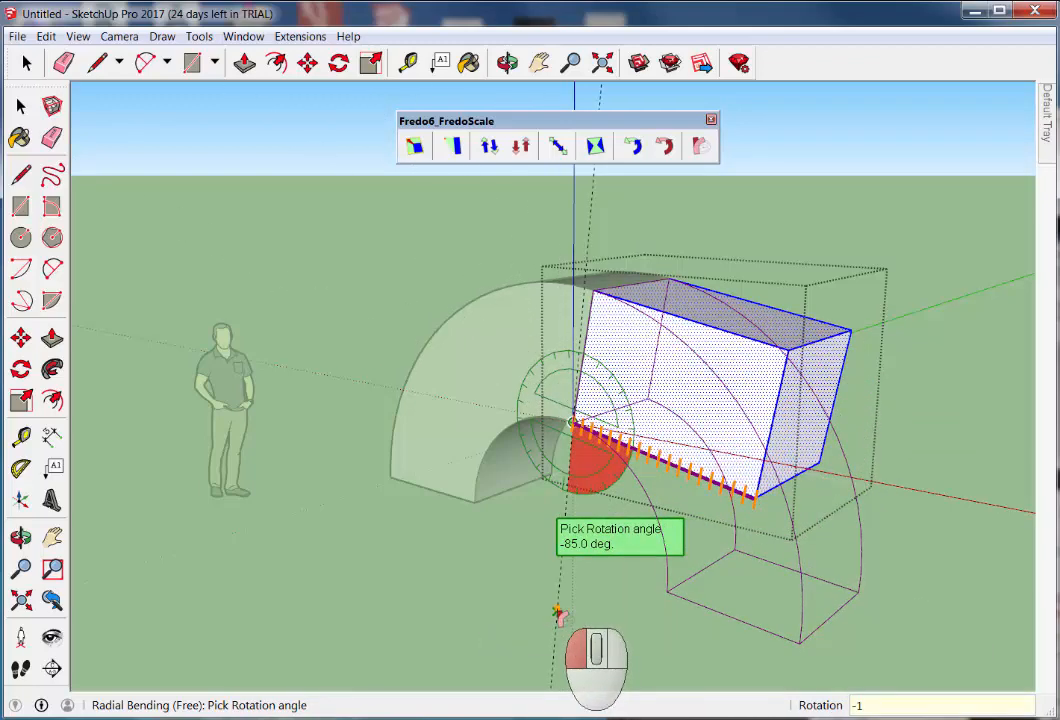
key("Return")
scroll(615, 467, "down", 3)
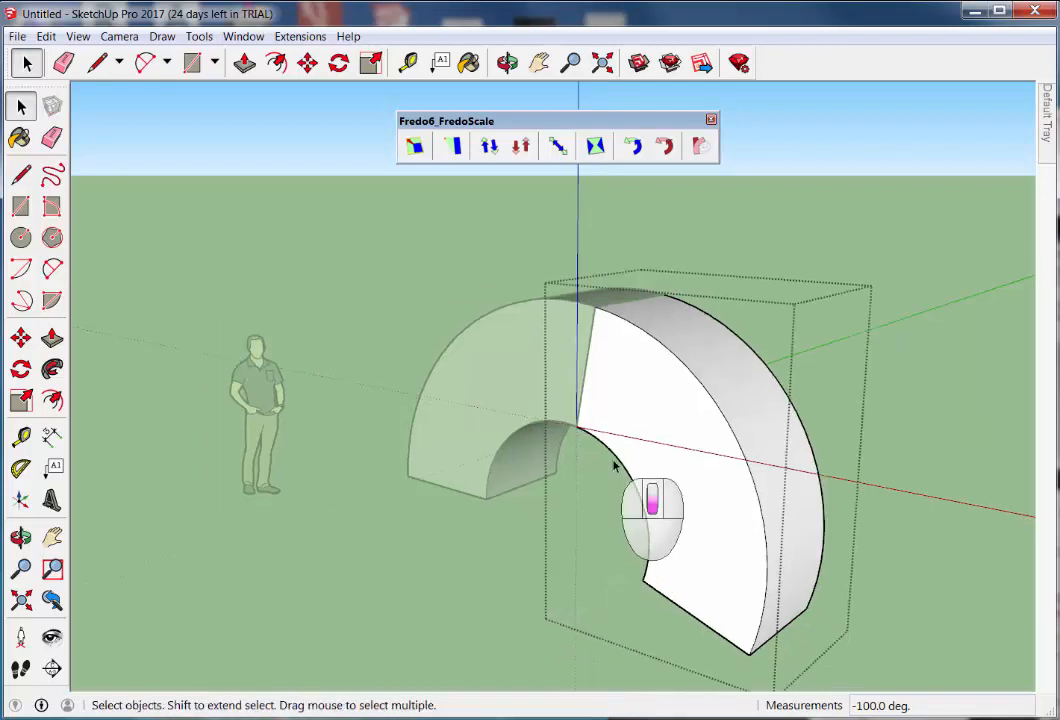
left_click(22, 107)
left_click(402, 335)
scroll(482, 403, "down", 1)
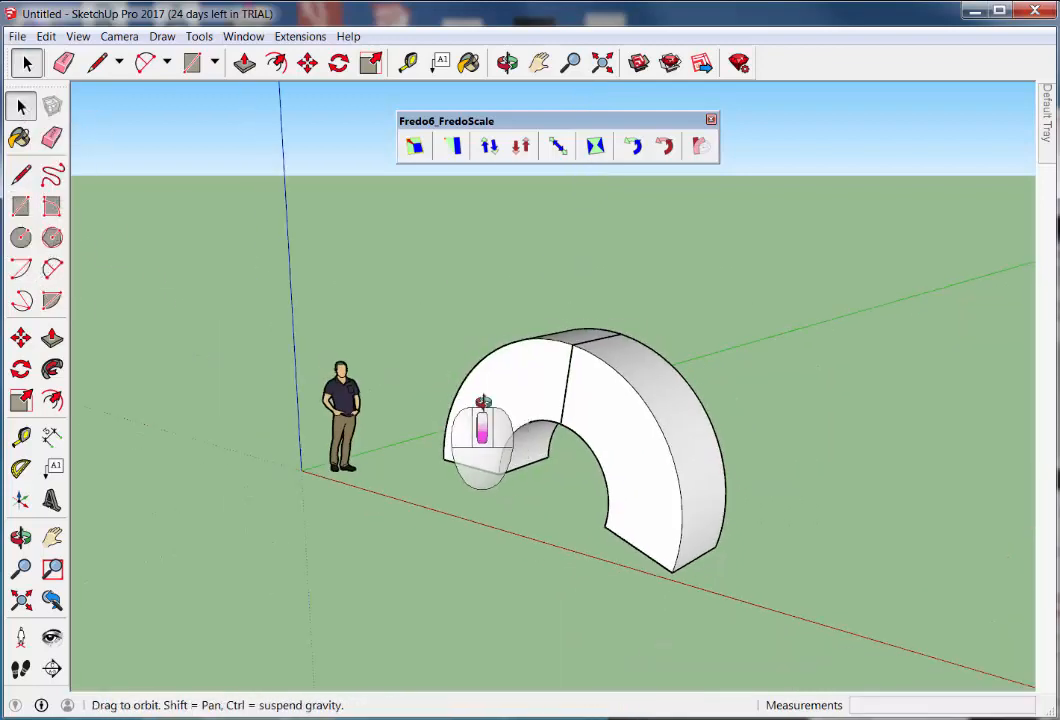
Examine the bent arch from other sides and compare it with an enlarged view of the sculpture's reference photo
middle_click_drag(483, 403, 740, 474)
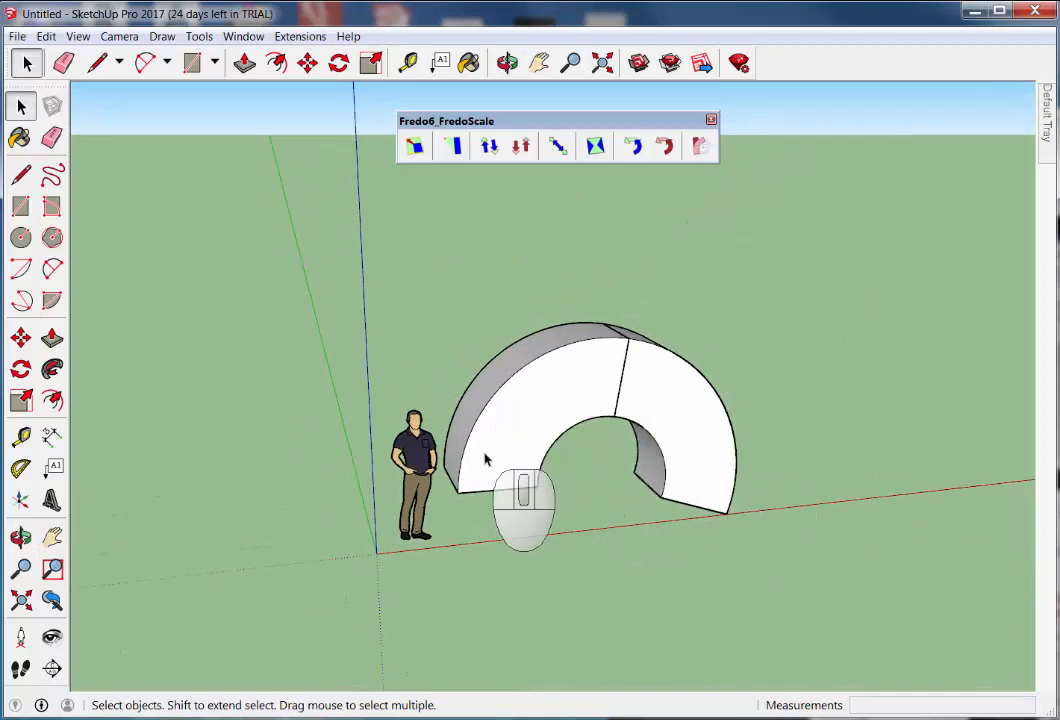
middle_click_drag(456, 476, 414, 426)
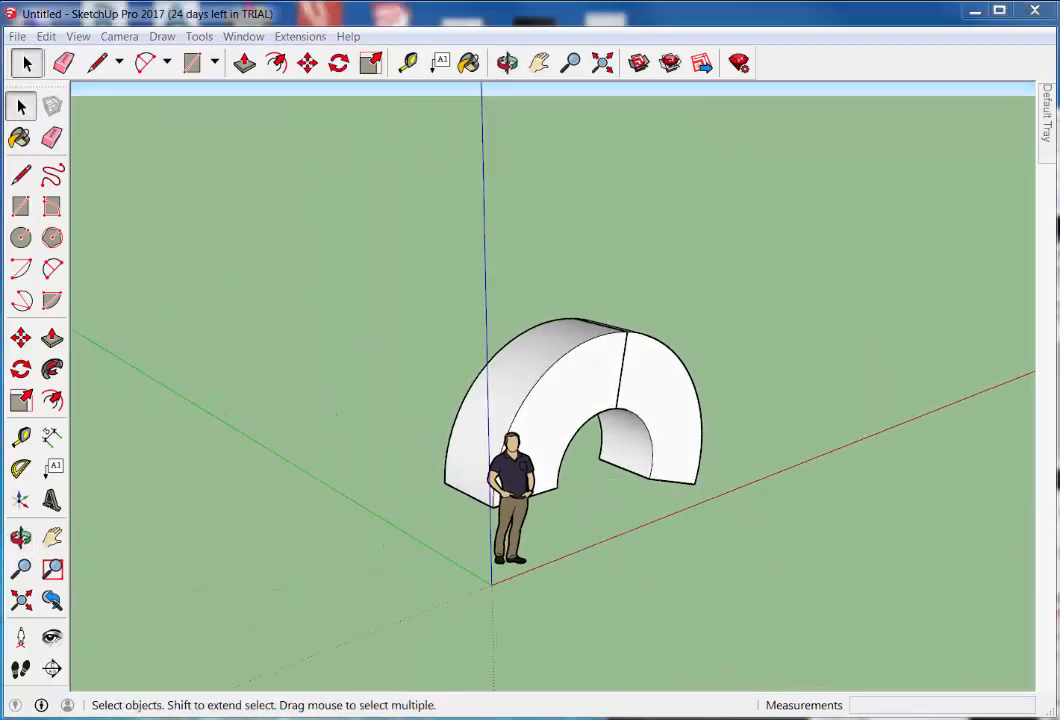
mouse_move(0, 310)
left_mouse_down()
mouse_move(232, 284)
mouse_move(446, 178)
left_mouse_up()
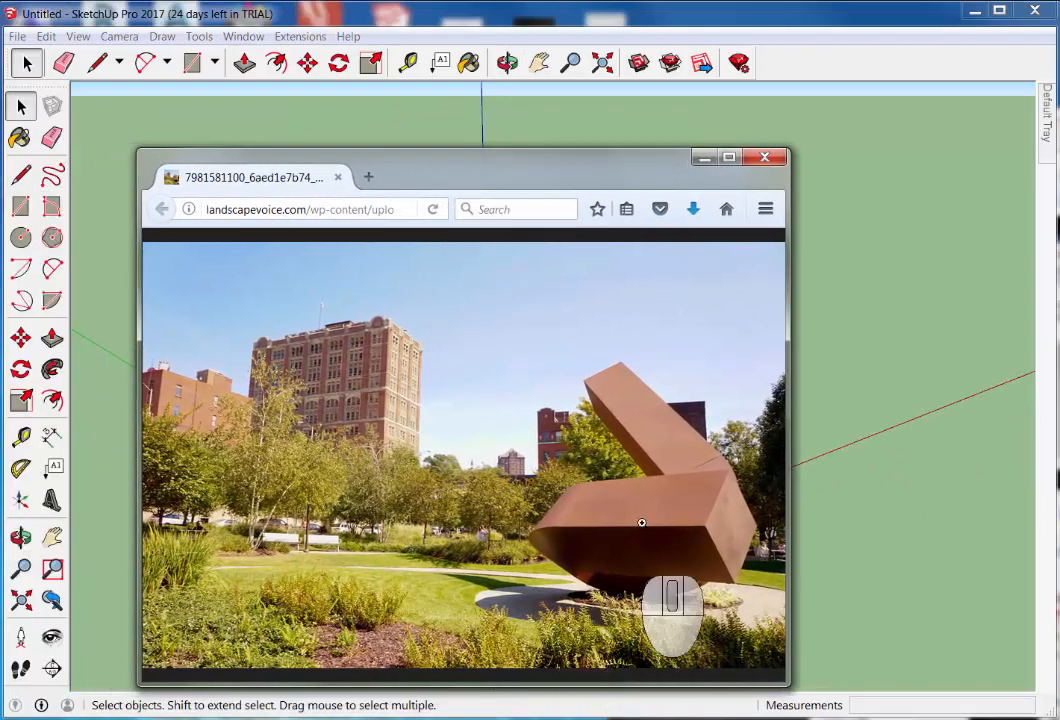
left_click(601, 510)
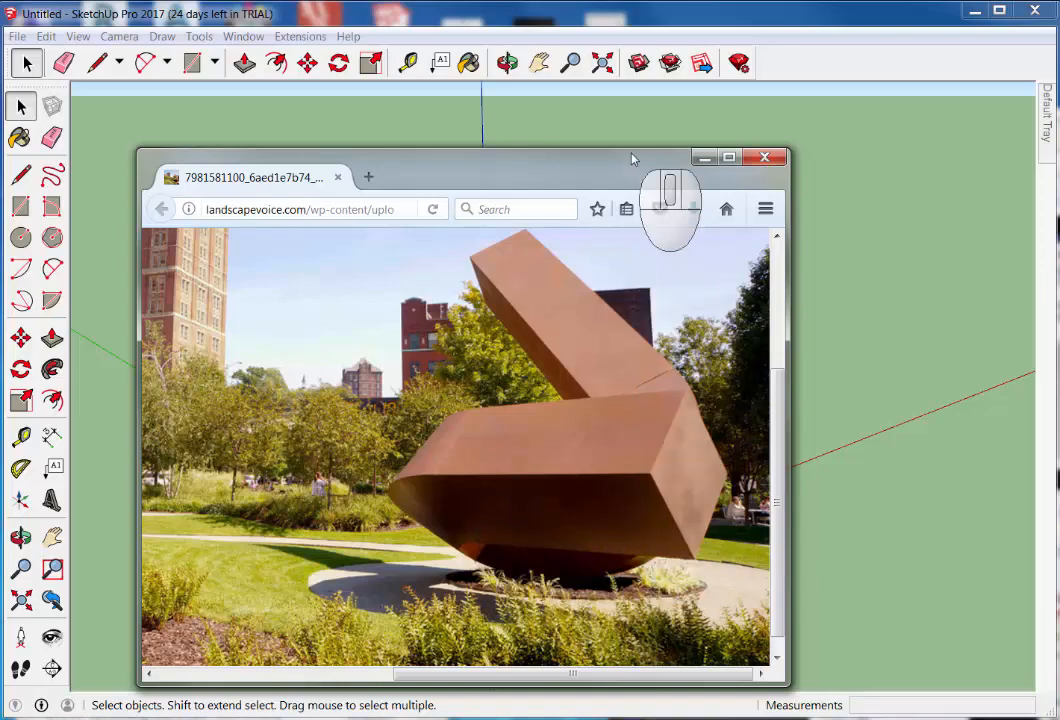
left_click_drag(628, 160, 0, 172)
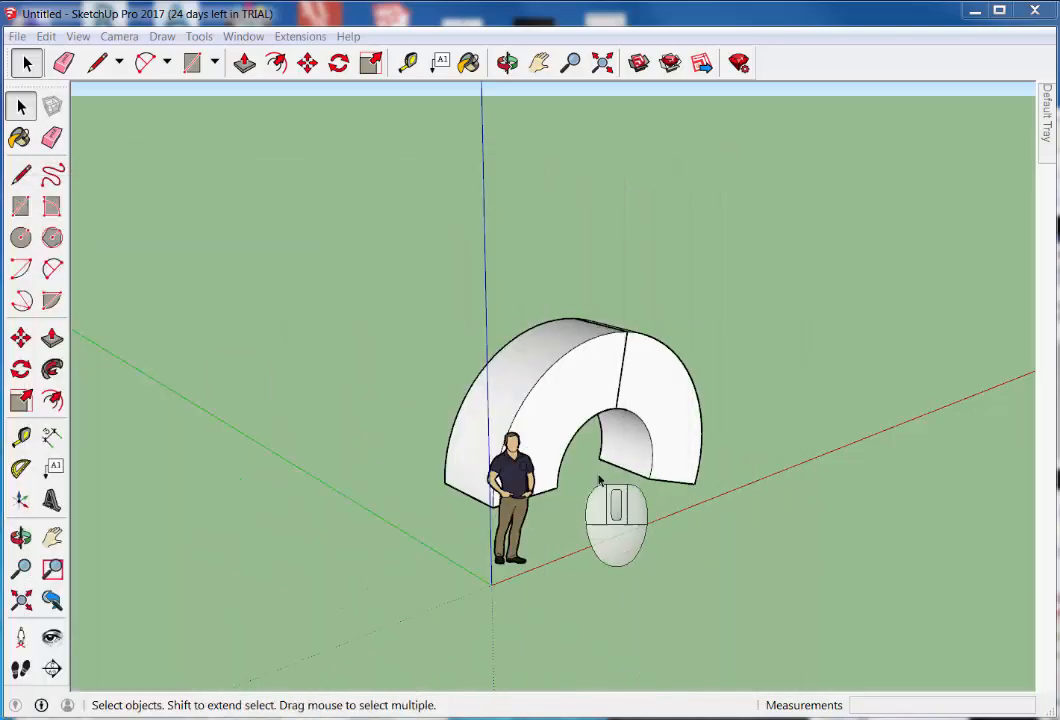
Delete the scale figure and combine the two bent segments into a single group
left_click(19, 117)
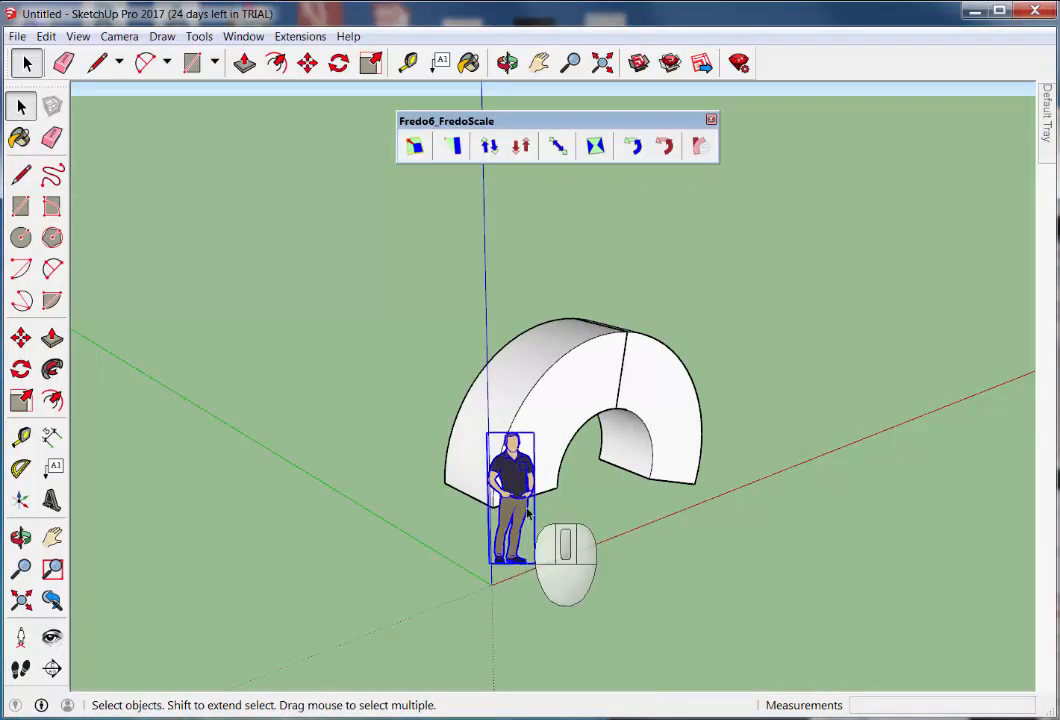
middle_click_drag(480, 485, 622, 455)
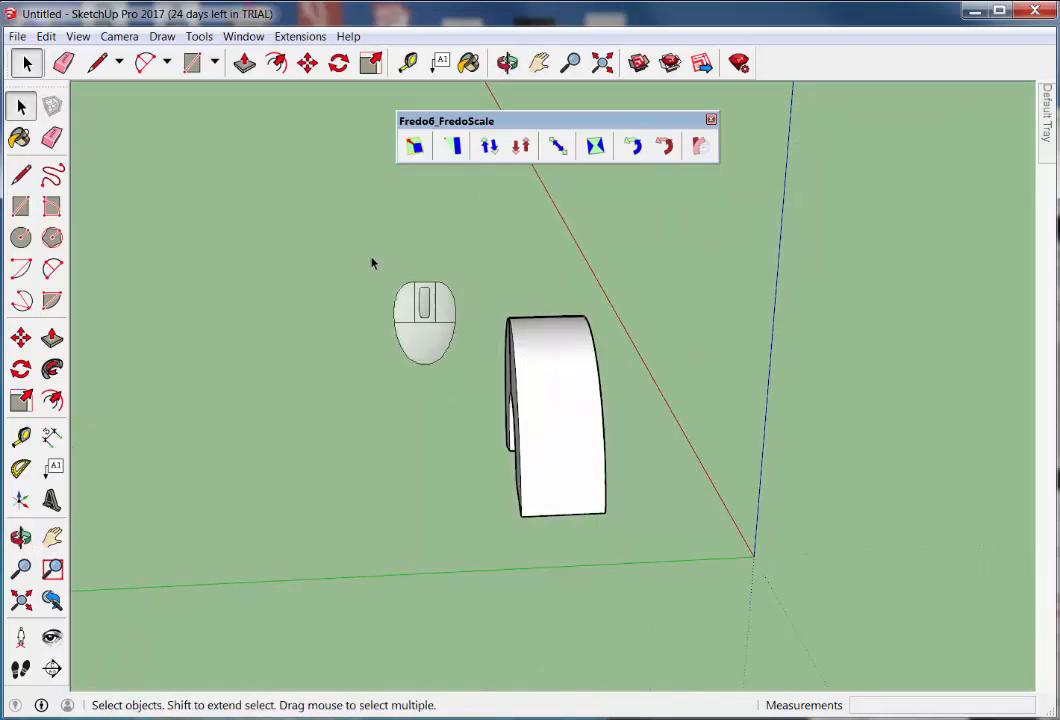
left_click_drag(370, 257, 755, 558)
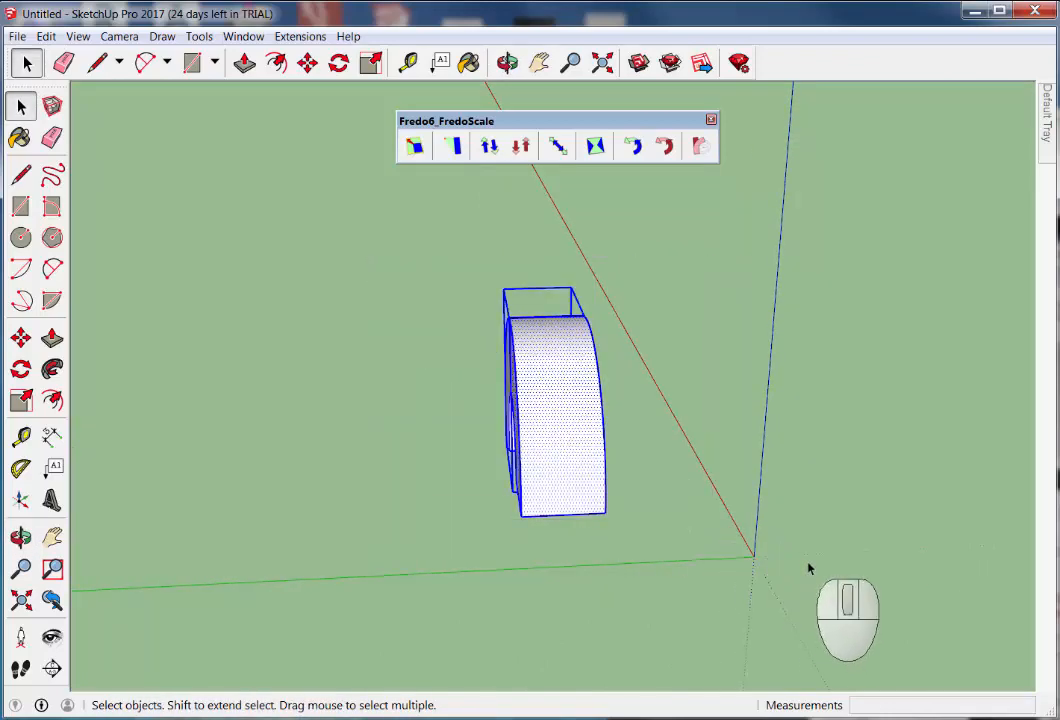
right_click(551, 444)
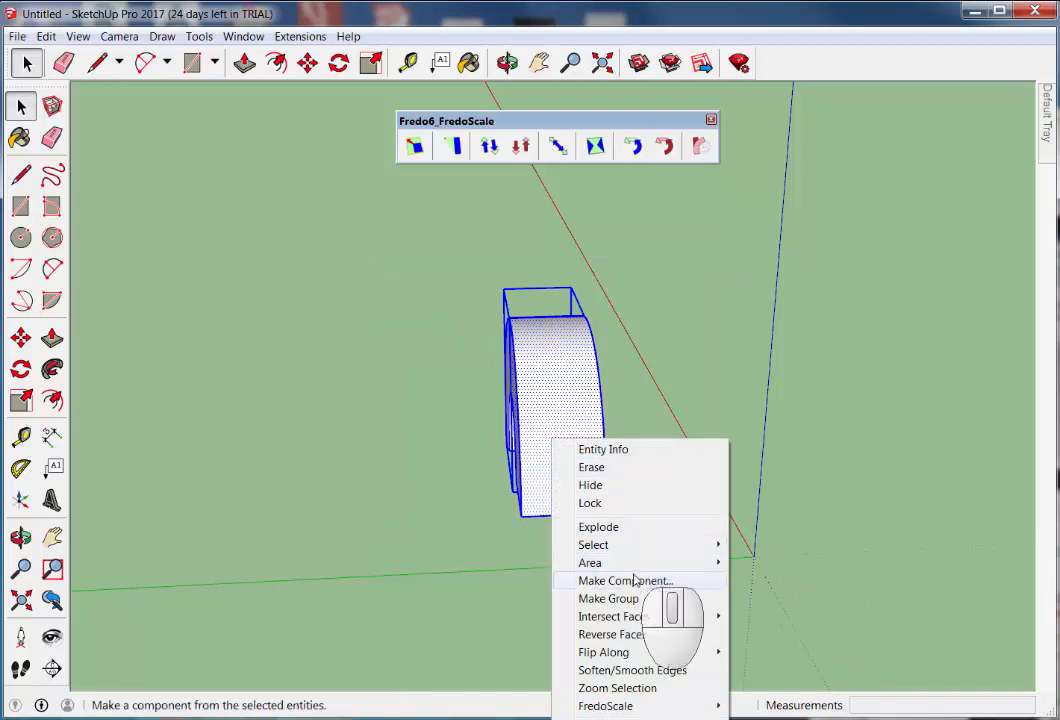
left_click(631, 608)
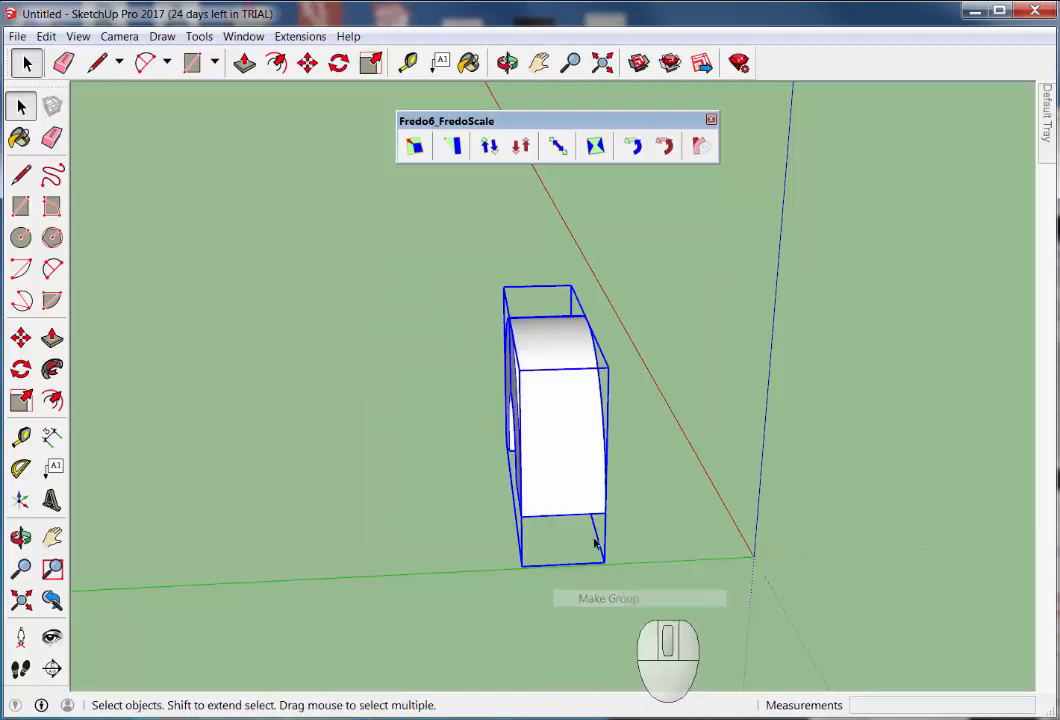
Draw a large rectangle on the ground from the arch's base corner and extrude it upward into a block around the arch's lower part
left_click(21, 206)
left_click(526, 511)
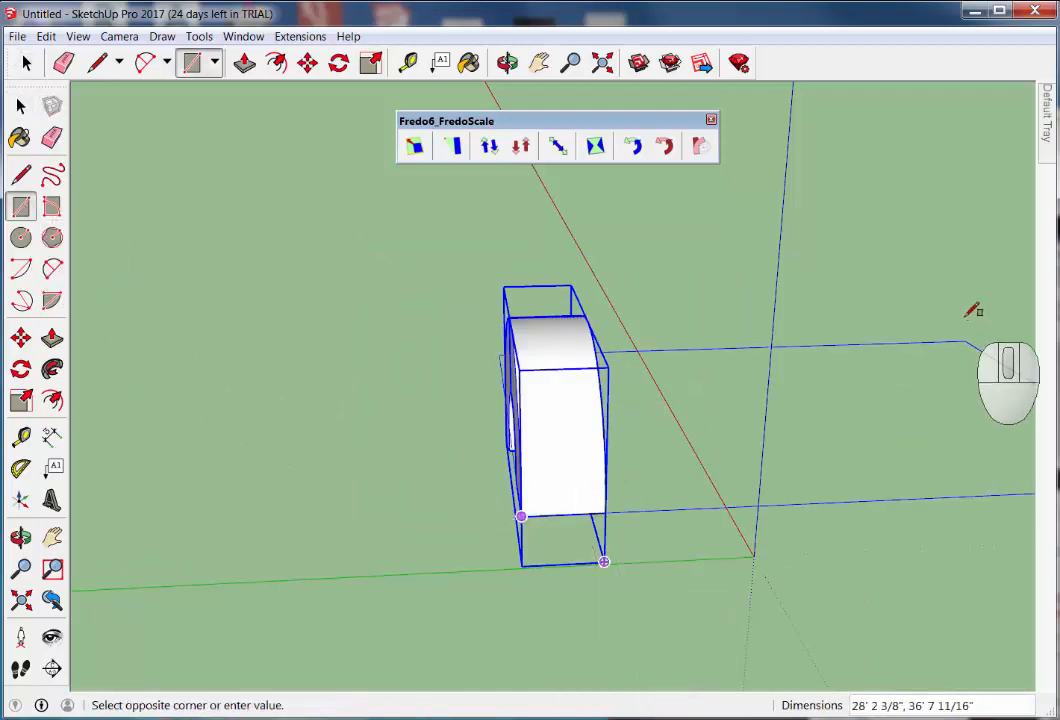
left_click(960, 312)
left_click(52, 338)
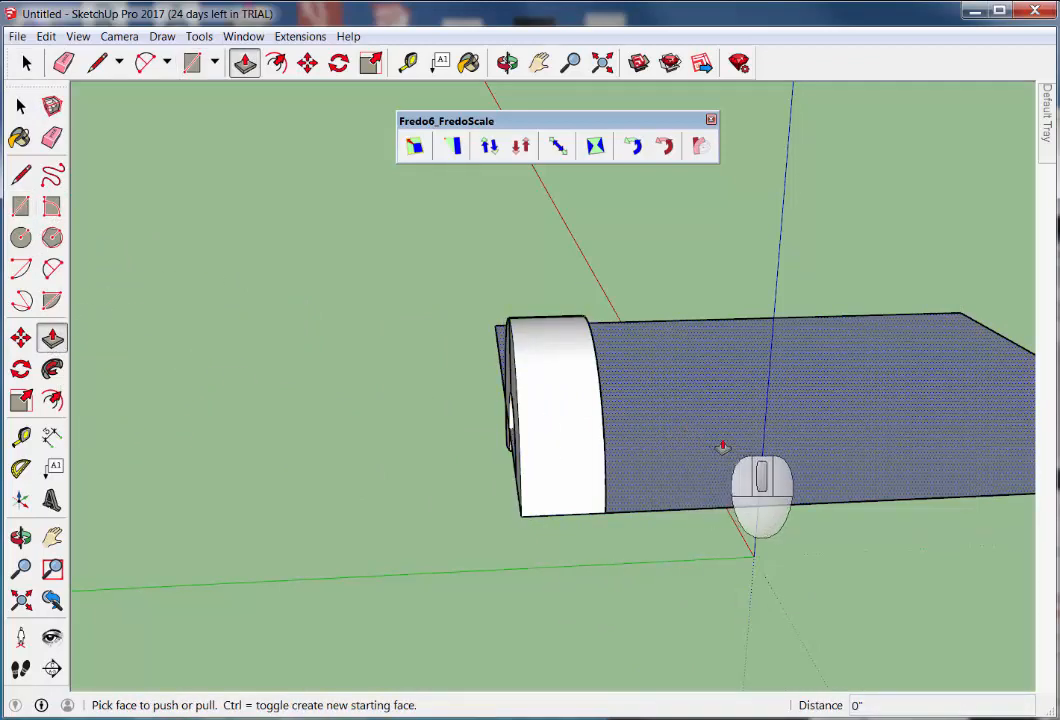
left_click_drag(722, 445, 724, 376)
left_click(724, 355)
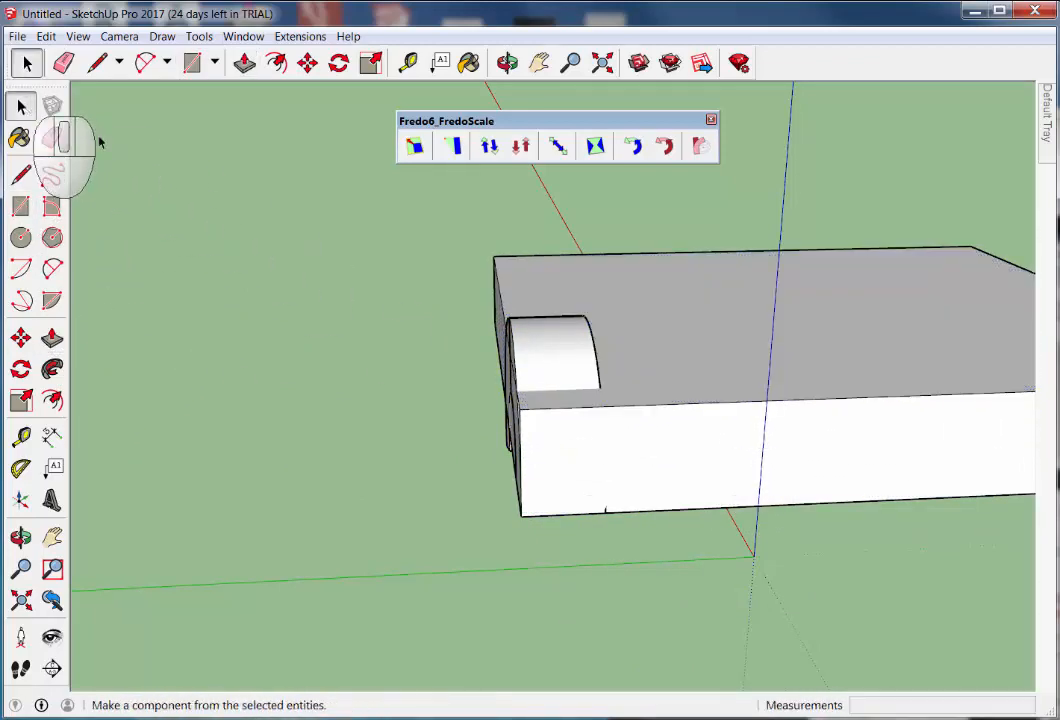
left_click(21, 106)
scroll(530, 362, "up", 2)
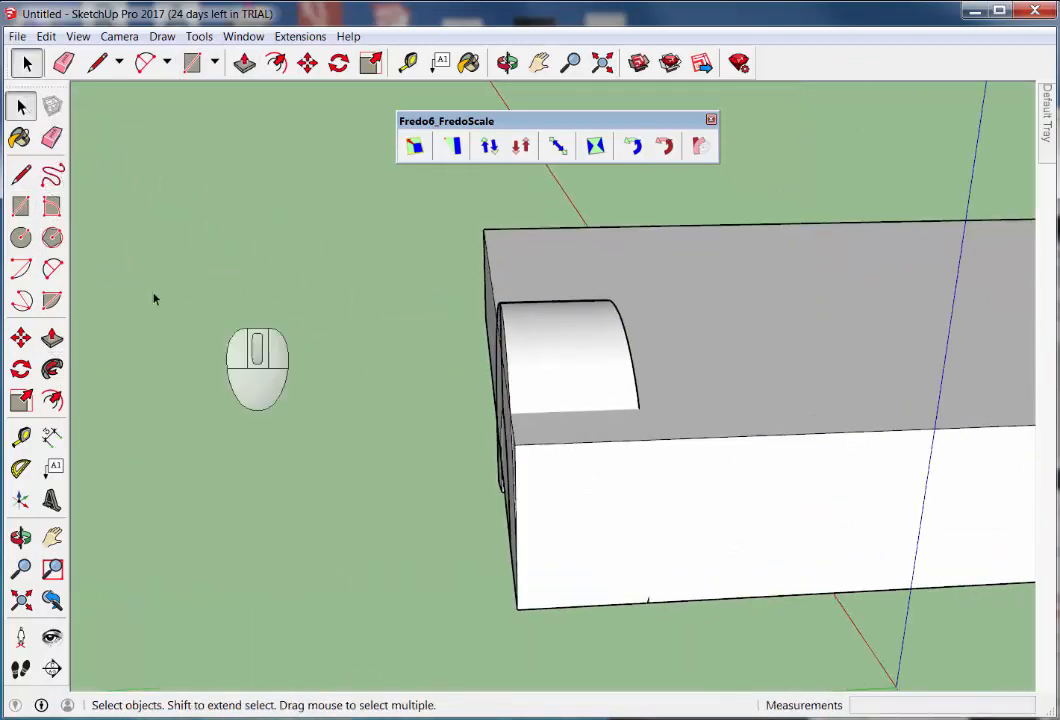
left_click(21, 369)
scroll(540, 385, "up", 3)
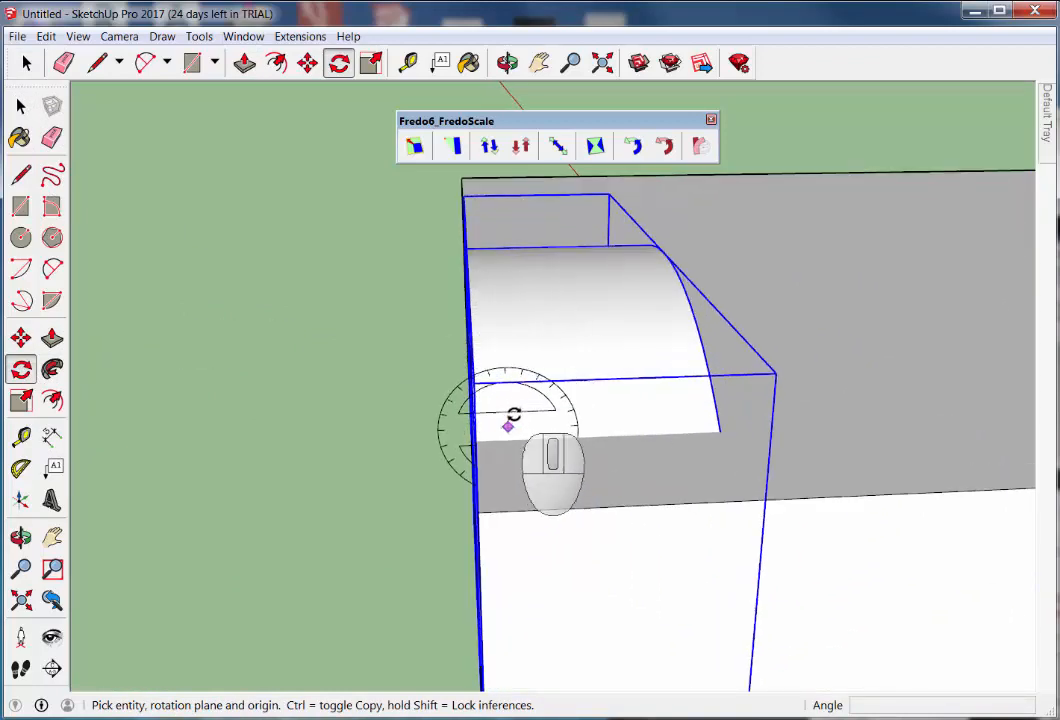
scroll(510, 418, "down", 5)
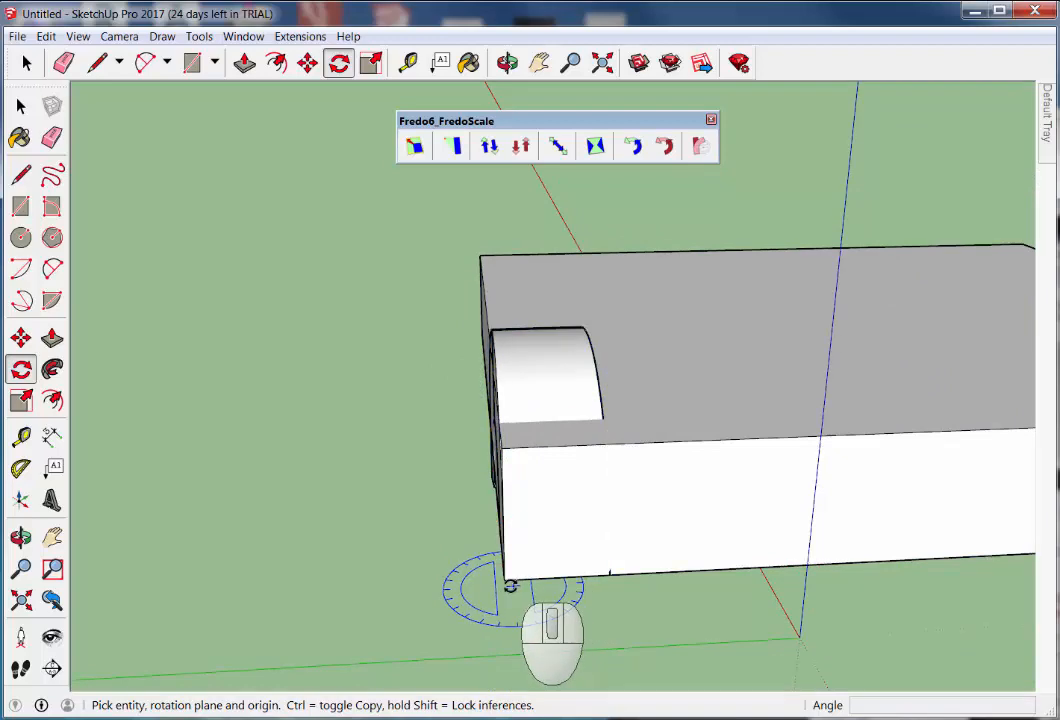
Select the arch group and rotate it 90 degrees about the block's lower front corner, in the plane of the block's end face, laying it flat
left_click(21, 106)
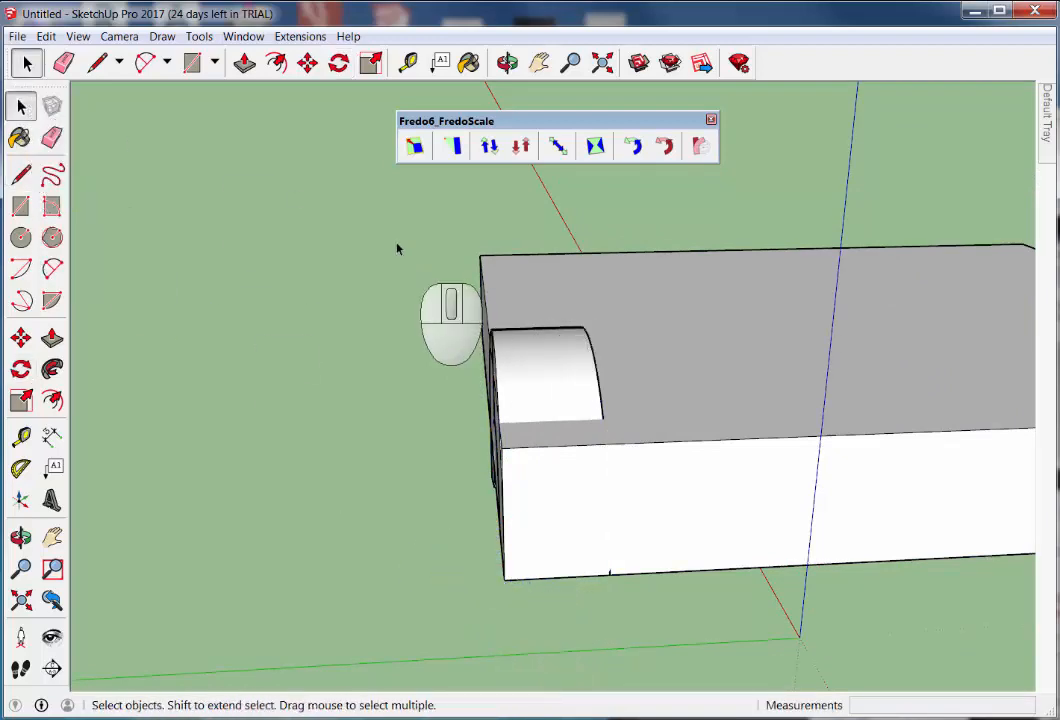
left_click_drag(390, 230, 680, 645)
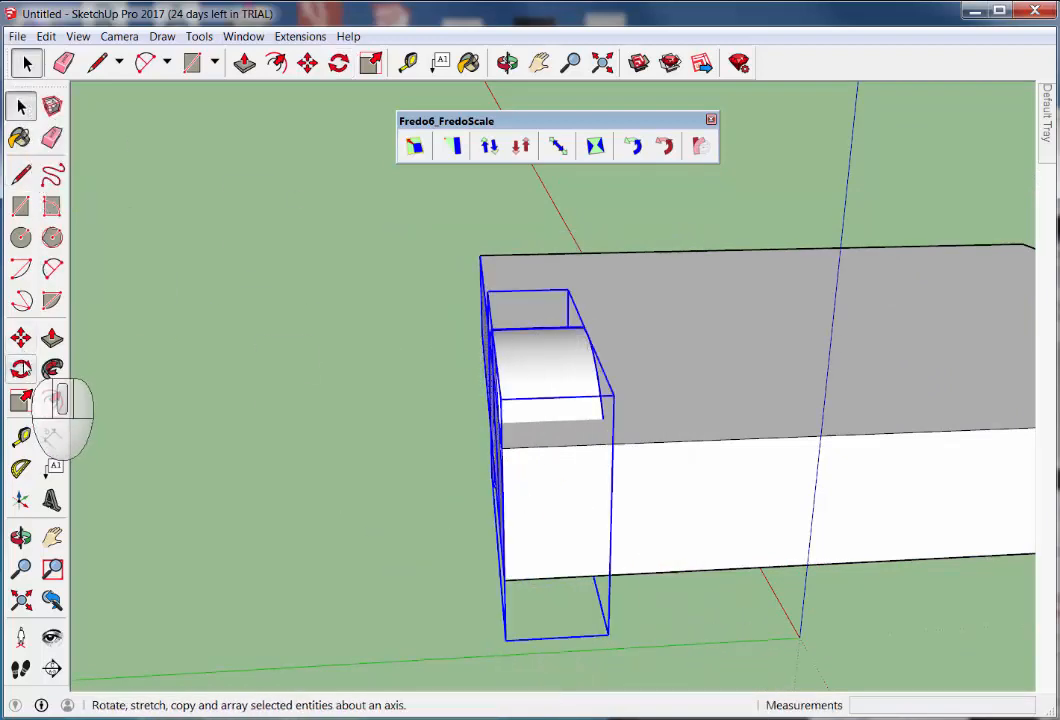
left_click(21, 369)
scroll(560, 560, "up", 3)
middle_click_drag(568, 568, 573, 594)
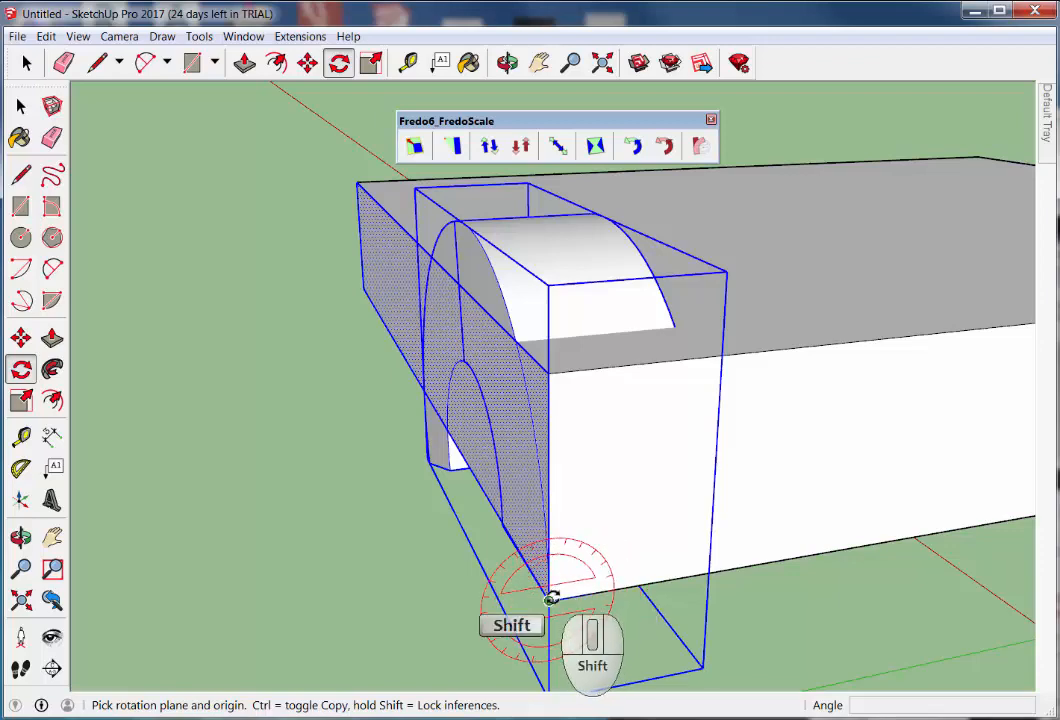
left_click(549, 599, "shift")
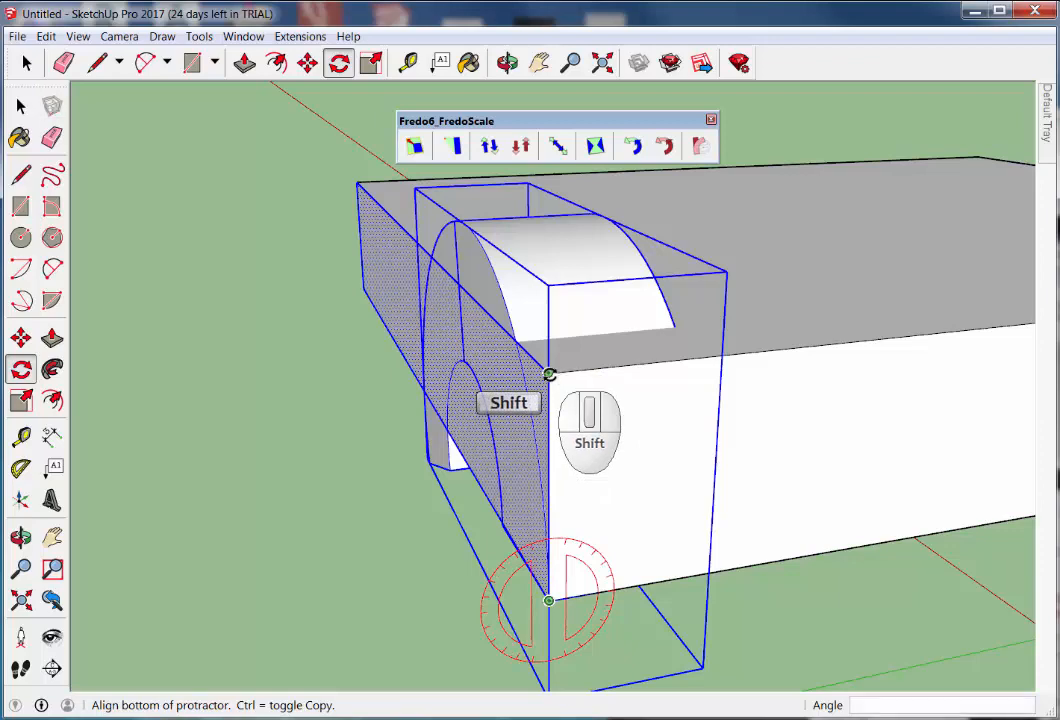
left_click(549, 374, "shift")
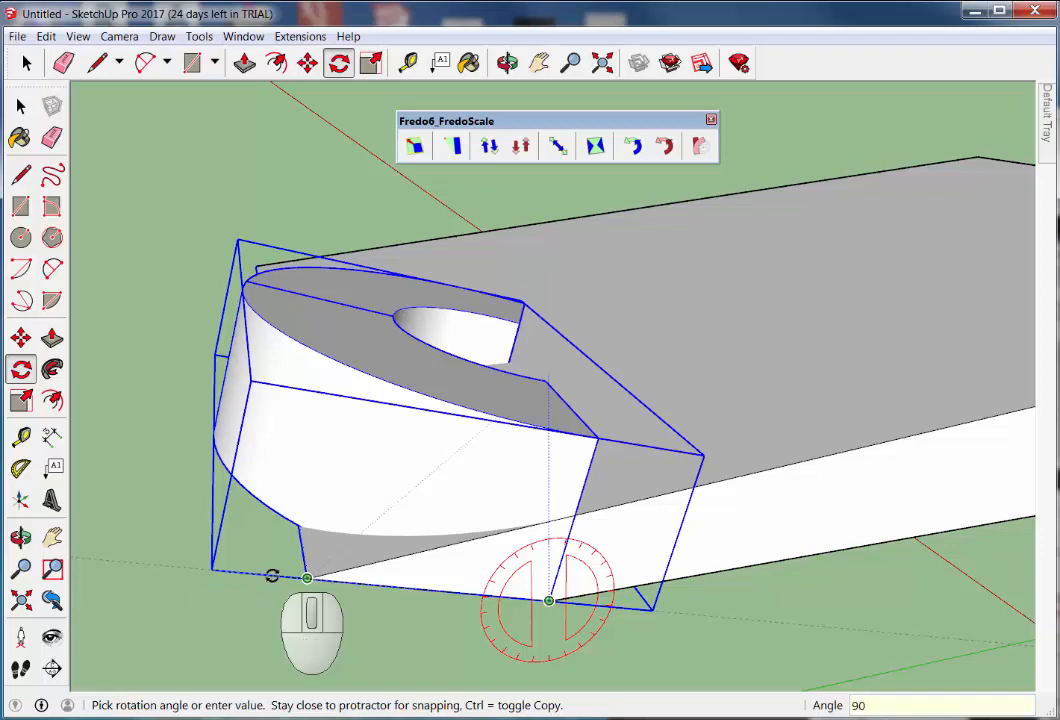
key("Return")
Deselect the rotated arch and delete the large block, leaving only the arch
left_click(22, 106)
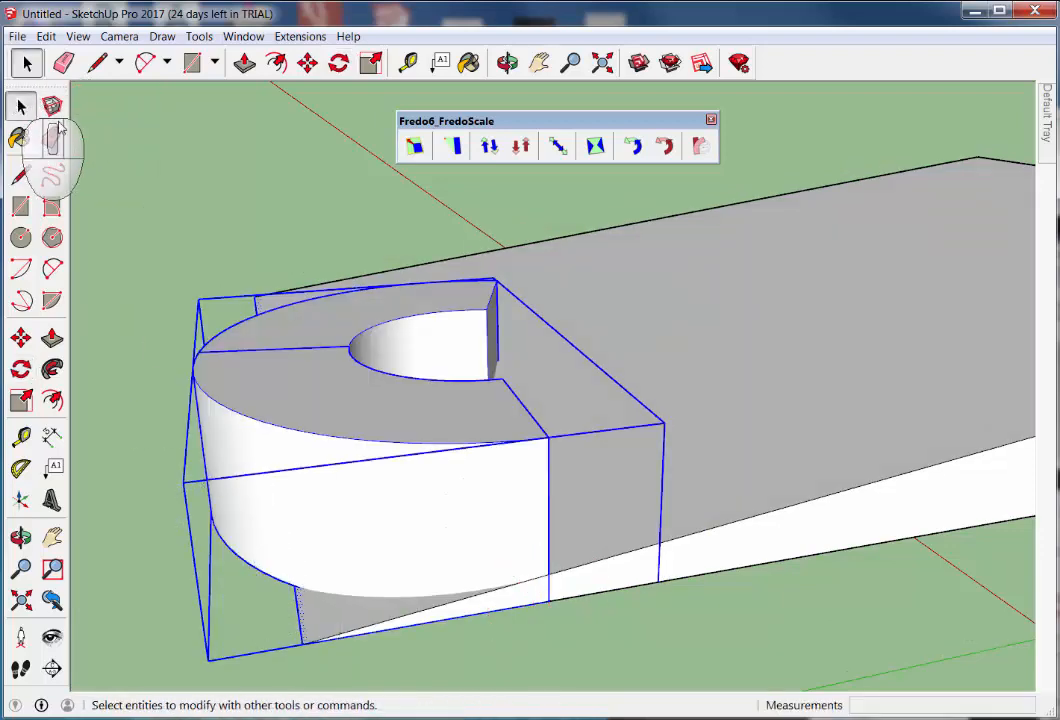
left_click(765, 320)
key("Delete")
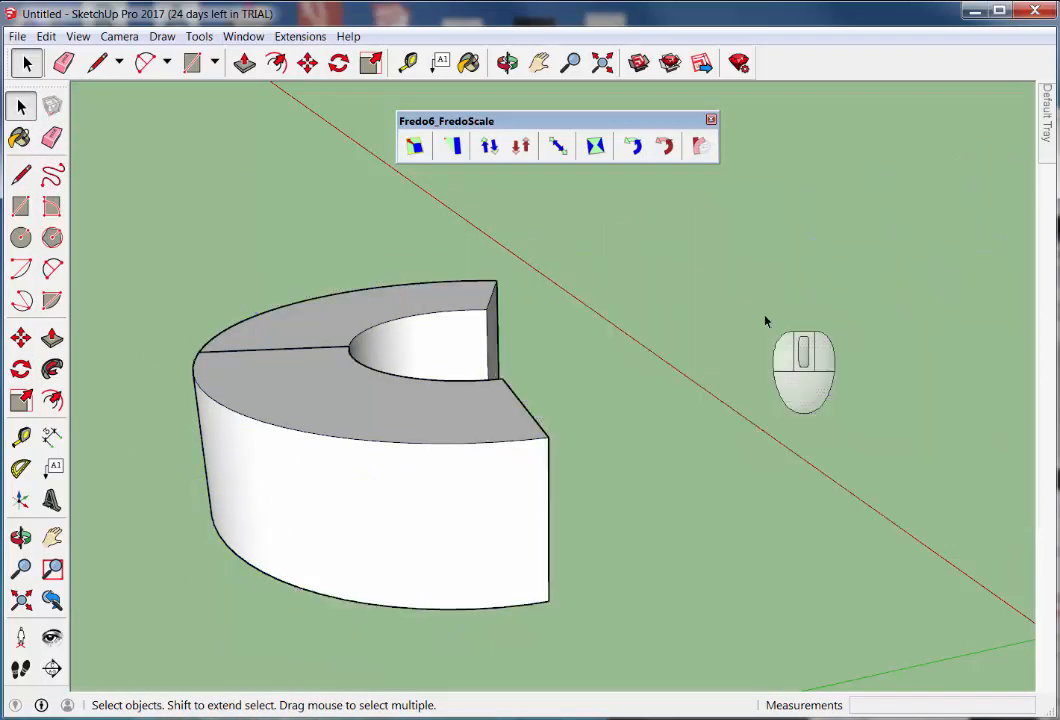
Examine the flat arch from its open inner side and compare its orientation with the sculpture's reference photo
middle_click_drag(705, 390, 289, 438)
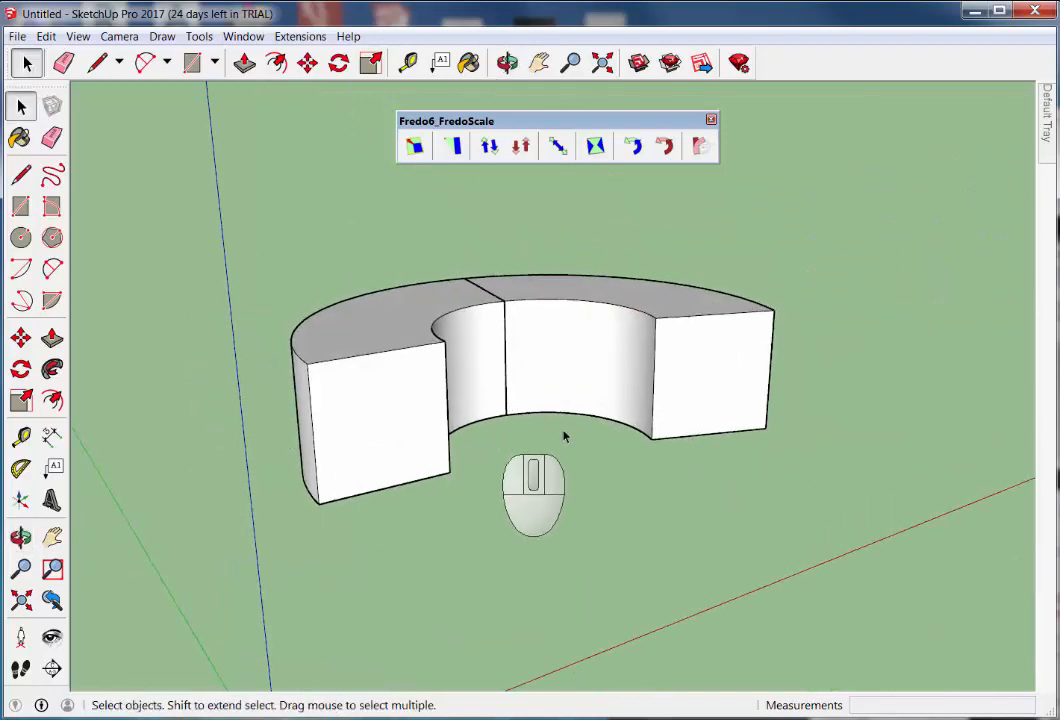
middle_click_drag(616, 423, 433, 430)
left_click(22, 107)
scroll(530, 360, "up", 2)
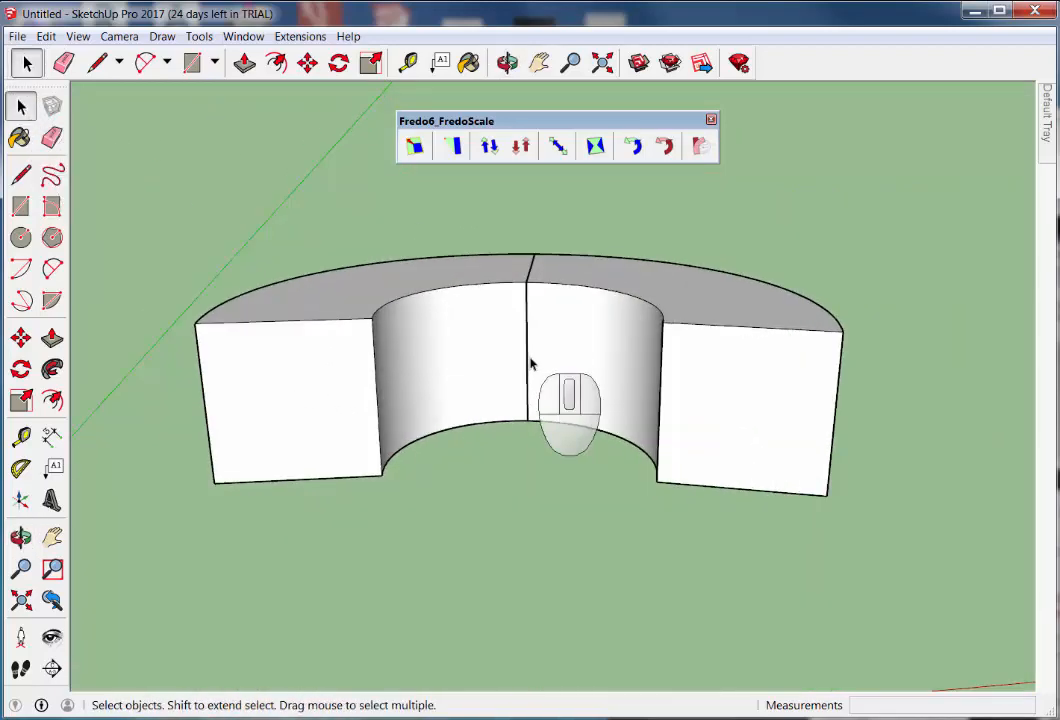
middle_click_drag(530, 363, 606, 384, "shift")
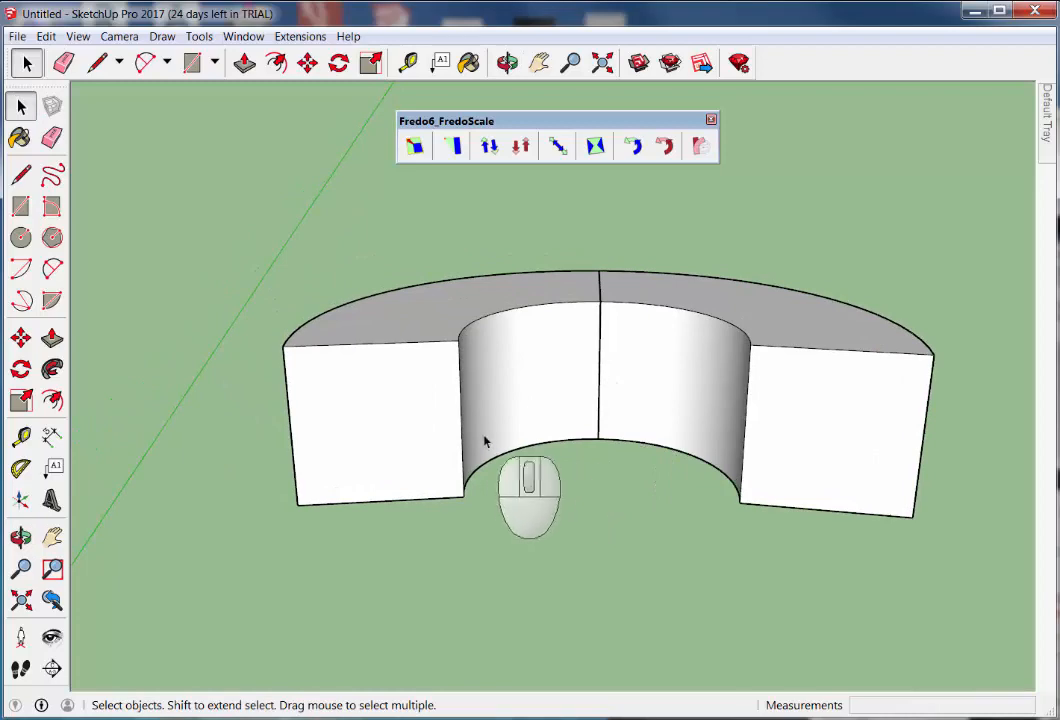
middle_click_drag(485, 441, 511, 433)
mouse_move(2, 240)
left_mouse_down()
mouse_move(570, 189)
mouse_move(646, 148)
left_mouse_up()
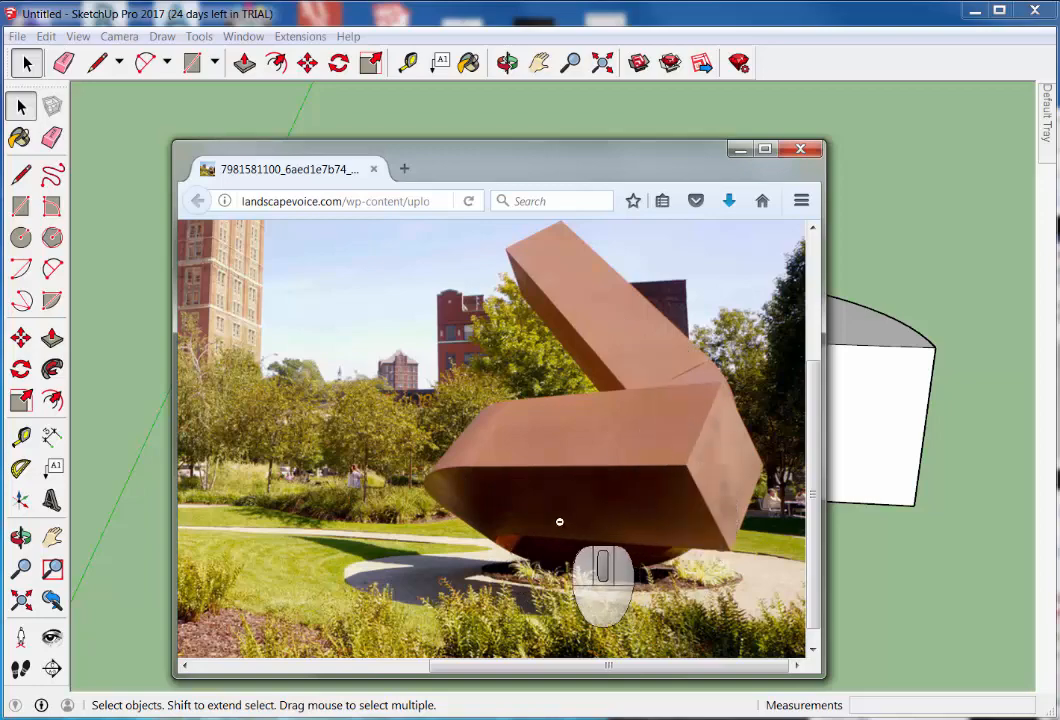
mouse_move(613, 162)
left_mouse_down()
mouse_move(524, 174)
mouse_move(0, 165)
left_mouse_up()
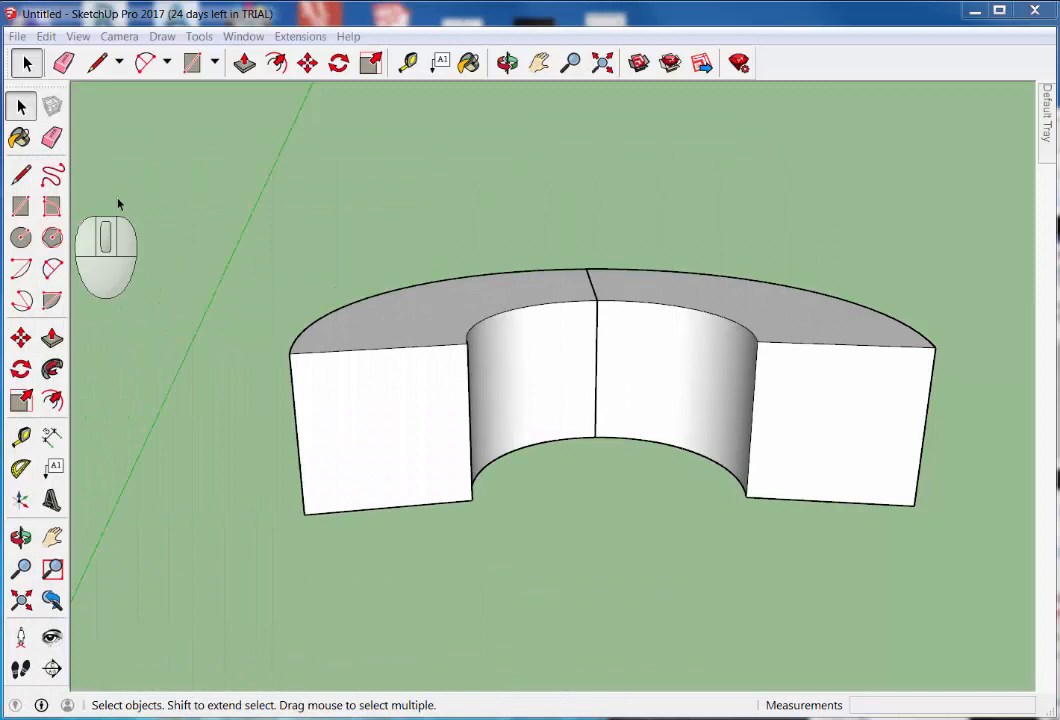
Select the arch group, rotate it 15 degrees parallel to its end faces around a point below the middle seam, and deselect it
left_click(22, 108)
scroll(460, 298, "down", 2)
left_click_drag(860, 545, 405, 350)
scroll(587, 420, "up", 2)
middle_click_drag(587, 420, 253, 296)
left_click(21, 369)
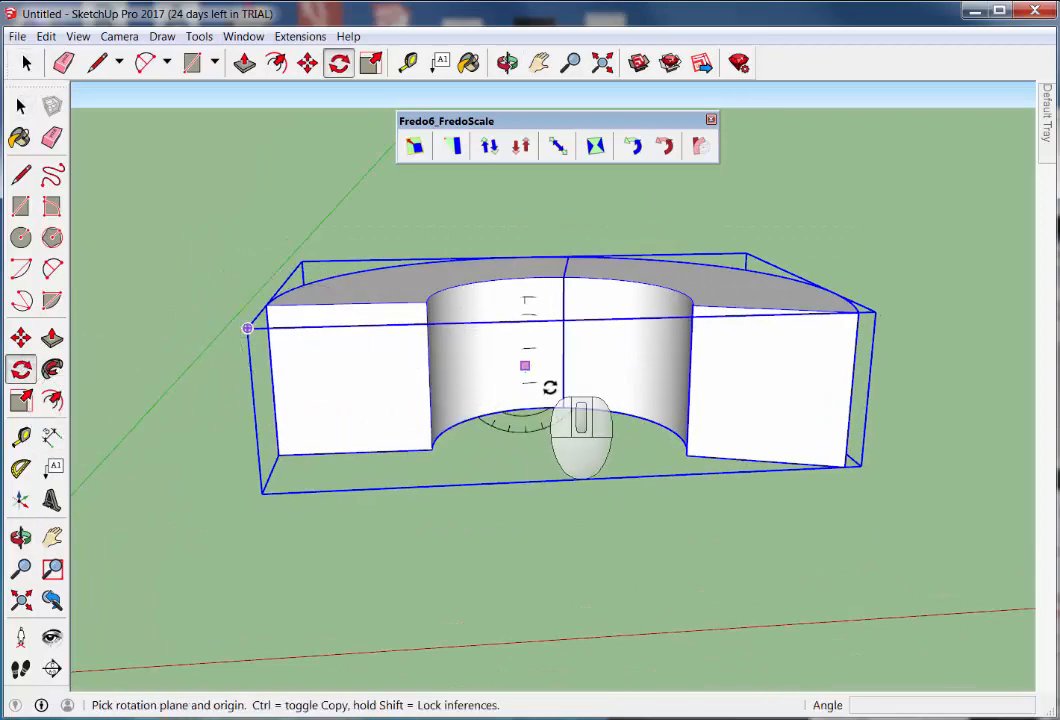
middle_click_drag(564, 406, 277, 383)
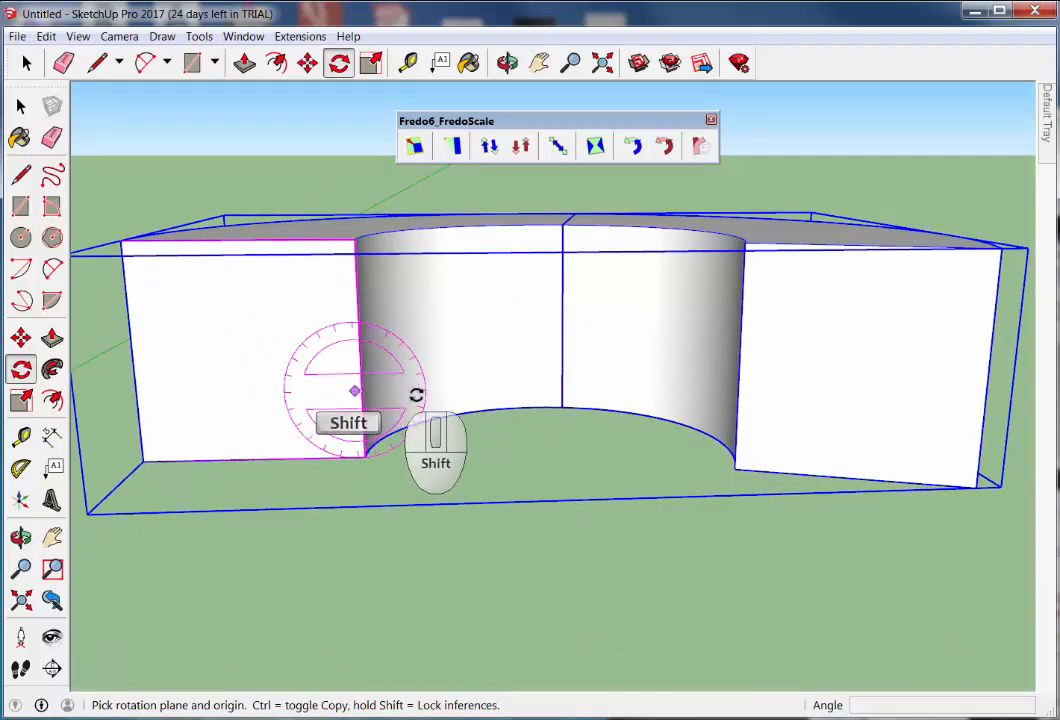
left_click_drag(575, 452, 561, 248, "shift")
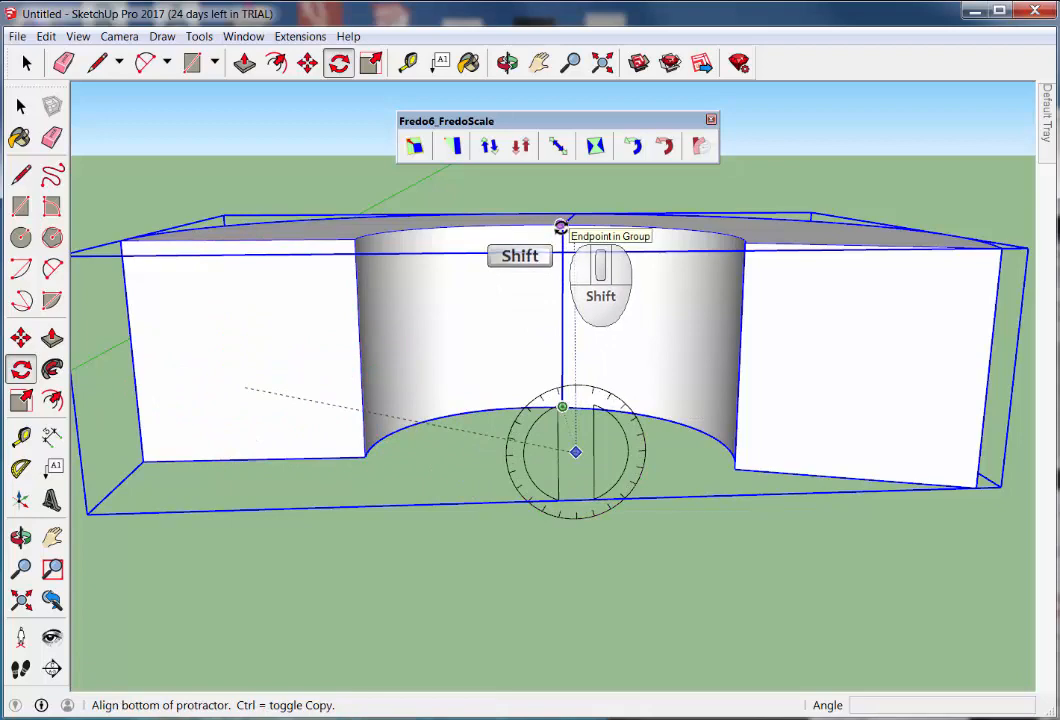
left_click_drag(561, 226, 562, 228, "shift")
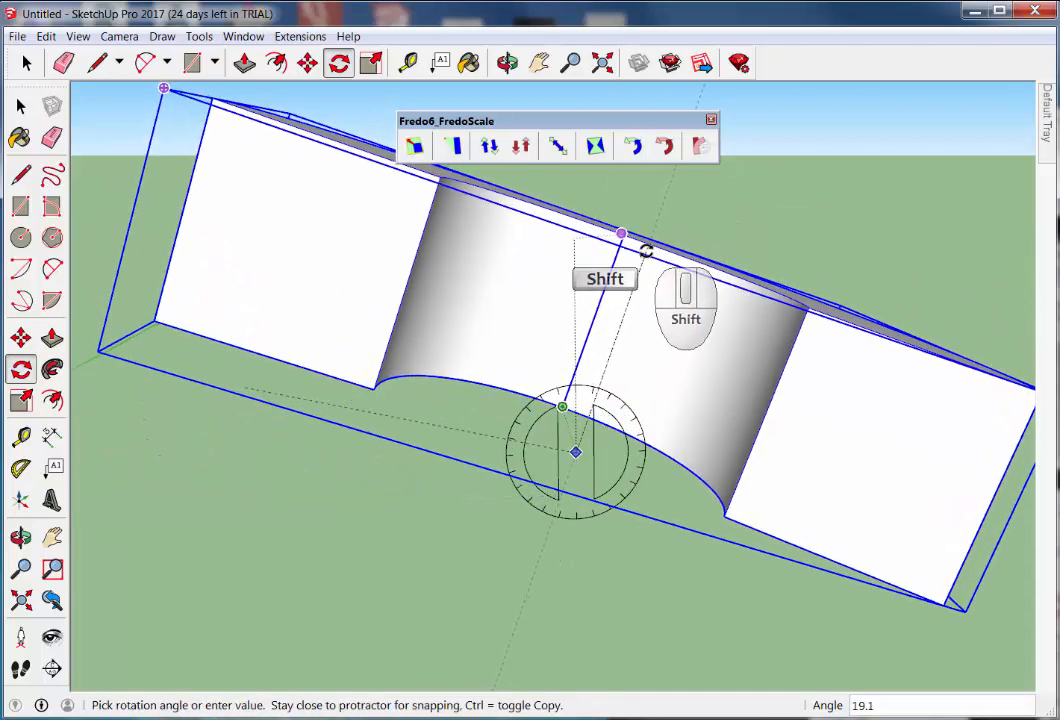
key("Return")
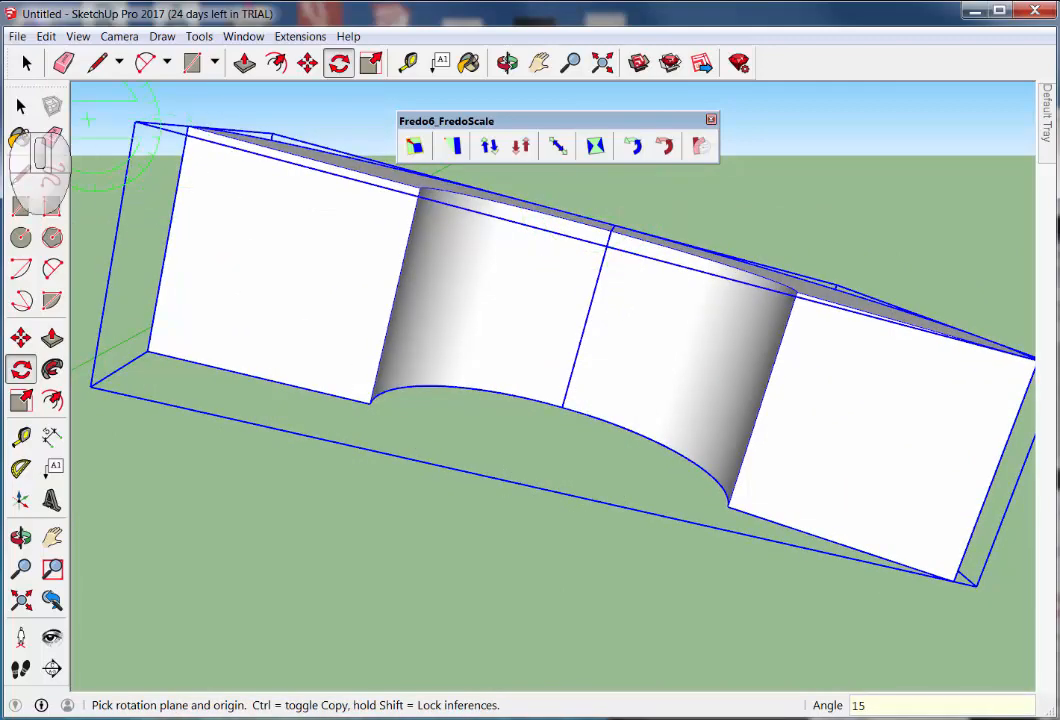
left_click(21, 106)
left_click(103, 157)
Open the arch's left segment inside the group for editing and select all of its geometry
scroll(272, 282, "down", 3)
middle_click_drag(318, 303, 495, 386)
scroll(334, 363, "up", 1)
left_click(366, 349)
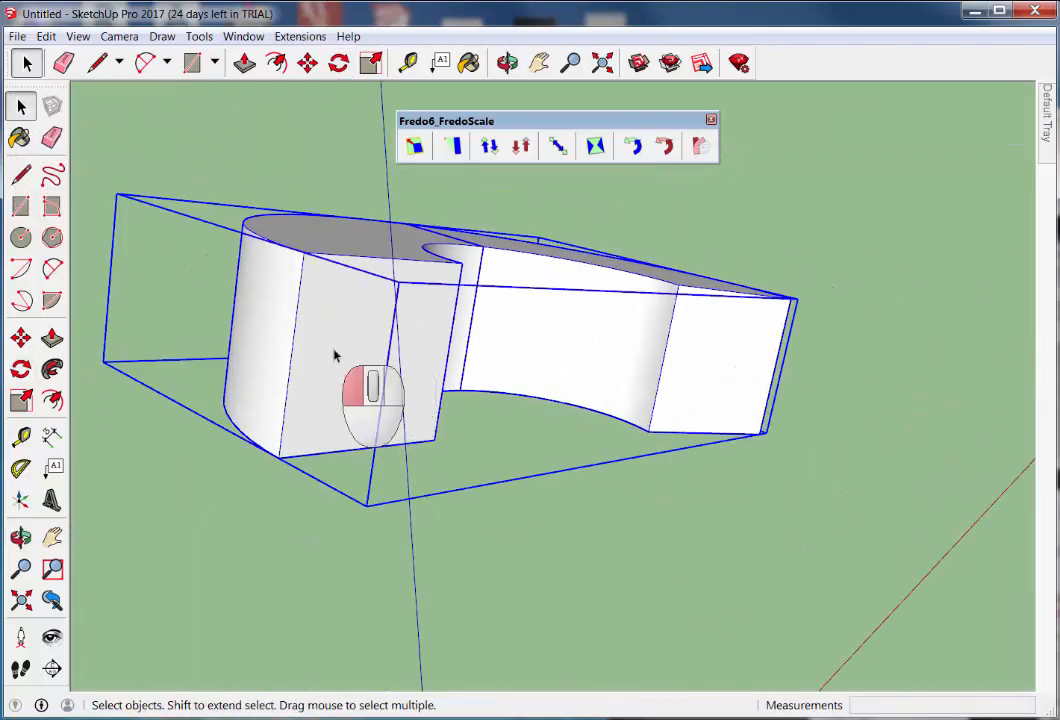
double_click(335, 355)
middle_click_drag(380, 320, 348, 346)
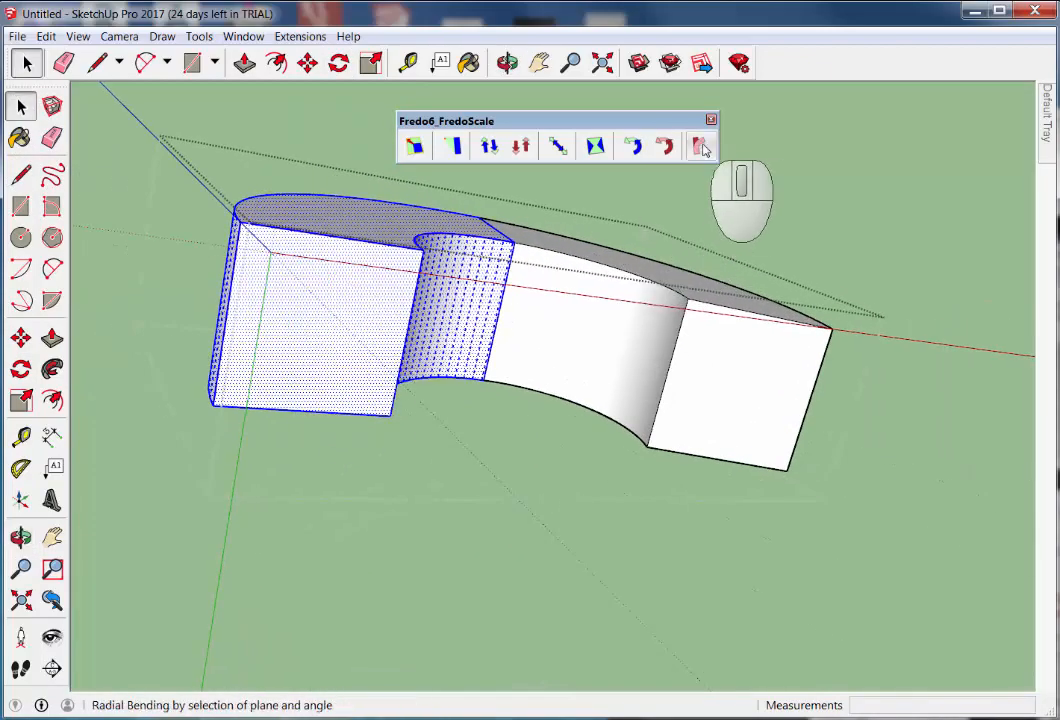
Bend the selected segment -15 degrees with Radial Bending, from the middle seam's midpoint to the far edge of the curved inner face
left_click(703, 149)
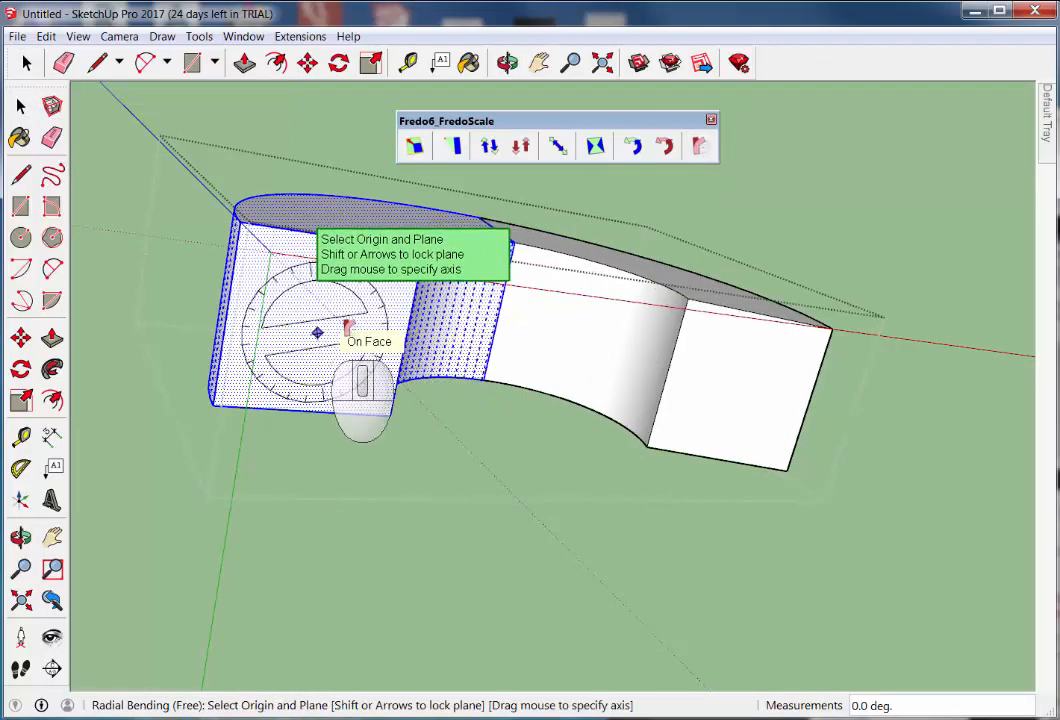
middle_click_drag(318, 340, 274, 318)
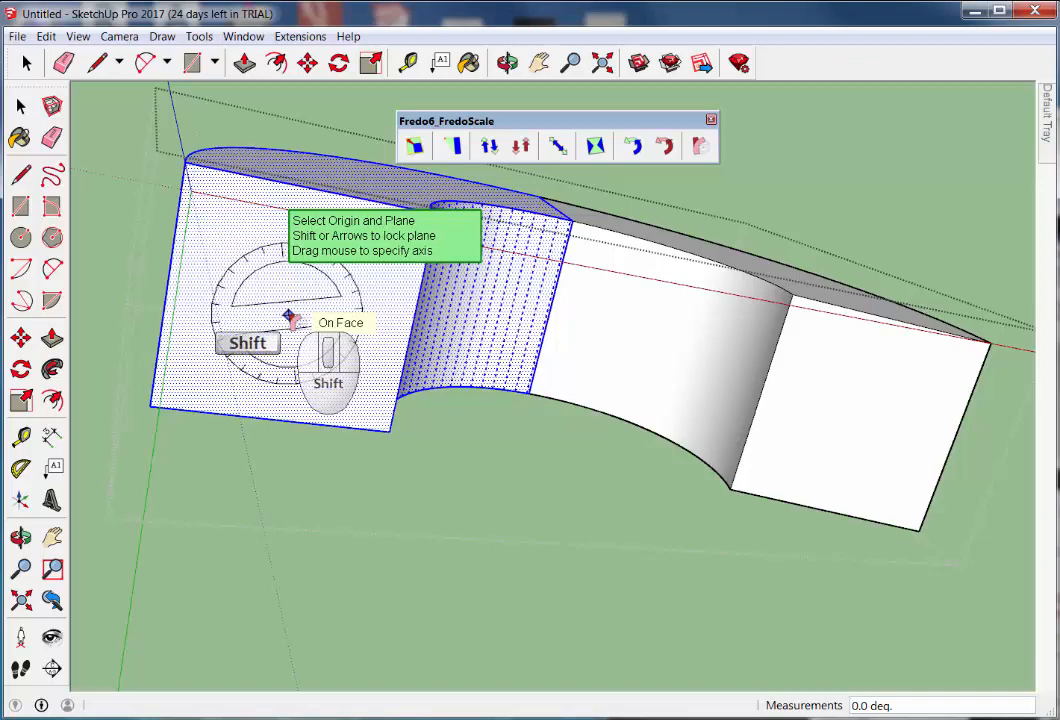
scroll(551, 296, "up", 4, "shift")
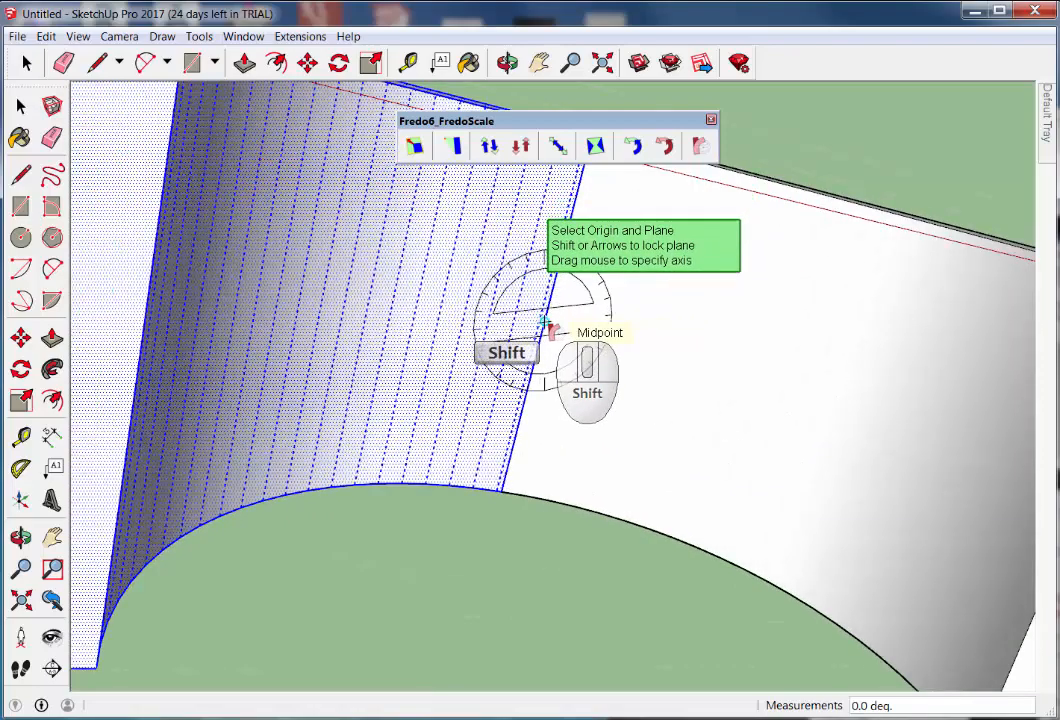
left_click(545, 322, "shift")
scroll(560, 335, "down", 3, "shift")
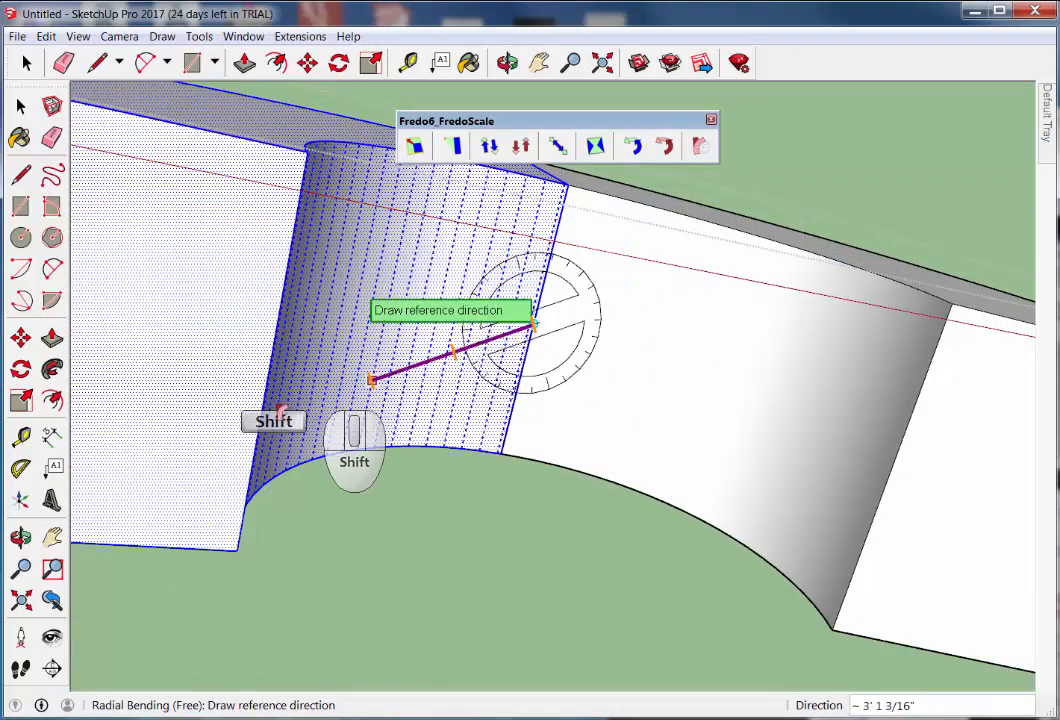
left_click(270, 357, "shift")
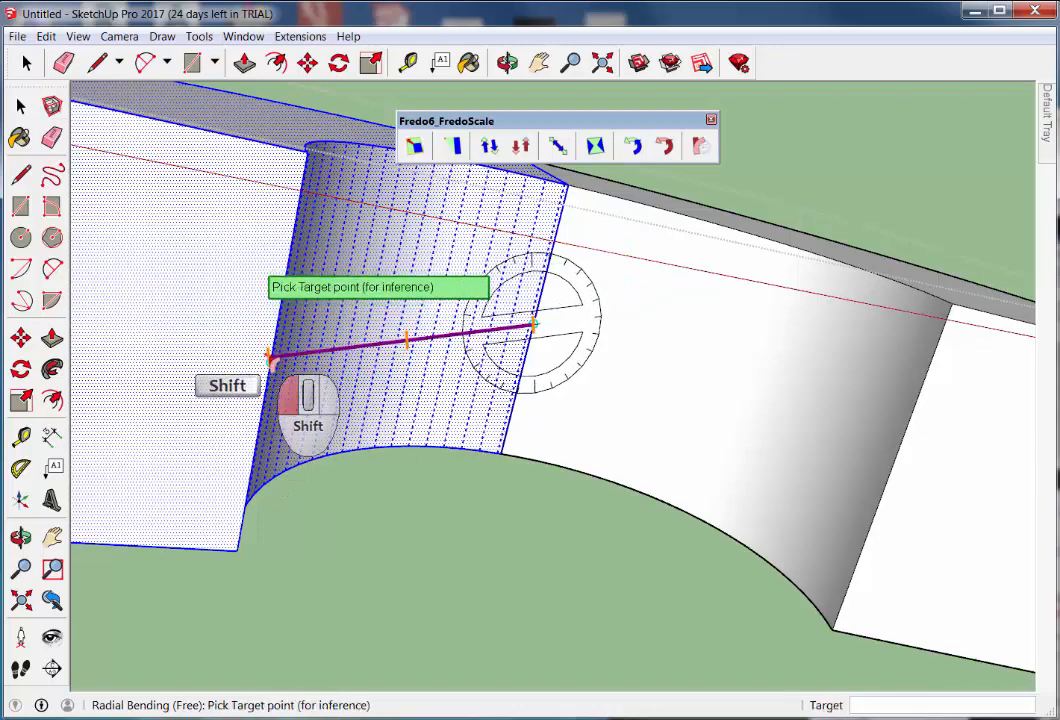
left_click(270, 357, "shift")
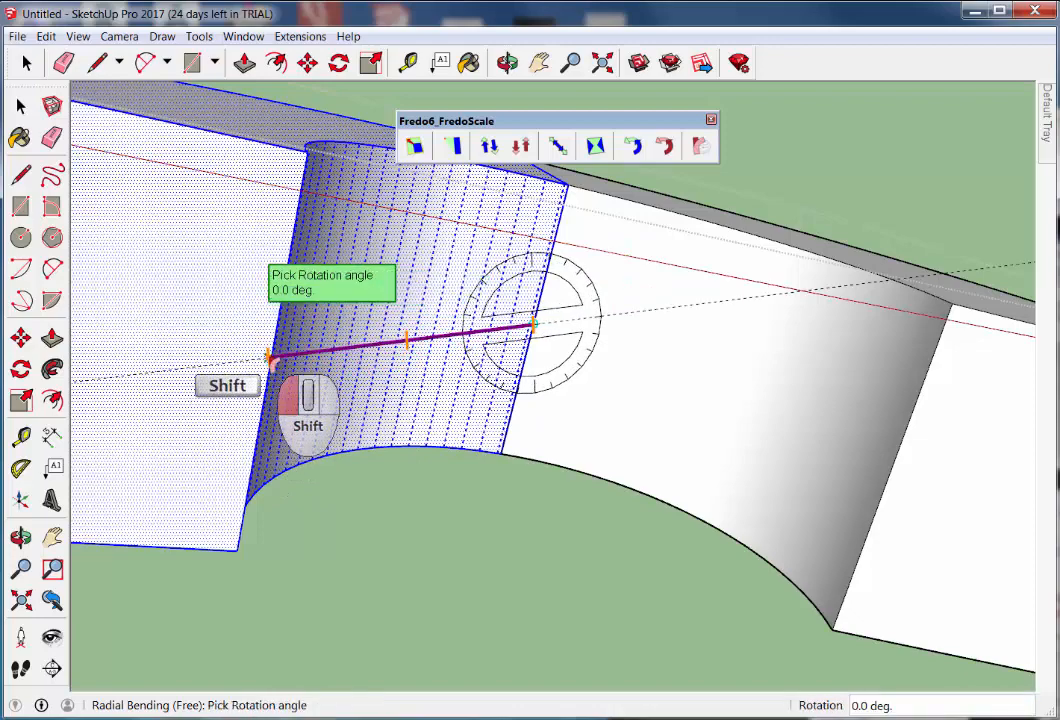
left_click_drag(270, 357, 306, 282)
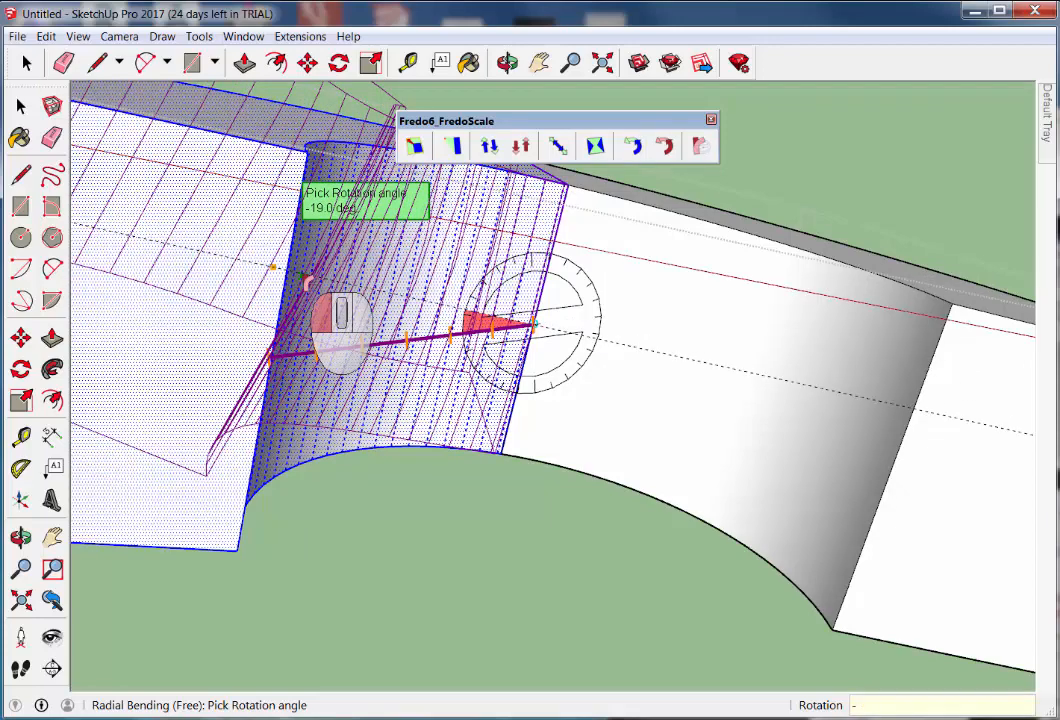
key("Return")
key("space")
Extend the bent left segment by pulling its square end face outward 10' with Push/Pull
scroll(303, 279, "up", 2)
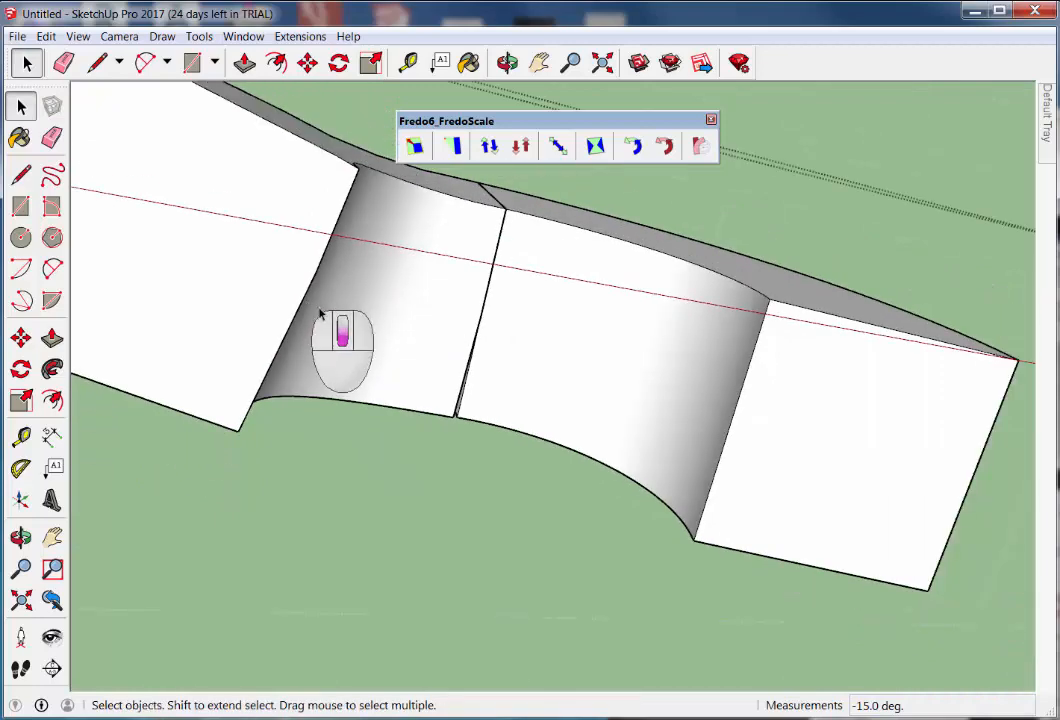
scroll(438, 374, "down", 5)
scroll(453, 430, "down", 5)
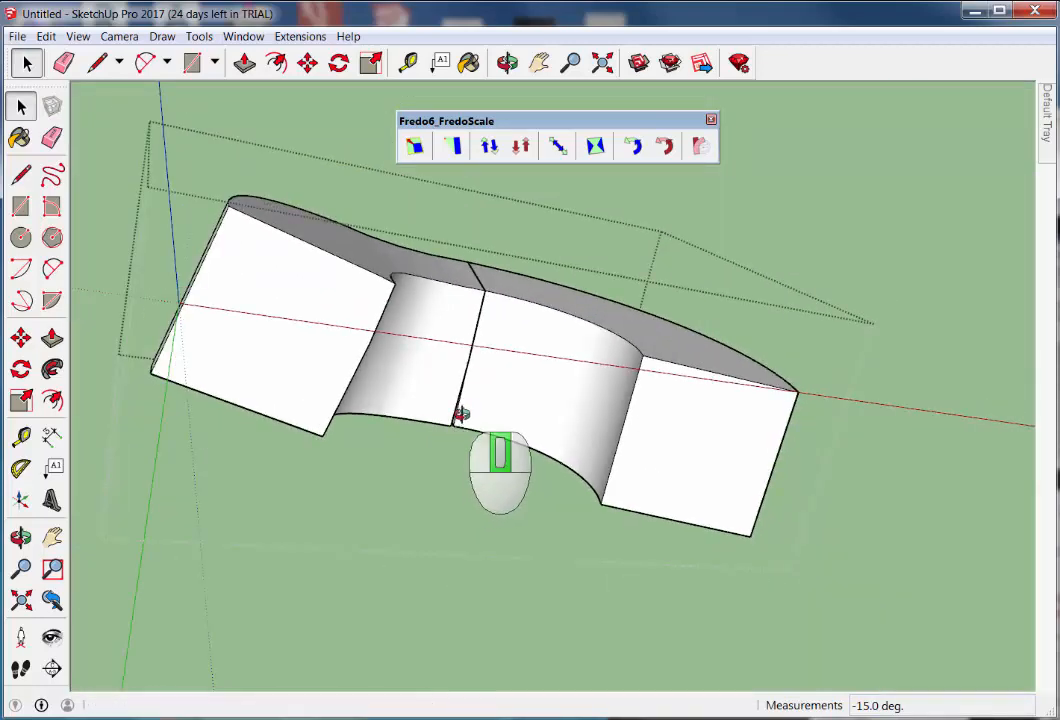
middle_click_drag(460, 413, 402, 372)
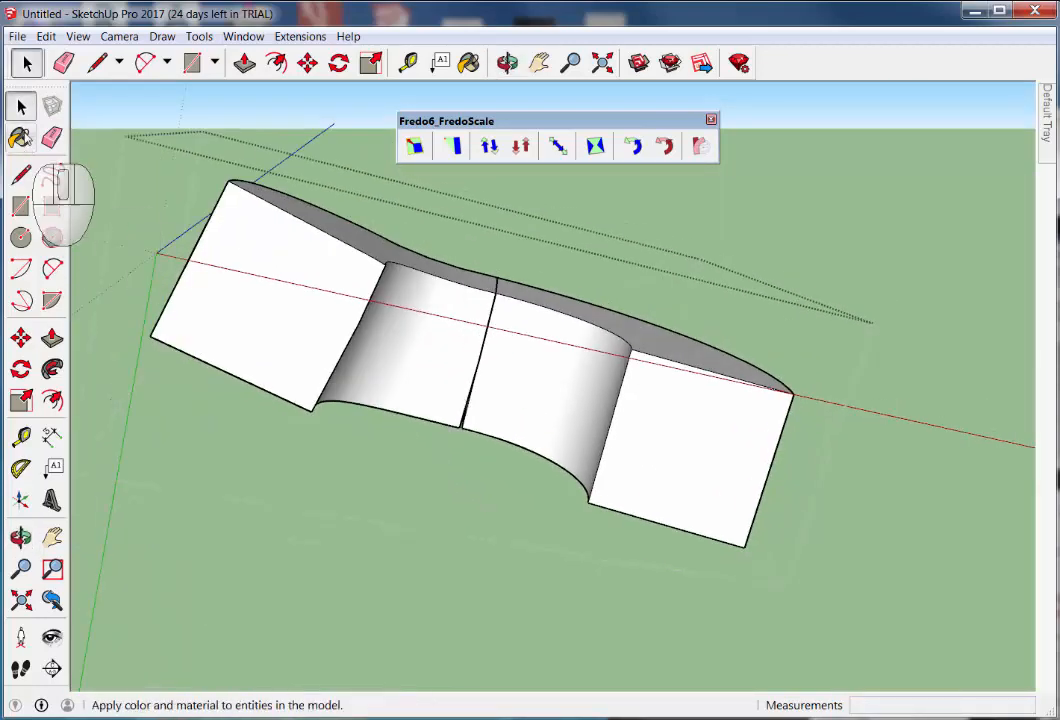
left_click(293, 272)
triple_click(293, 272)
left_click(285, 301)
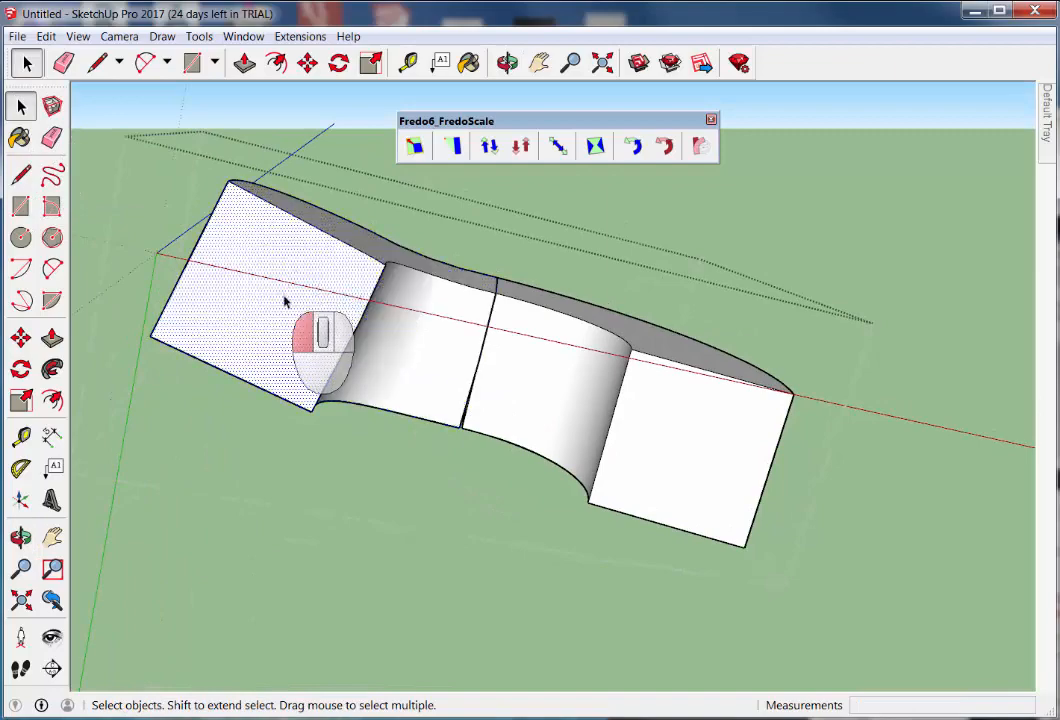
middle_click_drag(271, 304, 150, 250)
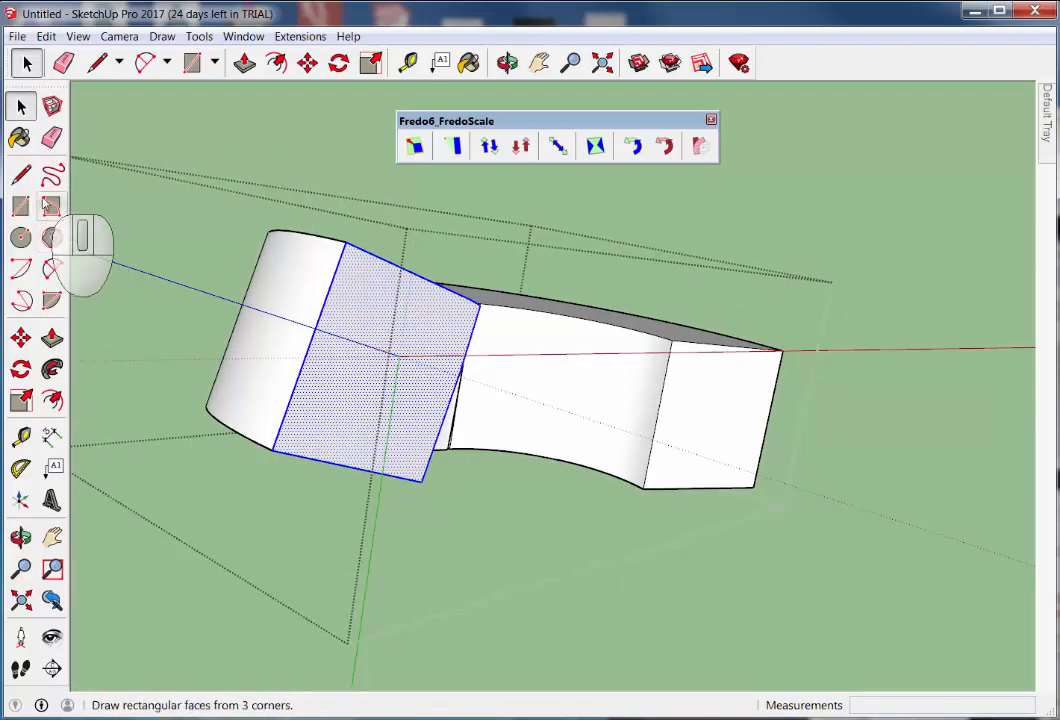
left_click(52, 338)
left_click_drag(350, 367, 543, 408)
middle_click_drag(543, 408, 697, 447)
left_click_drag(697, 447, 698, 444)
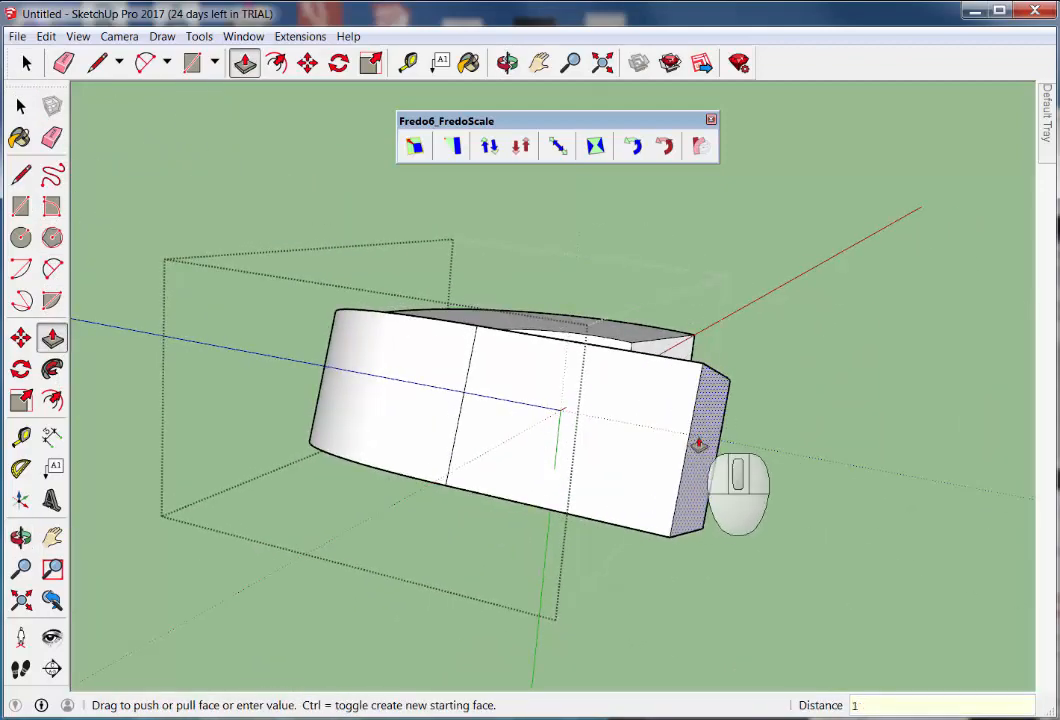
type("10")
key("Return")
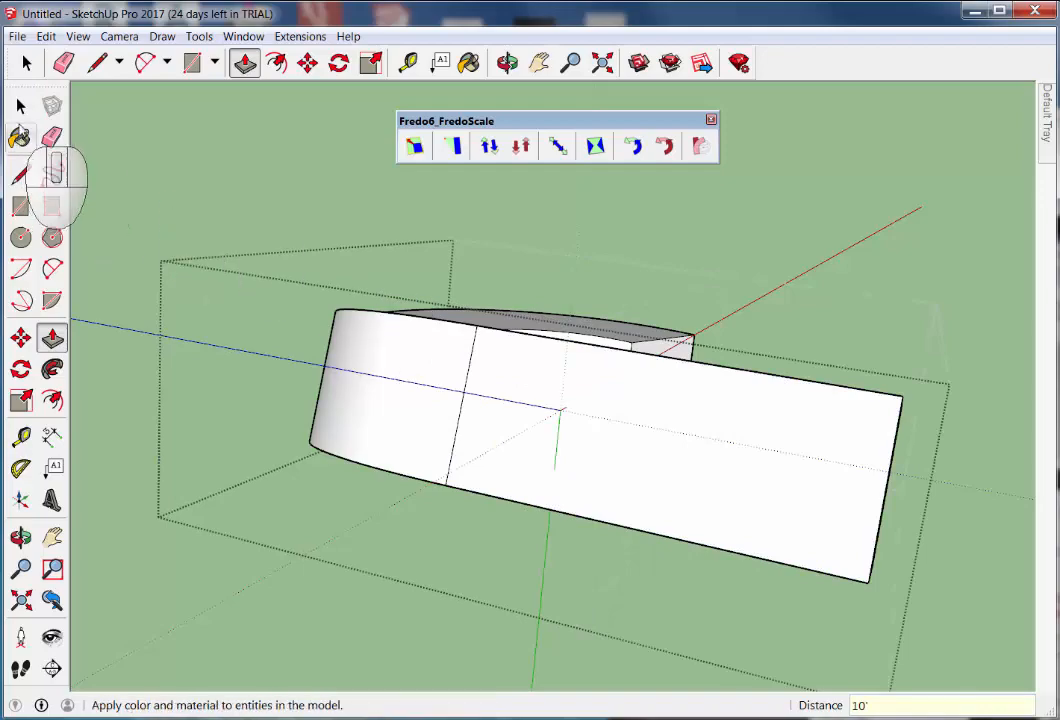
left_click(21, 105)
Bring up the sculpture's reference photo in the browser and compare the extended arch with it from a matching low viewpoint
middle_click_drag(340, 167, 620, 356)
mouse_move(0, 210)
left_mouse_down()
mouse_move(121, 218)
mouse_move(679, 175)
mouse_move(675, 163)
left_mouse_up()
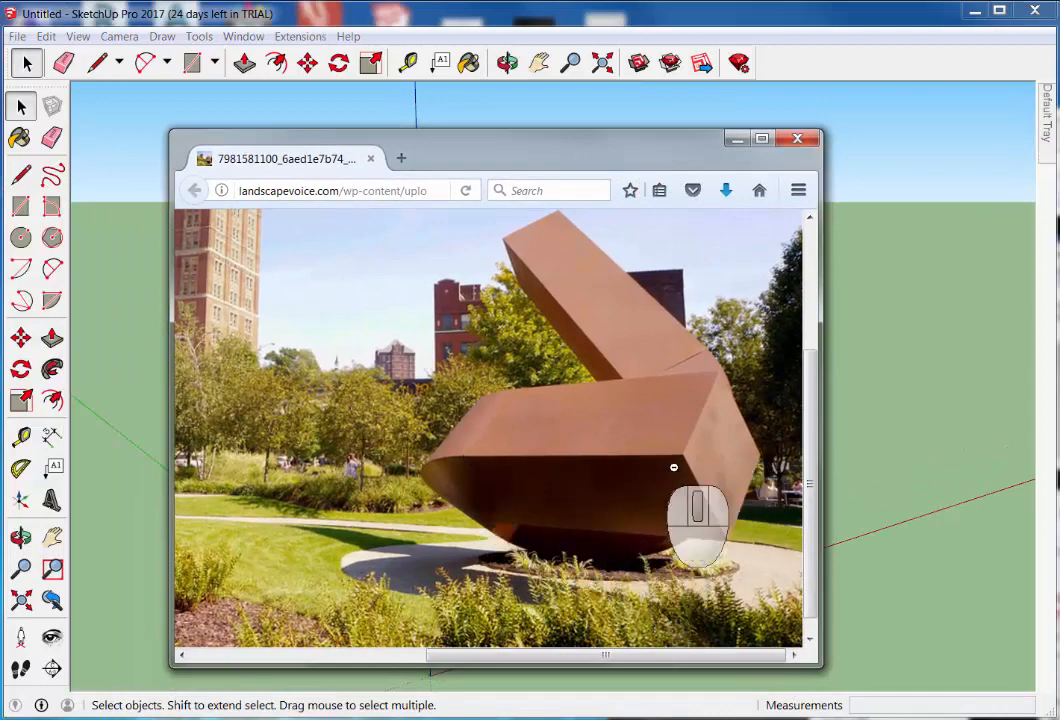
mouse_move(538, 158)
left_mouse_down()
mouse_move(241, 163)
mouse_move(299, 158)
left_mouse_up()
middle_click_drag(715, 490, 736, 428)
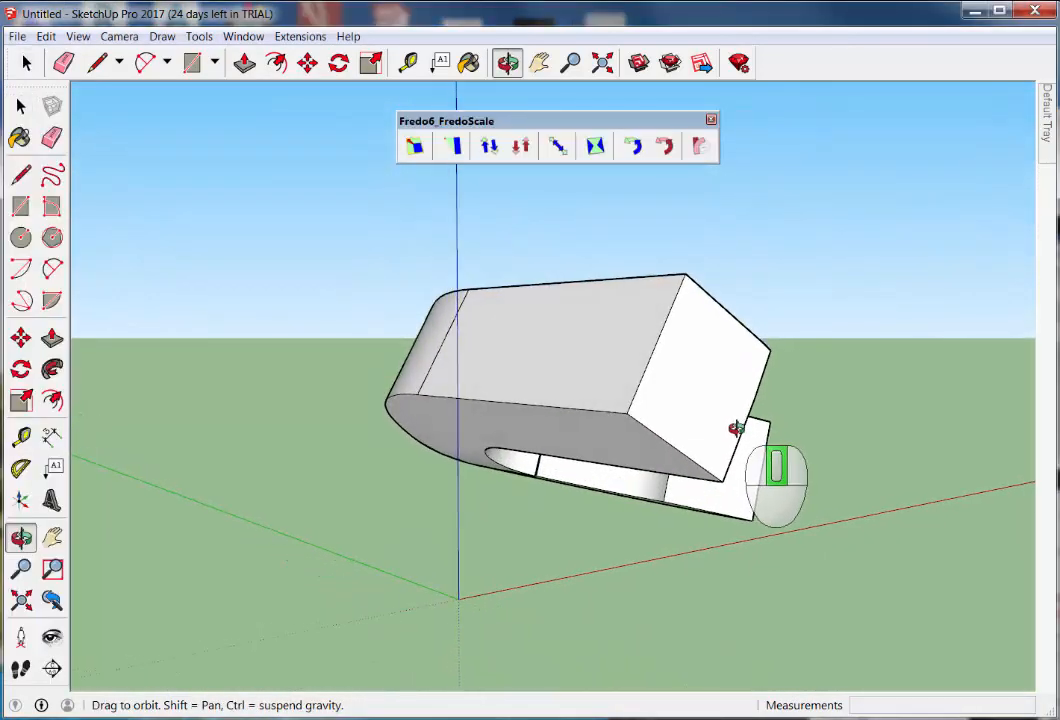
key("space")
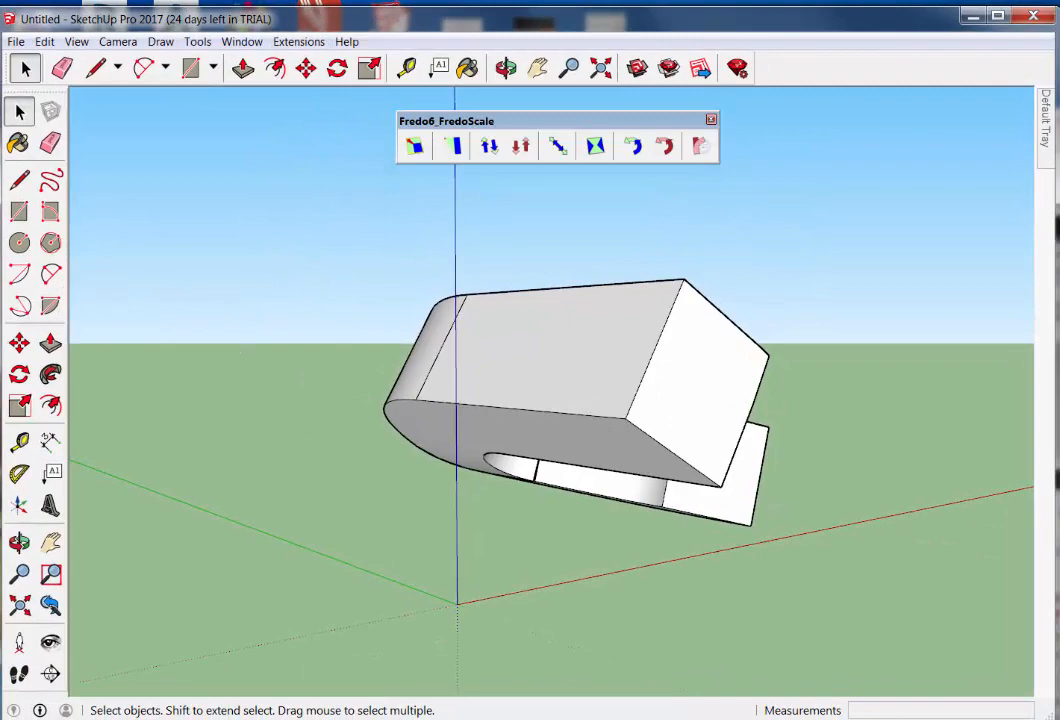
Open the arch's unextended right segment inside the group for editing and select all of its geometry
left_click(684, 490)
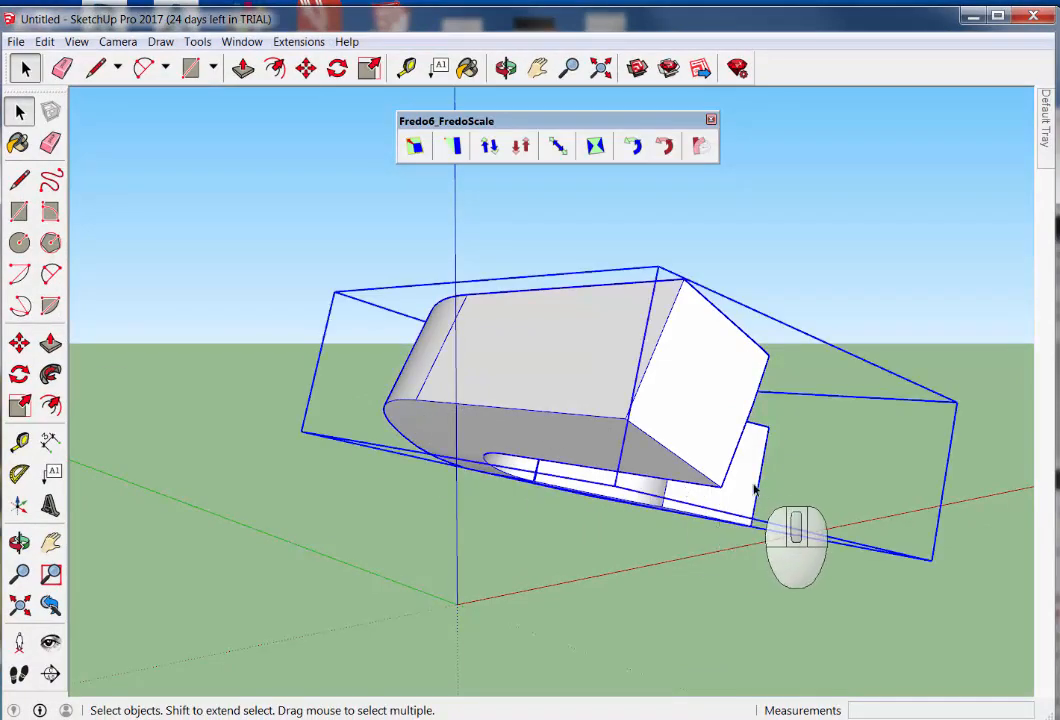
double_click(729, 492)
middle_click_drag(724, 474, 752, 501)
scroll(735, 482, "up", 2)
left_click(734, 484)
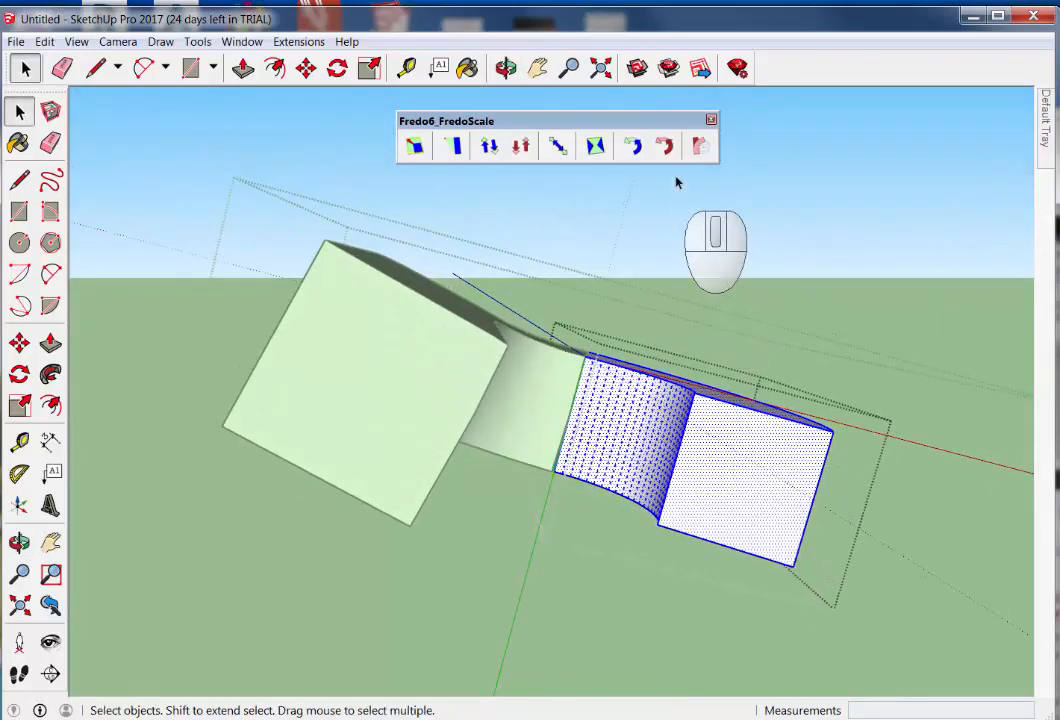
Bend the selected segment about -7 degrees with Radial Bending, from the middle seam's midpoint to the far edge of the curved inner face
left_click(595, 146)
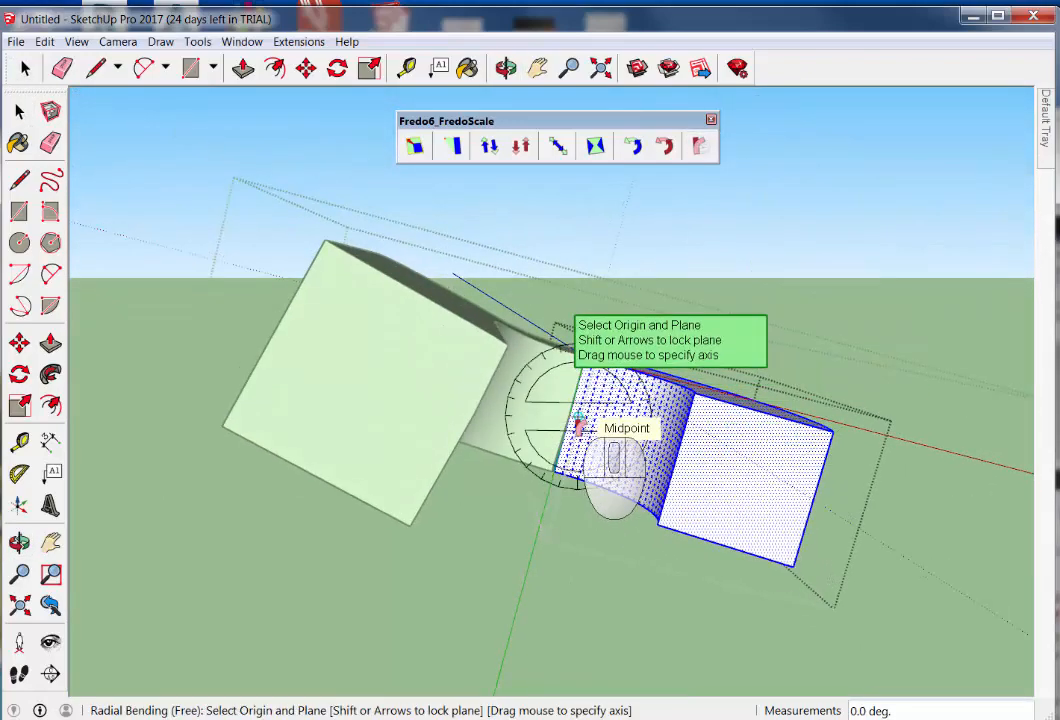
key("shift")
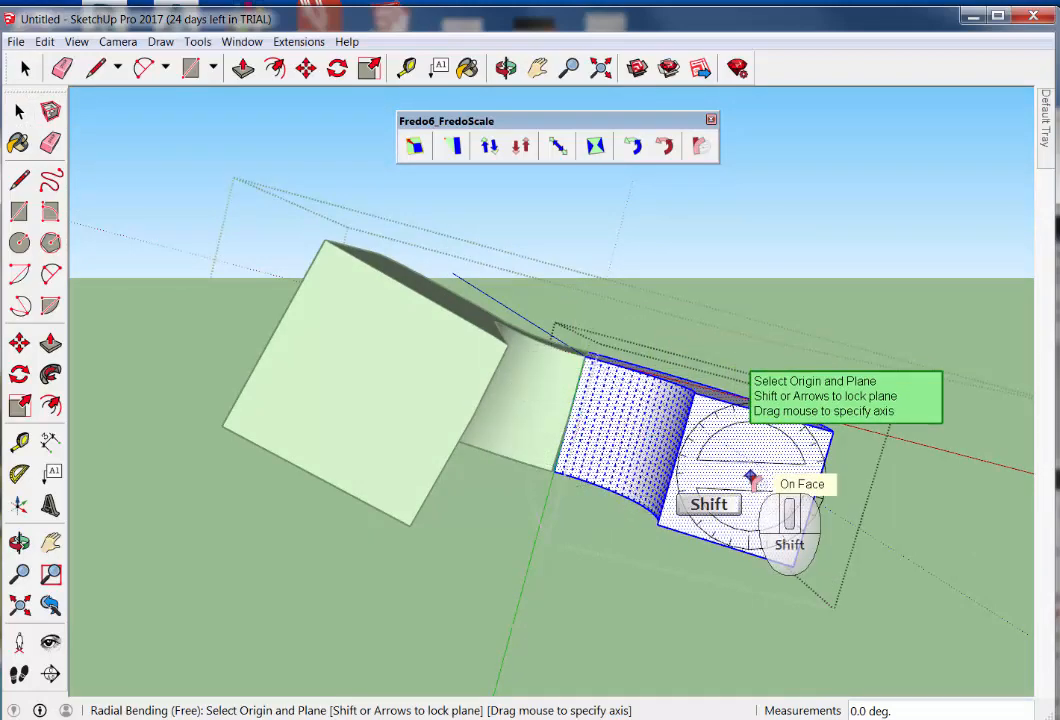
mouse_move(568, 418)
left_mouse_down()
mouse_move(693, 454)
mouse_move(684, 459)
left_mouse_up()
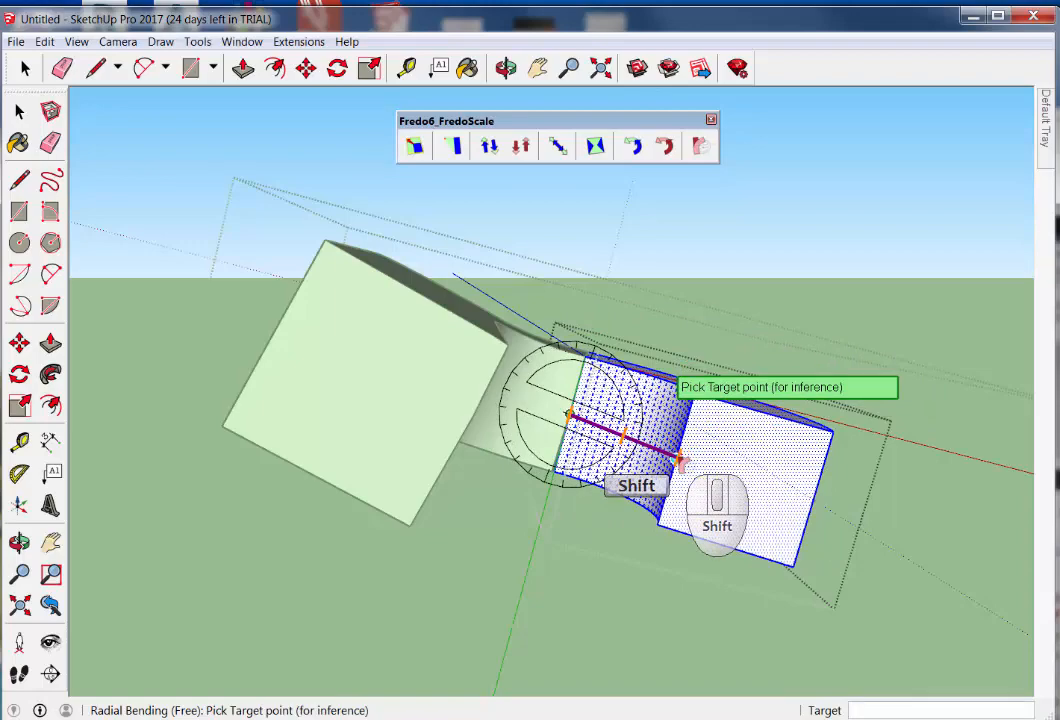
left_click(680, 460)
left_click(748, 514)
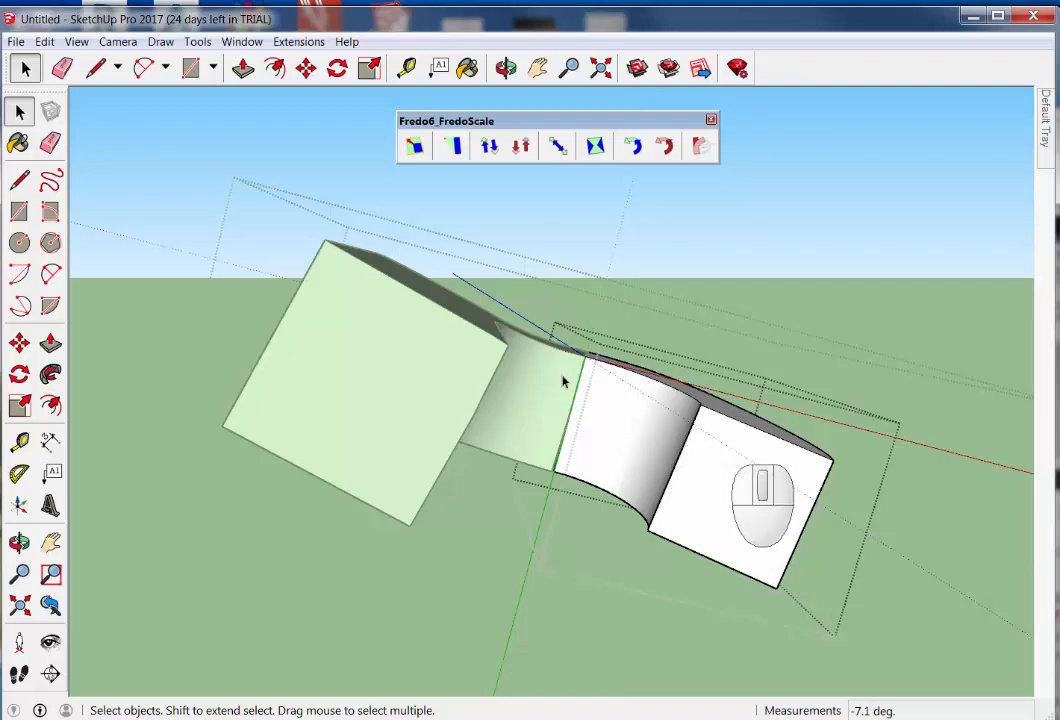
Select only the bent right segment's square end face and turn it into its own group
triple_click(748, 494)
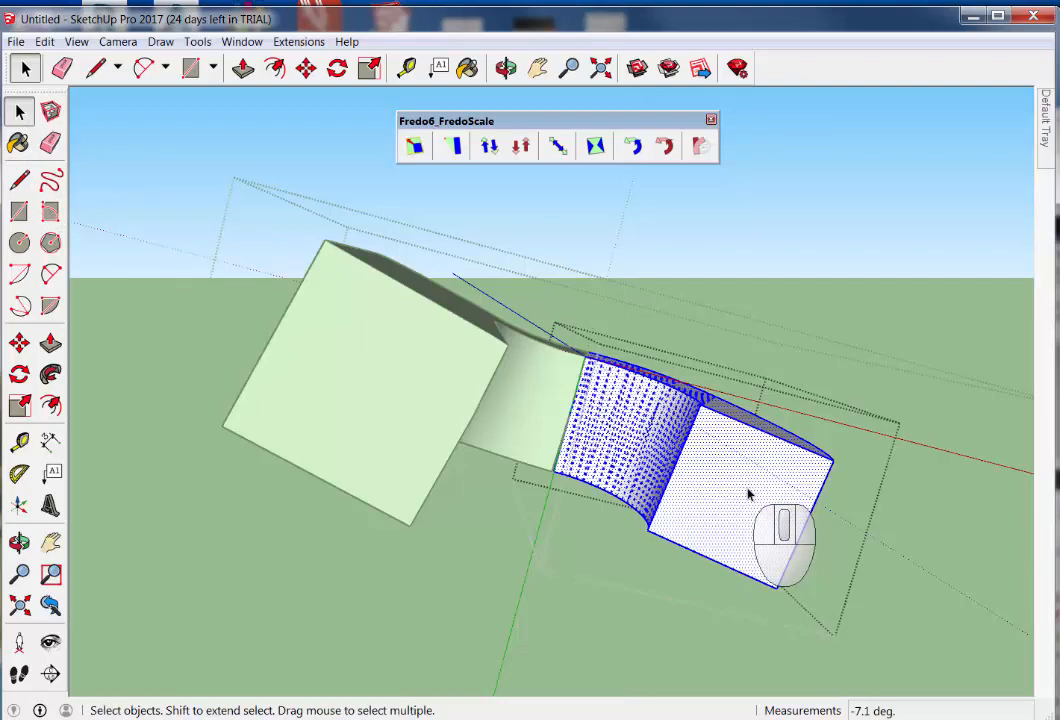
mouse_move(748, 494)
middle_mouse_down()
mouse_move(762, 505)
mouse_move(748, 493)
middle_mouse_up()
scroll(750, 496, "up", 3)
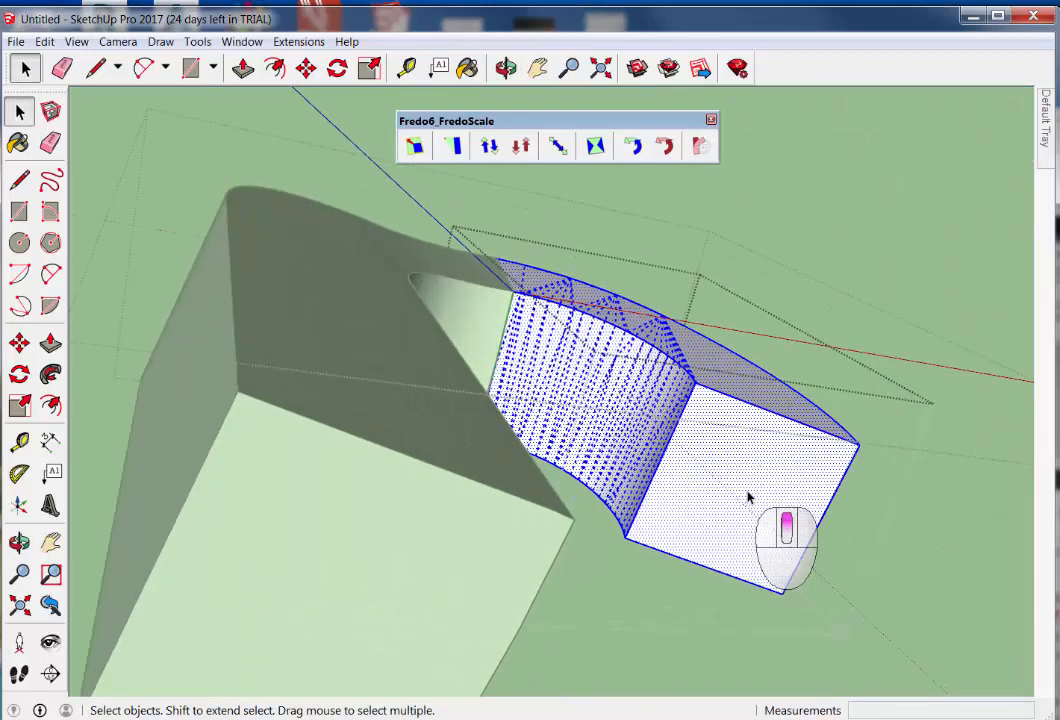
left_click(745, 493)
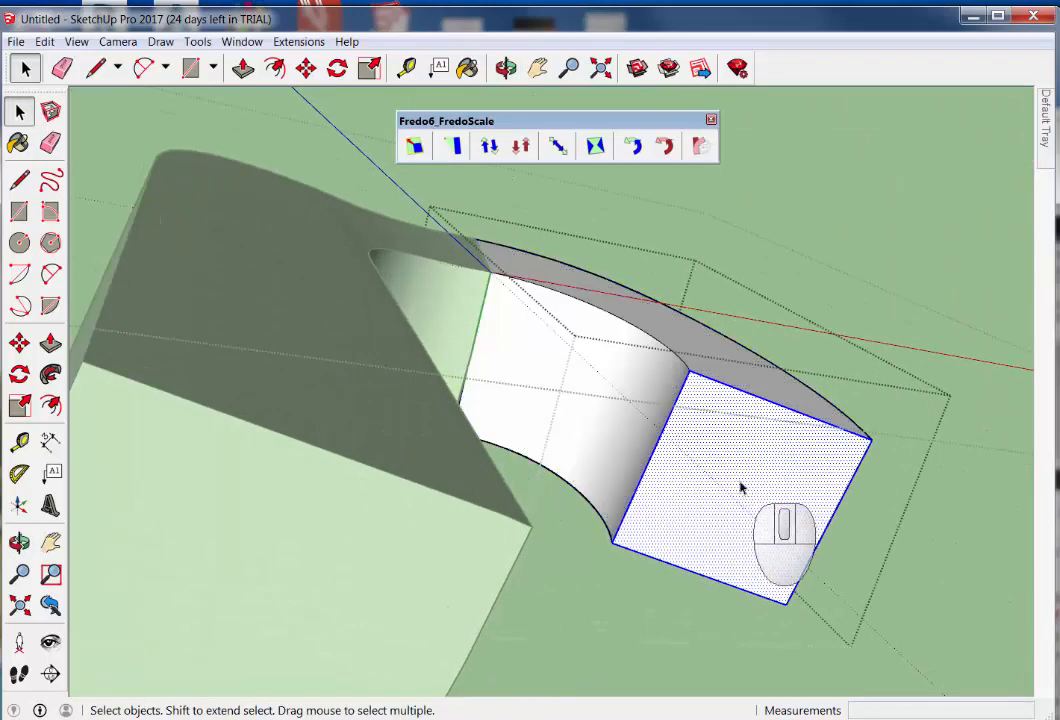
right_click(745, 487)
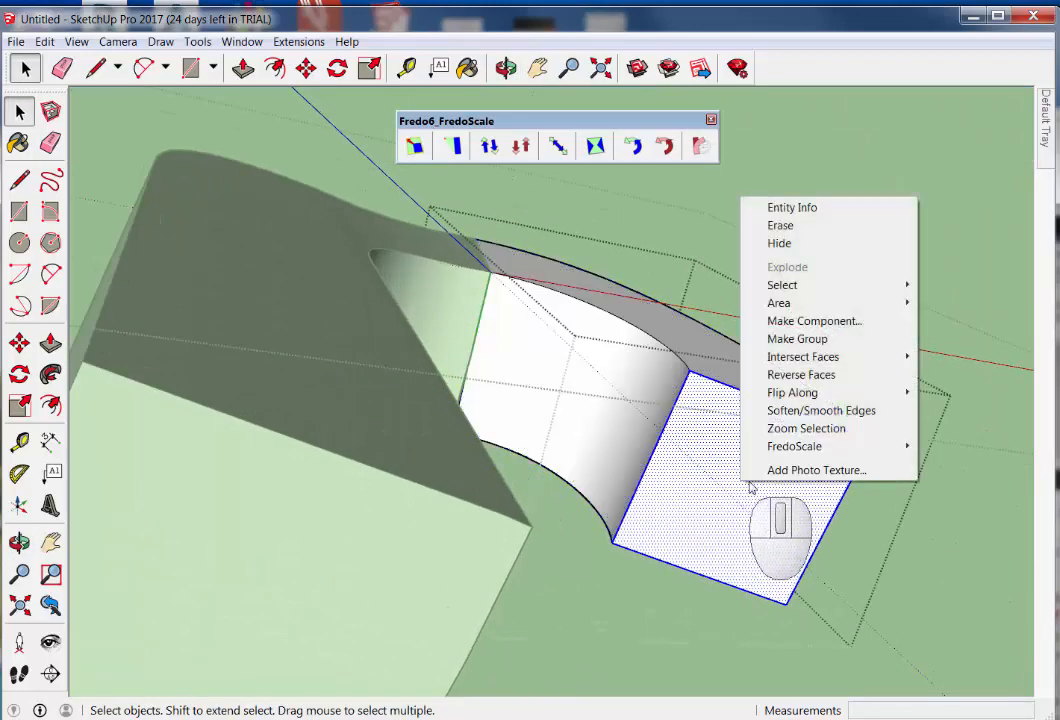
left_click(800, 339)
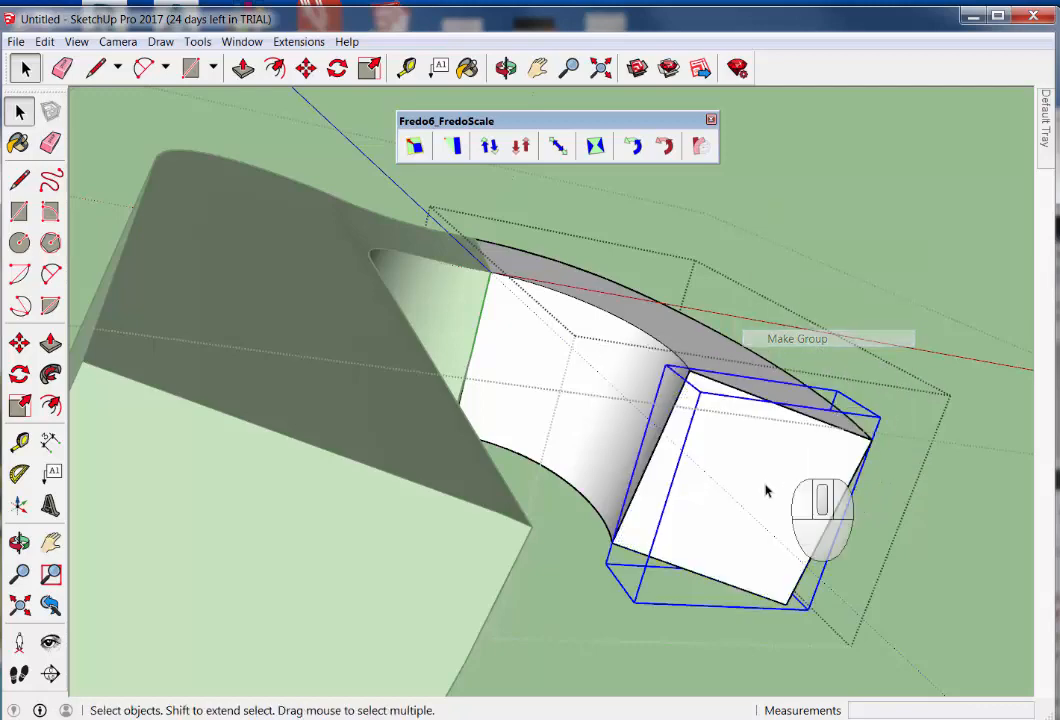
Open the end-face group and pull its face outward about 2' 9" with Push/Pull
double_click(762, 492)
left_click(761, 500)
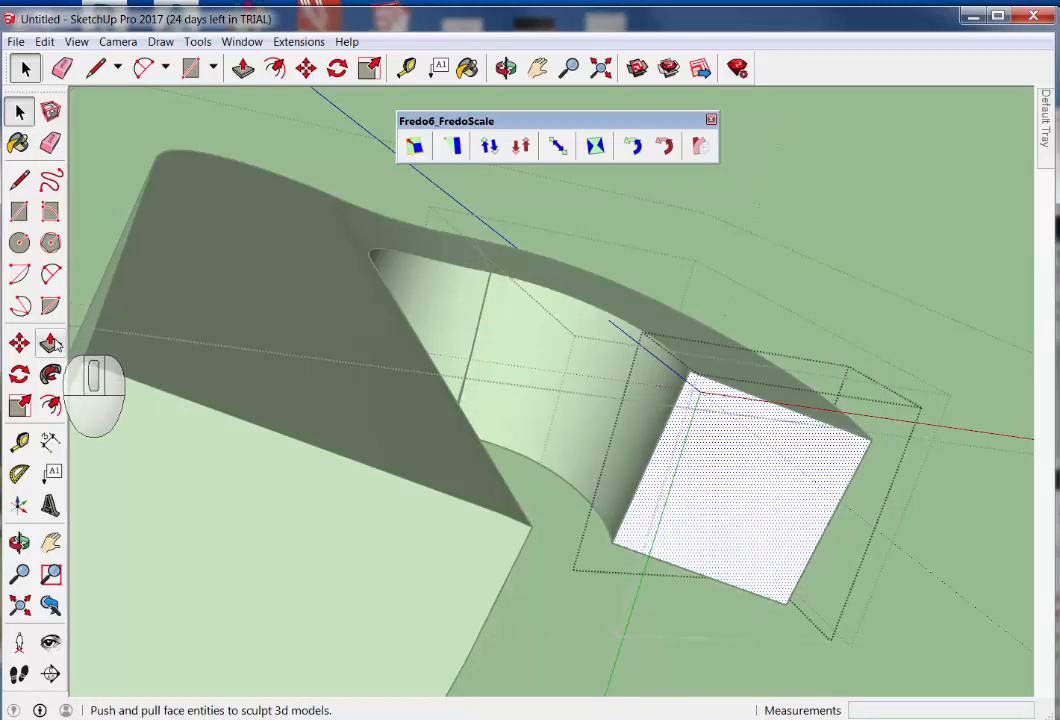
left_click(51, 343)
left_click(760, 538)
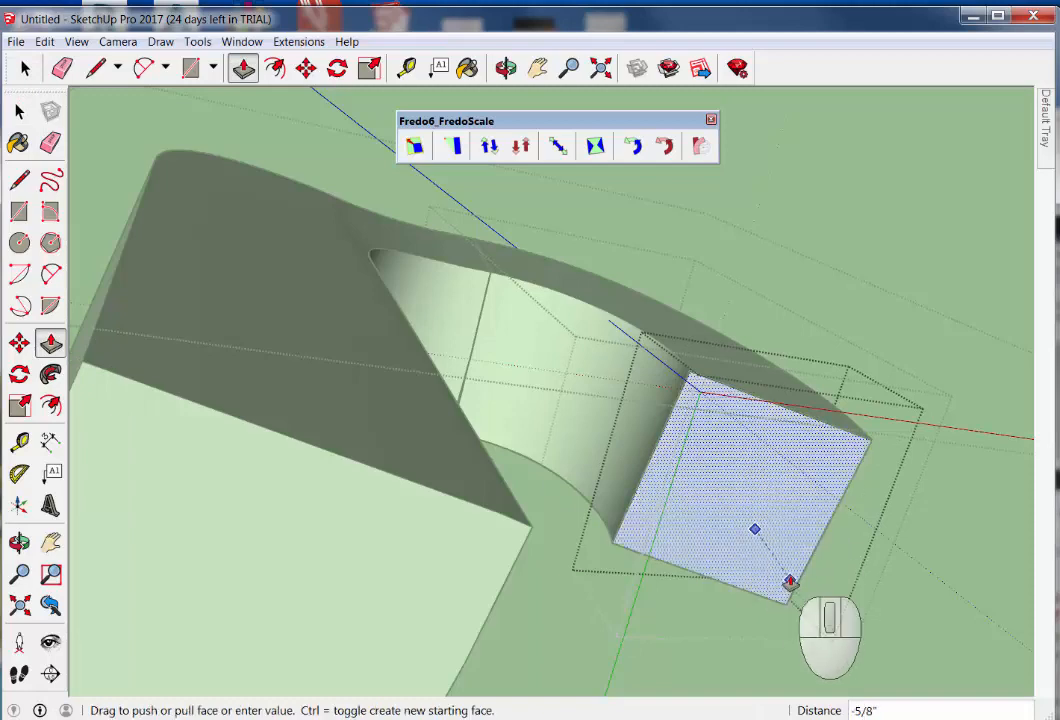
middle_click_drag(757, 528, 755, 500)
double_click(755, 504)
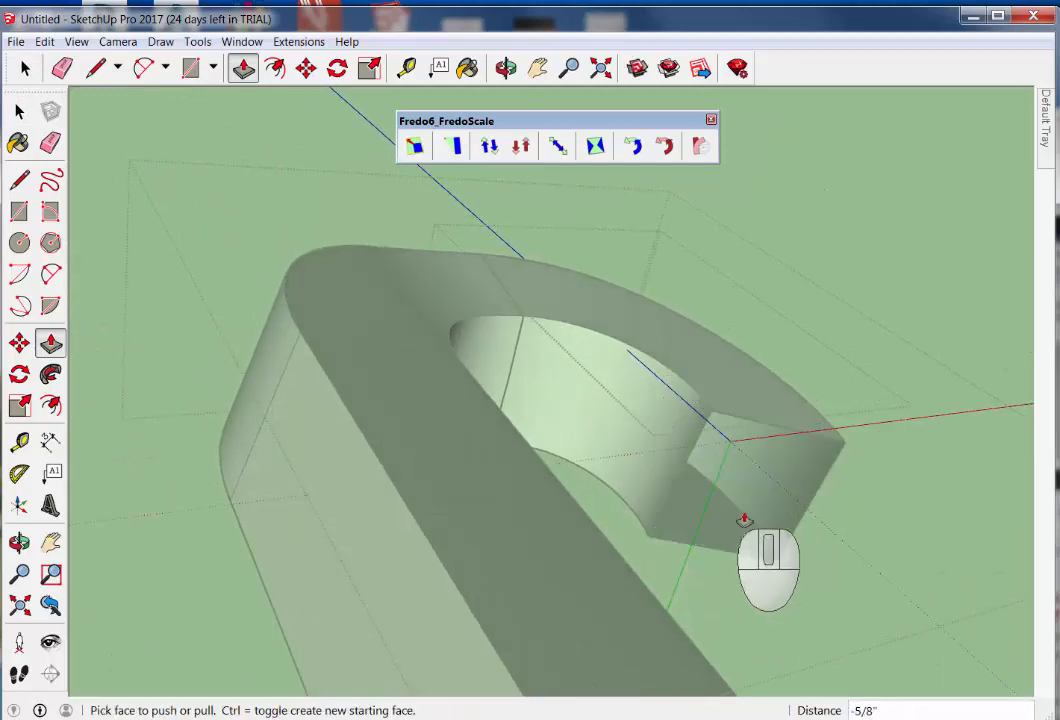
left_click(751, 523)
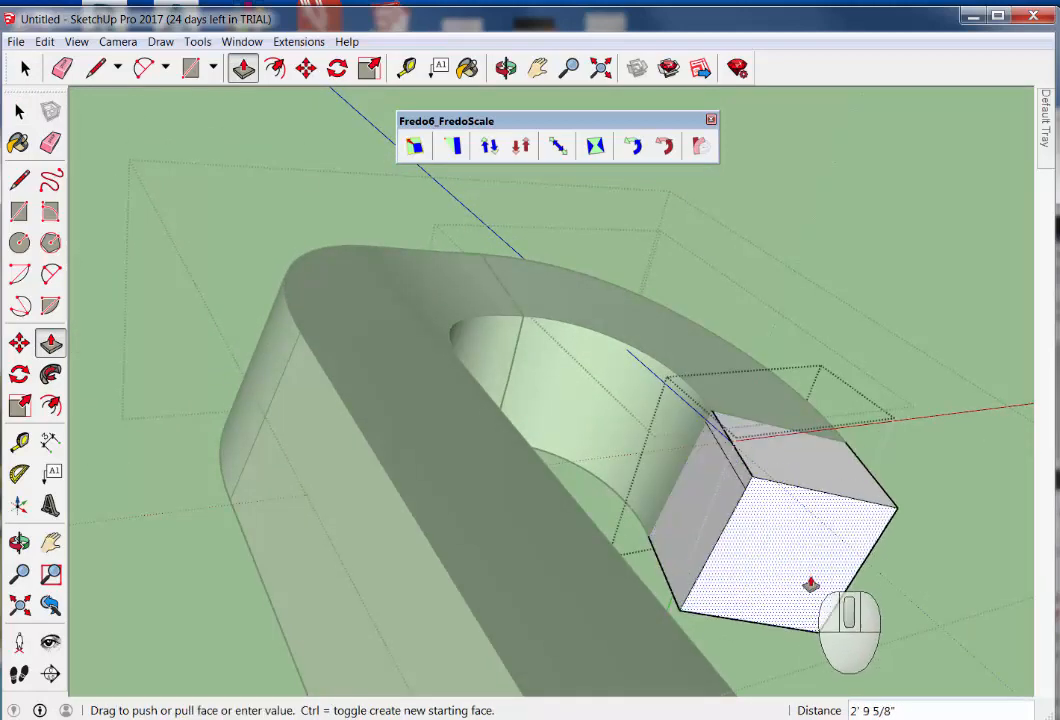
left_click(808, 582)
Inspect the extrusion's corner at the segment, then undo the face extension, its grouping and the right segment's radial bend
scroll(711, 408, "up", 3)
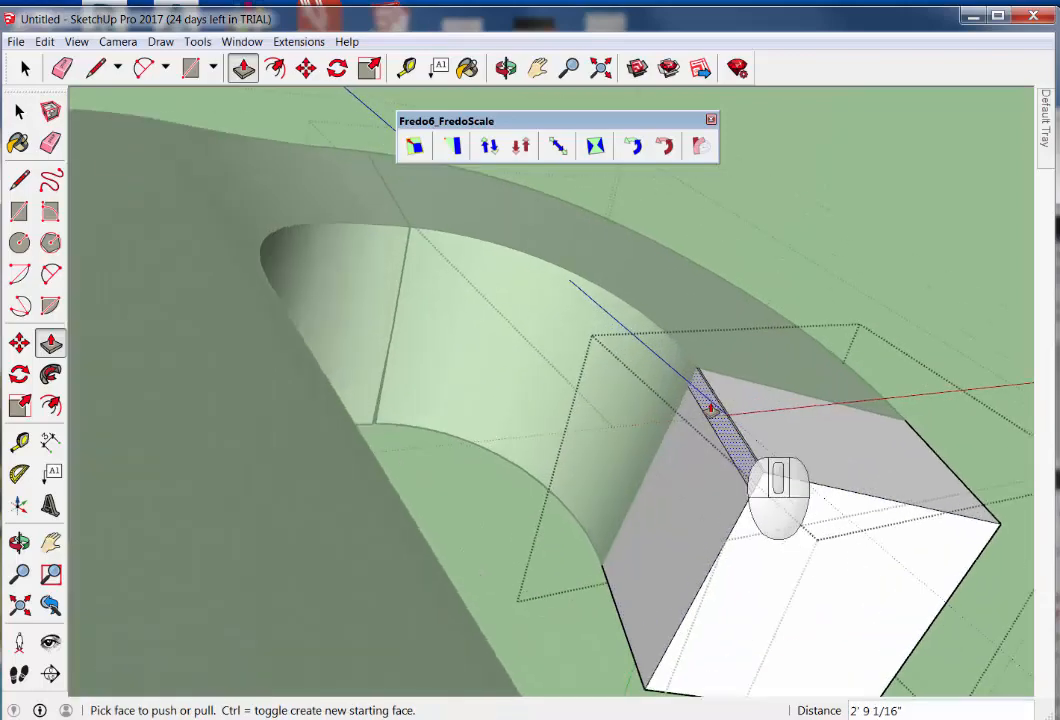
middle_click_drag(769, 480, 745, 485)
scroll(376, 464, "down", 2)
middle_click_drag(357, 466, 685, 475, "shift")
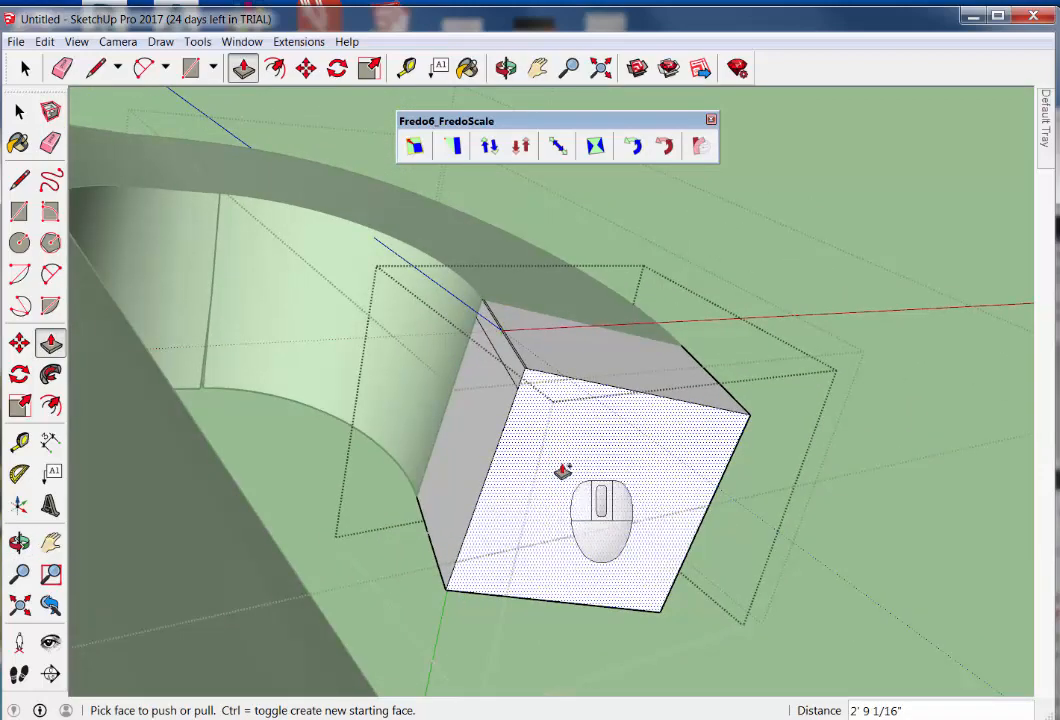
middle_click_drag(660, 467, 591, 497, "shift")
middle_click_drag(774, 485, 970, 493, "shift")
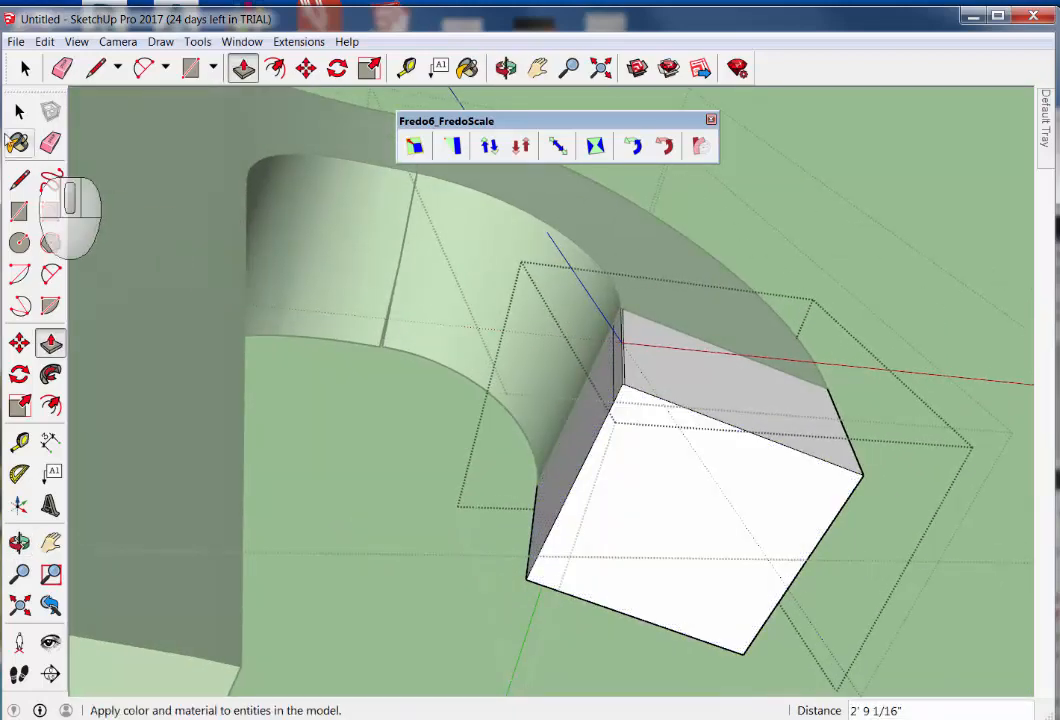
left_click(19, 111)
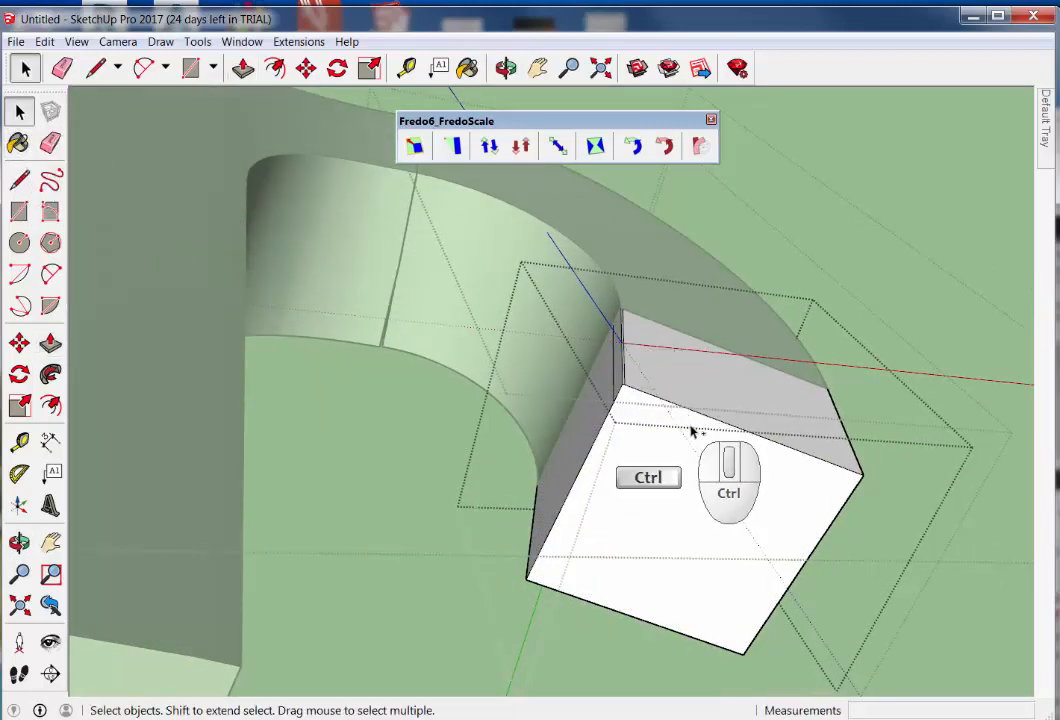
key("ctrl+z")
key("ctrl+z")
key("ctrl+z")
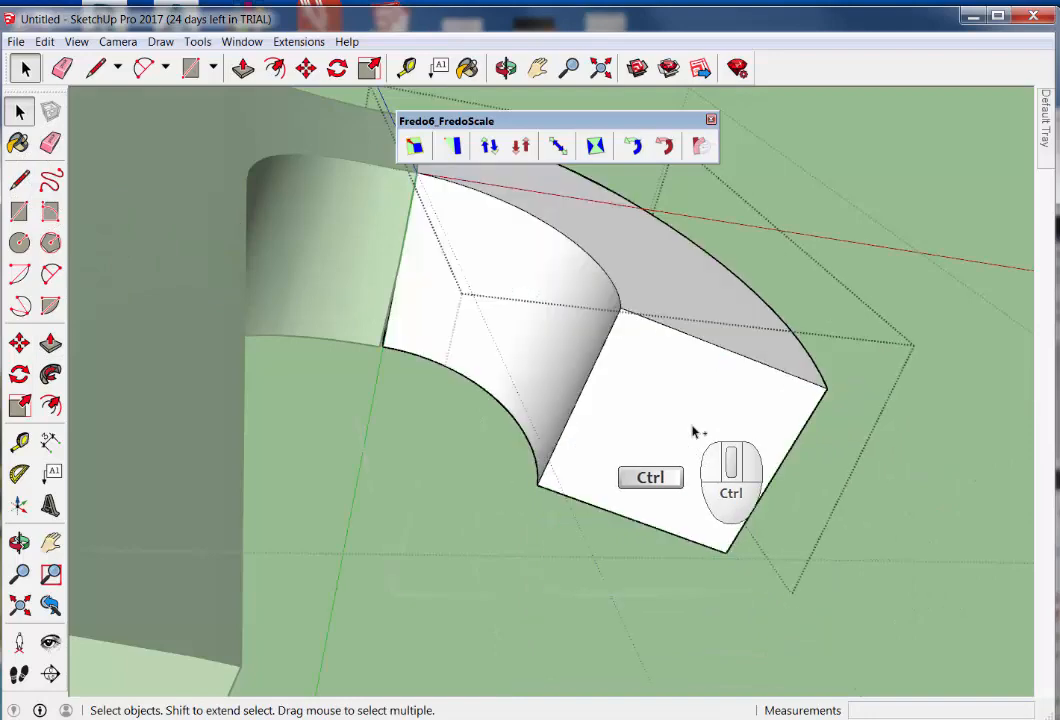
key("ctrl+z")
Make a group from the unbent right segment's square end face
left_click(692, 423)
middle_click_drag(693, 421, 788, 447)
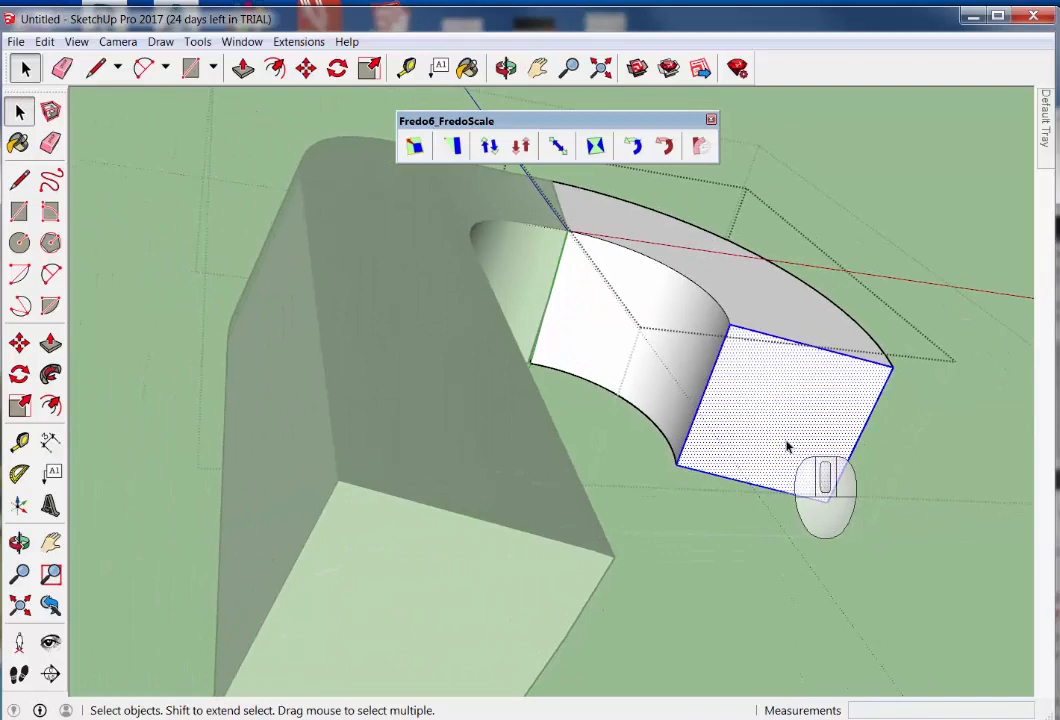
left_click(768, 436)
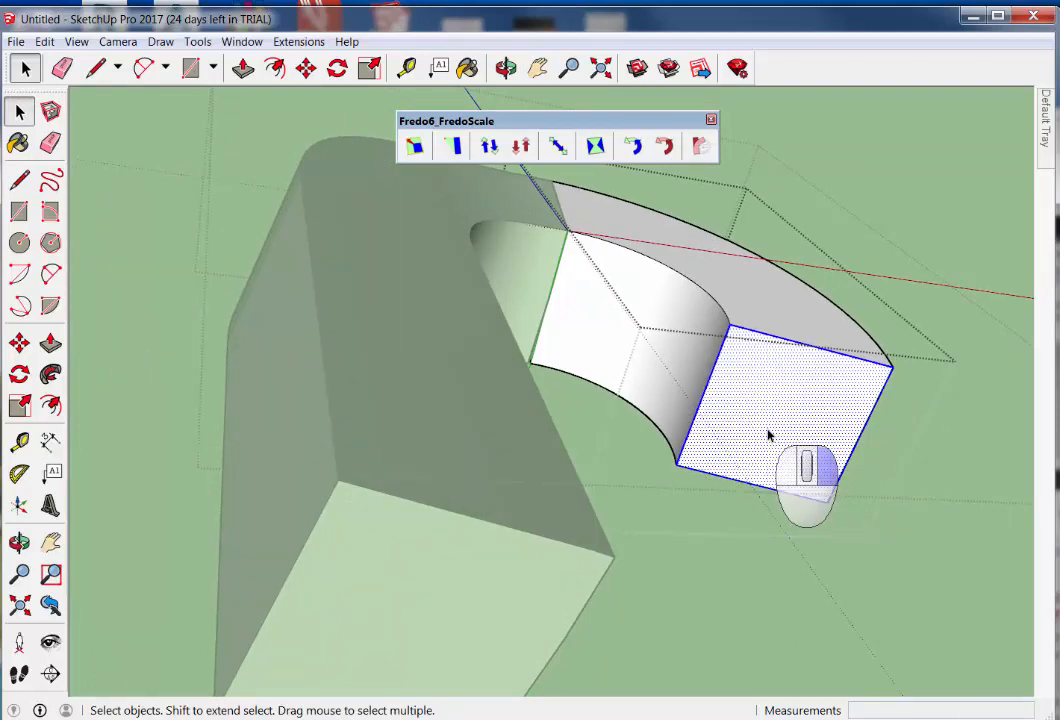
right_click(768, 435)
left_click(825, 572)
Open the new end-face group and pull its face outward 6' with Push/Pull
double_click(788, 414)
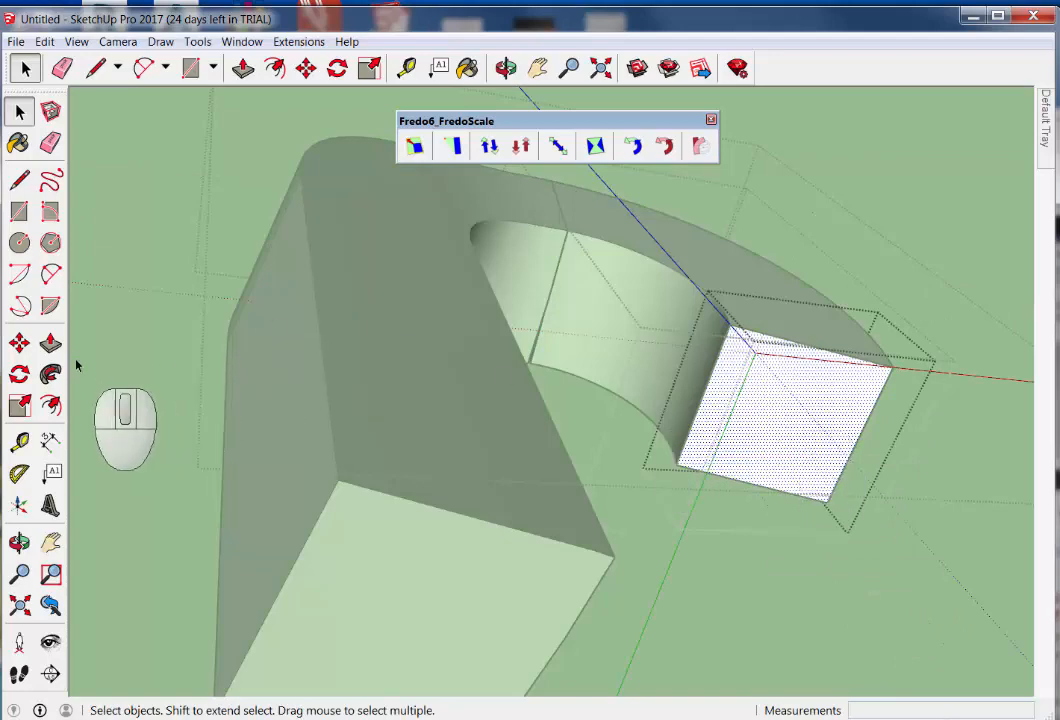
left_click(50, 343)
left_click(745, 416)
middle_click_drag(764, 462, 767, 460)
key("Return")
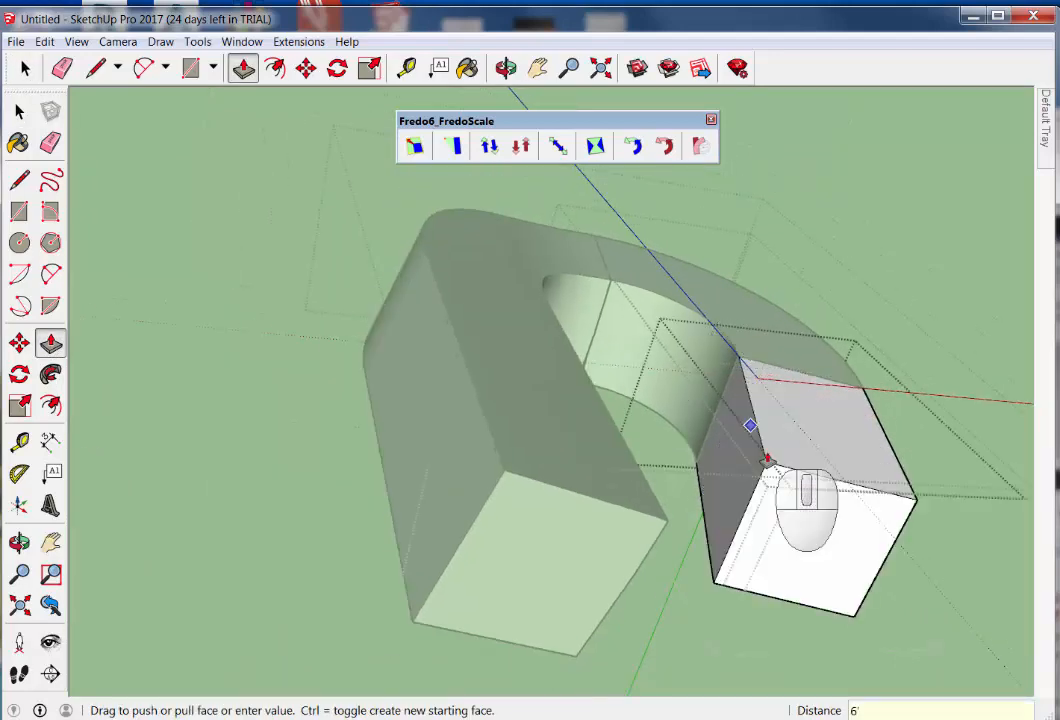
left_click(19, 111)
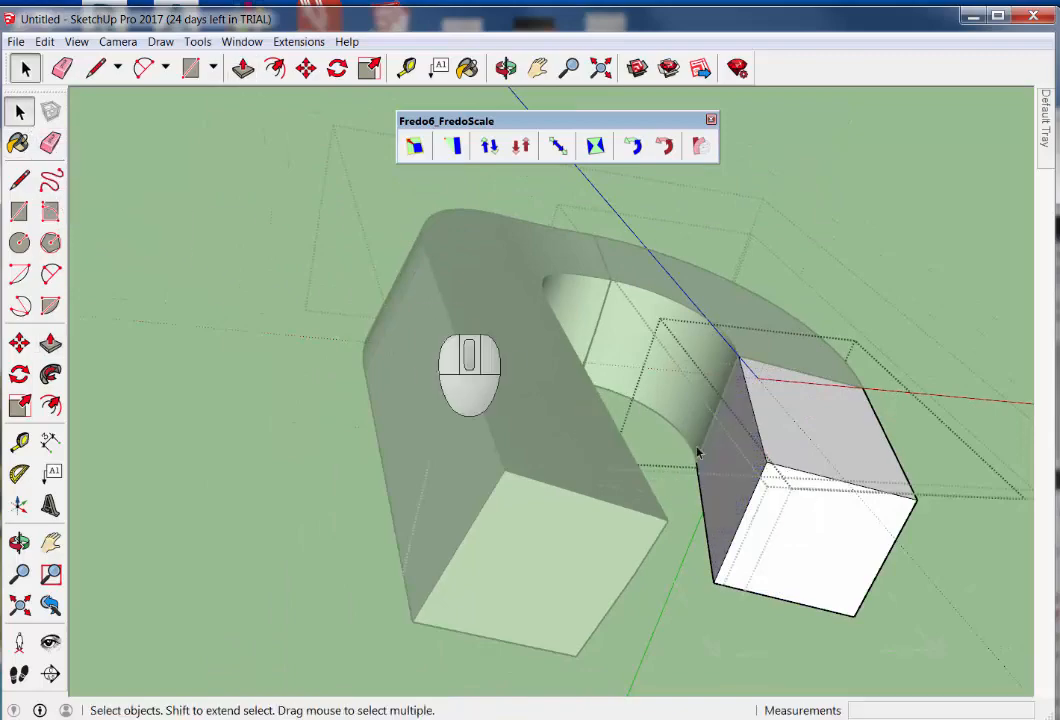
Radially bend the whole 6' end block 160° with FredoScale, starting from the middle of its upper joint edge and running along its length
triple_click(770, 475)
middle_click_drag(762, 490, 623, 484)
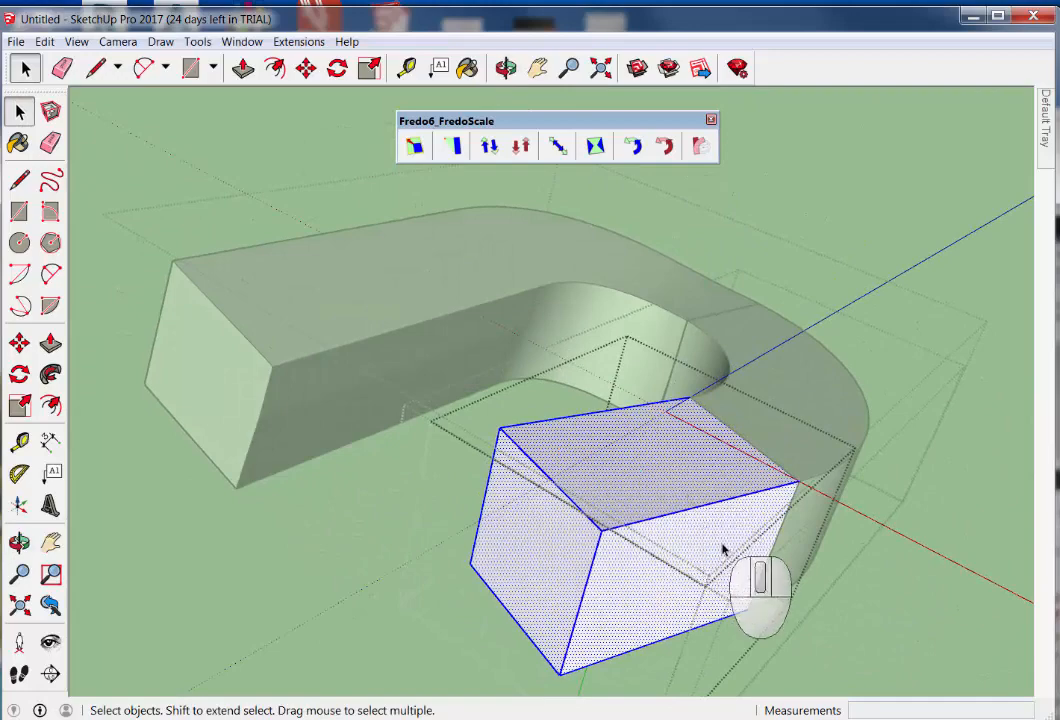
middle_click_drag(723, 558, 658, 532)
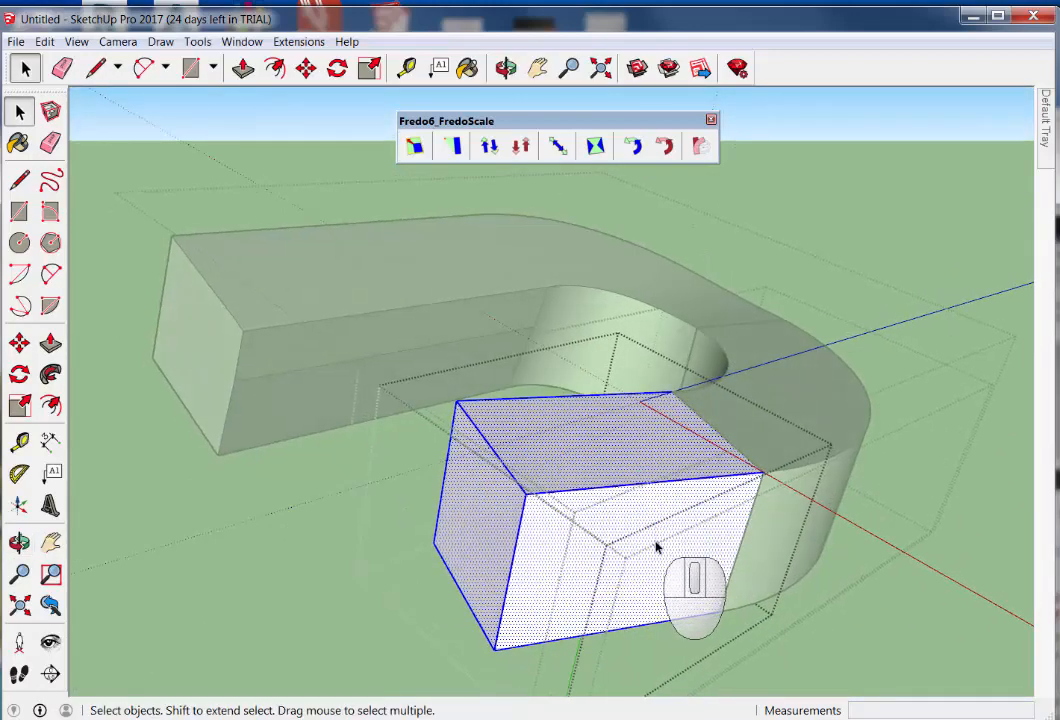
middle_click_drag(530, 467, 767, 462)
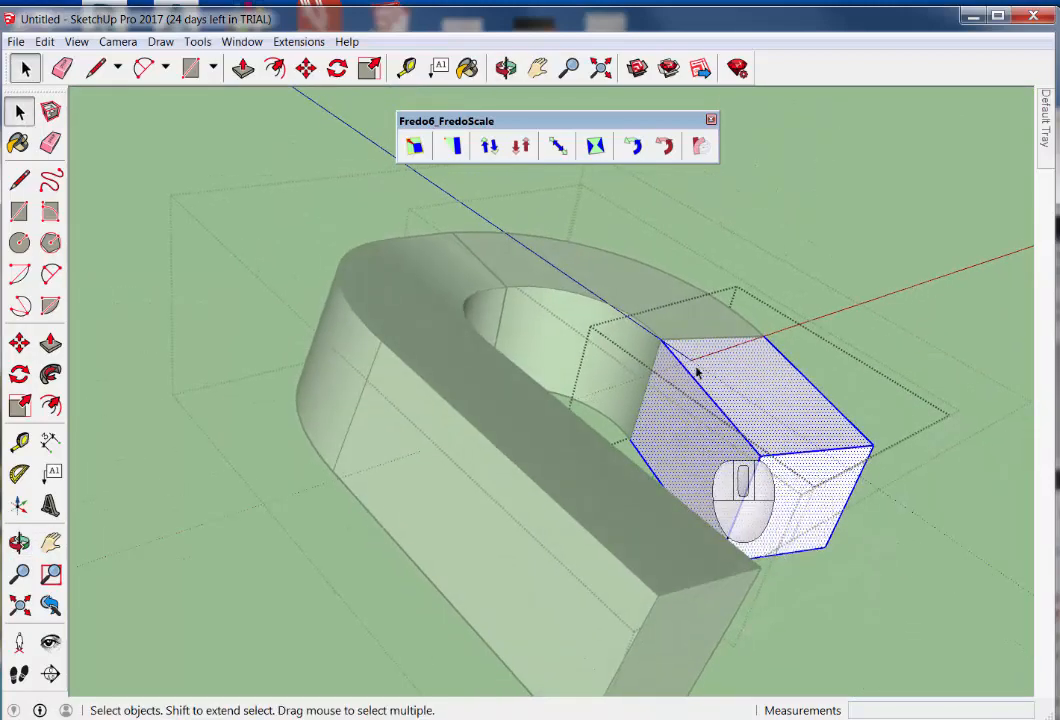
left_click(697, 146)
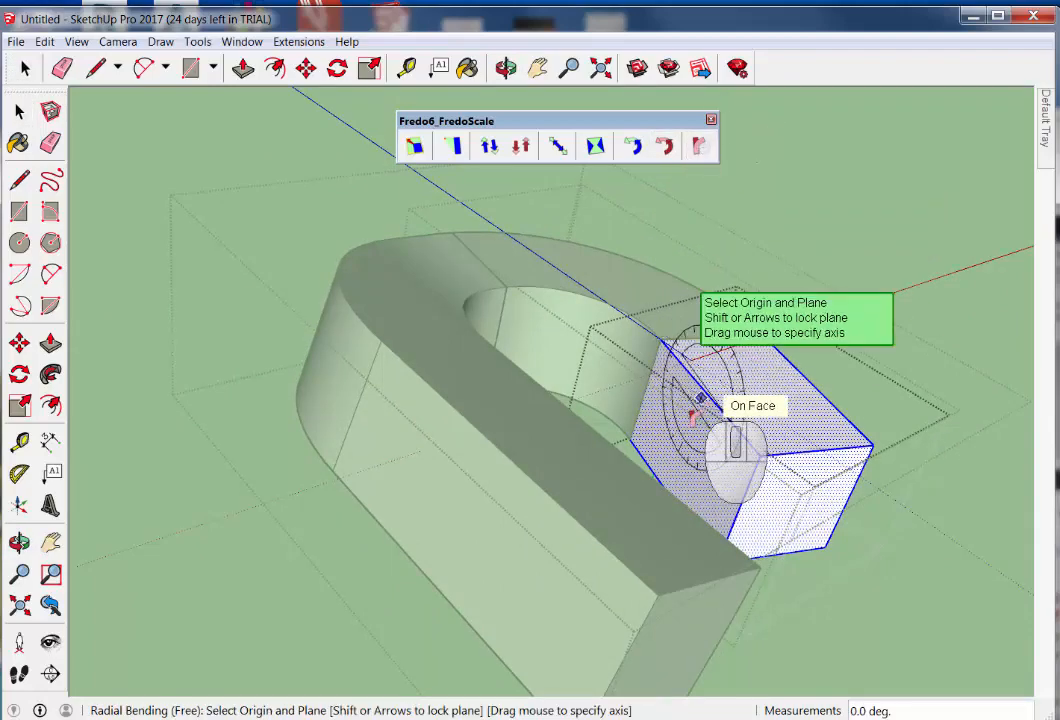
scroll(676, 437, "up", 2)
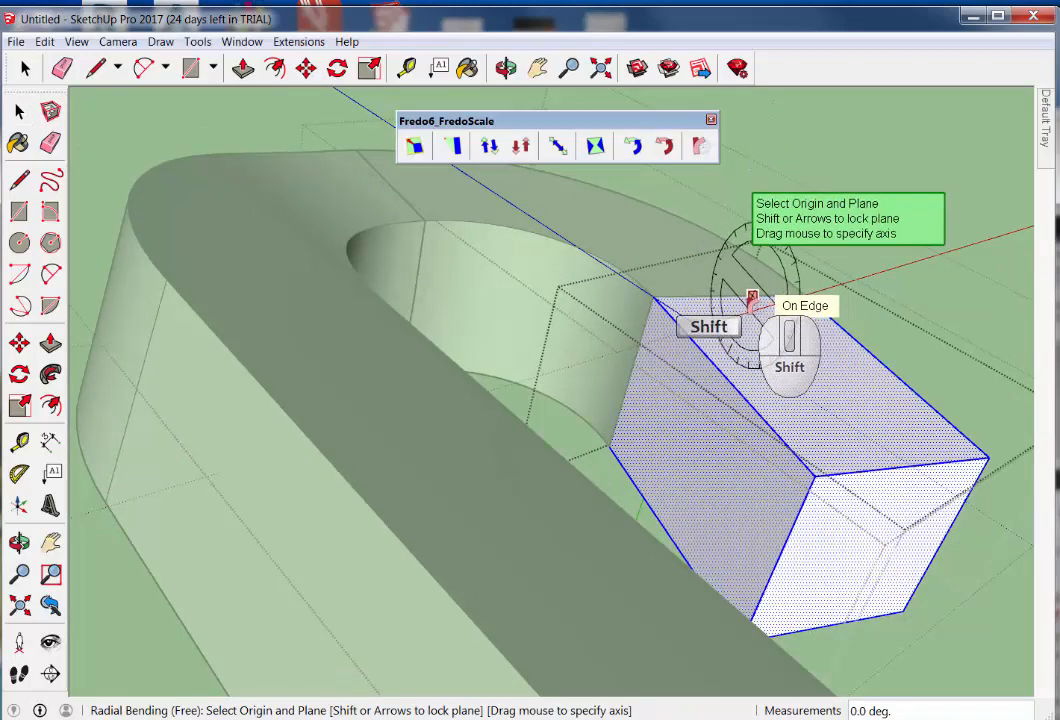
left_click(733, 297, "shift")
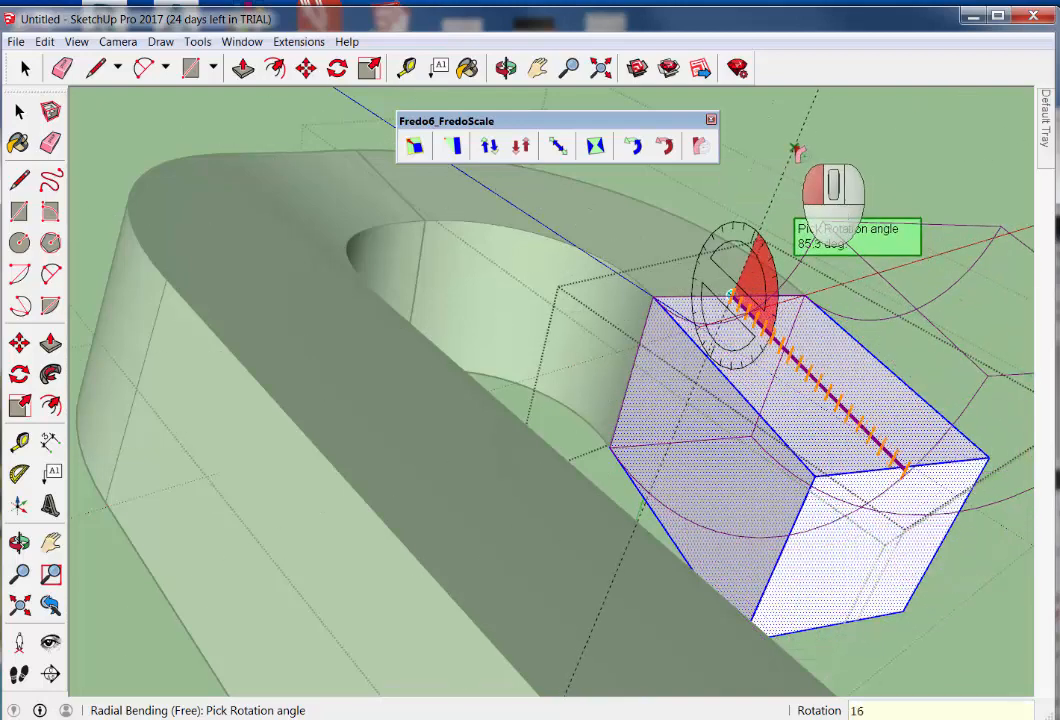
key("Return")
key("space")
scroll(805, 356, "down", 5)
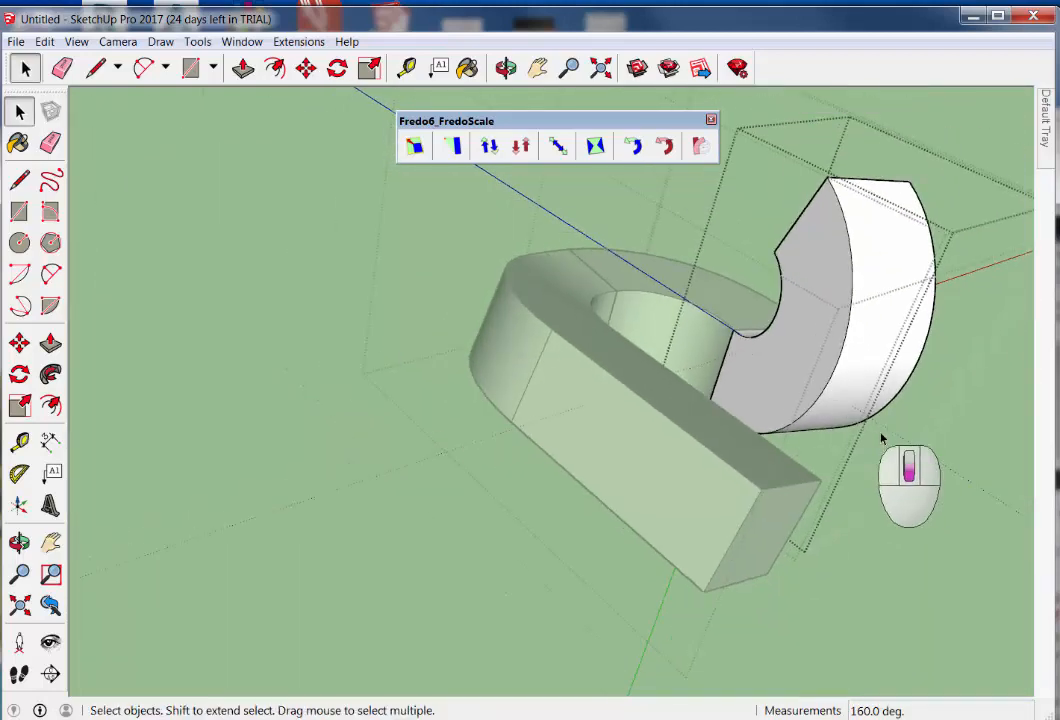
Trace edges between corners of the bent block's open end with the Line tool to close it with a face
middle_click_drag(881, 436, 634, 585)
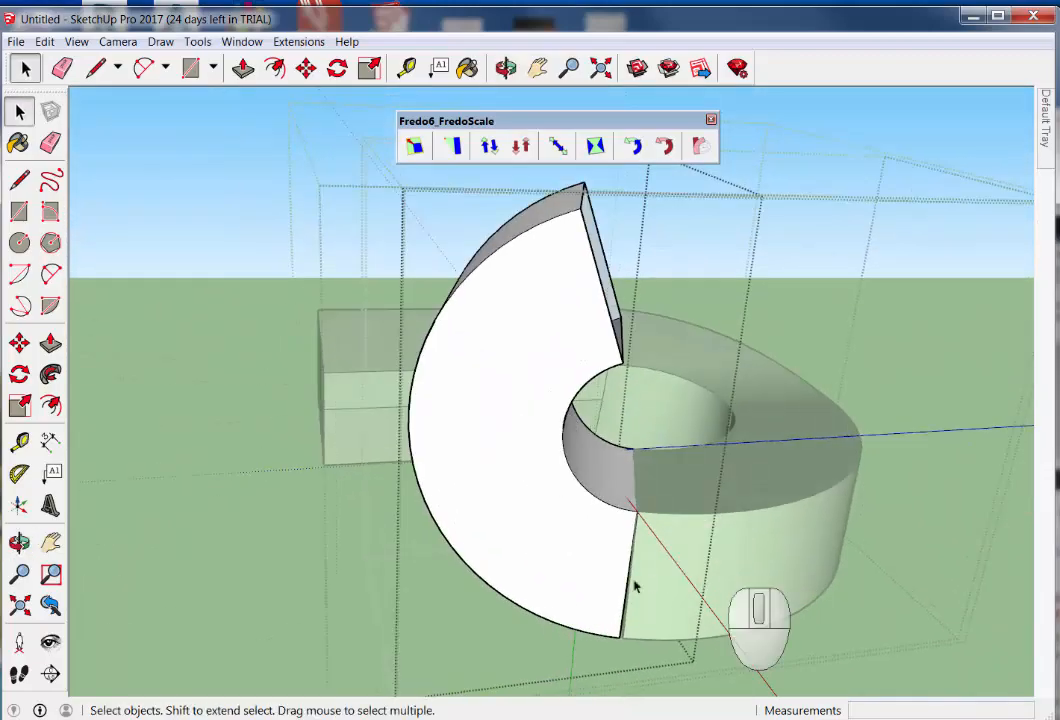
scroll(627, 650, "up", 4)
scroll(800, 487, "down", 2)
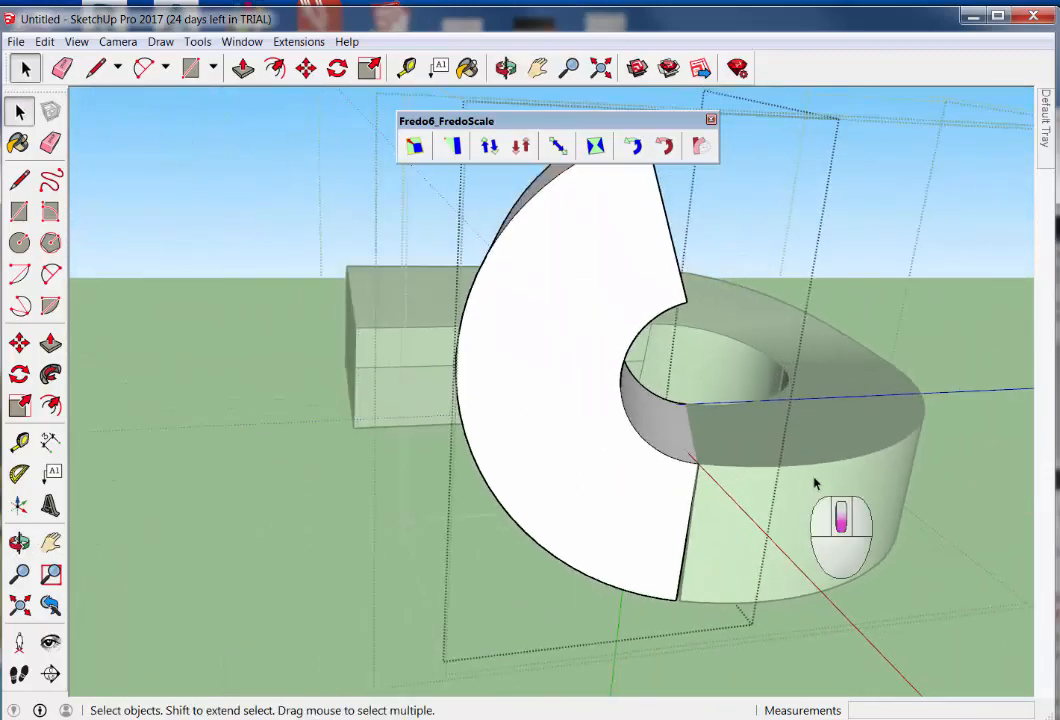
middle_click_drag(823, 485, 560, 512)
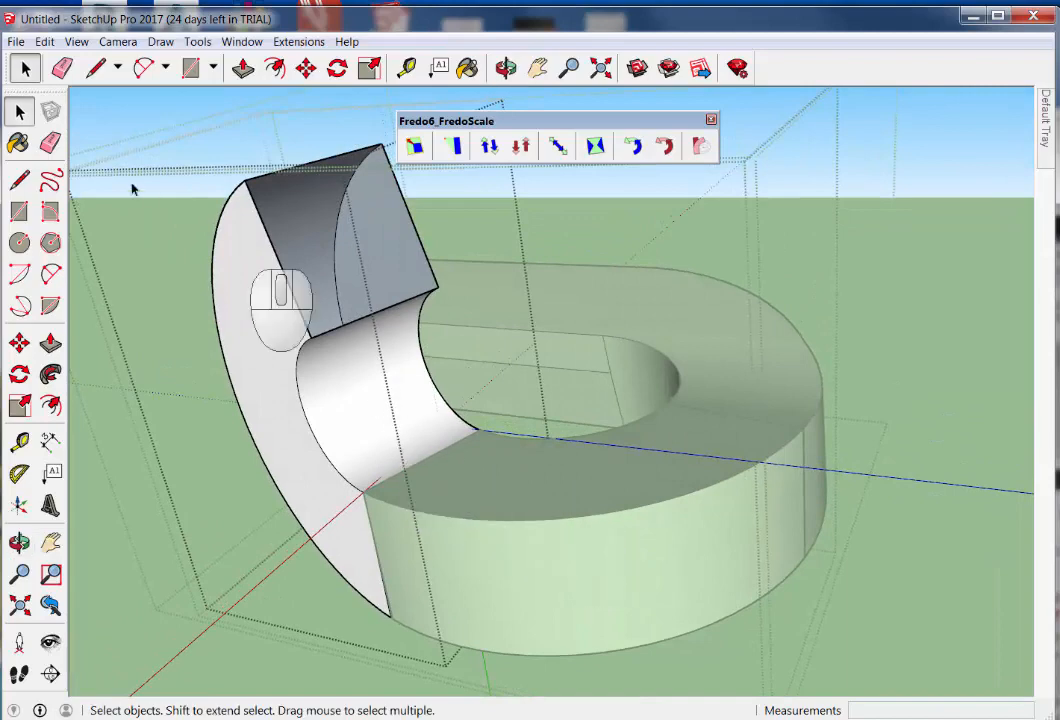
left_click(19, 180)
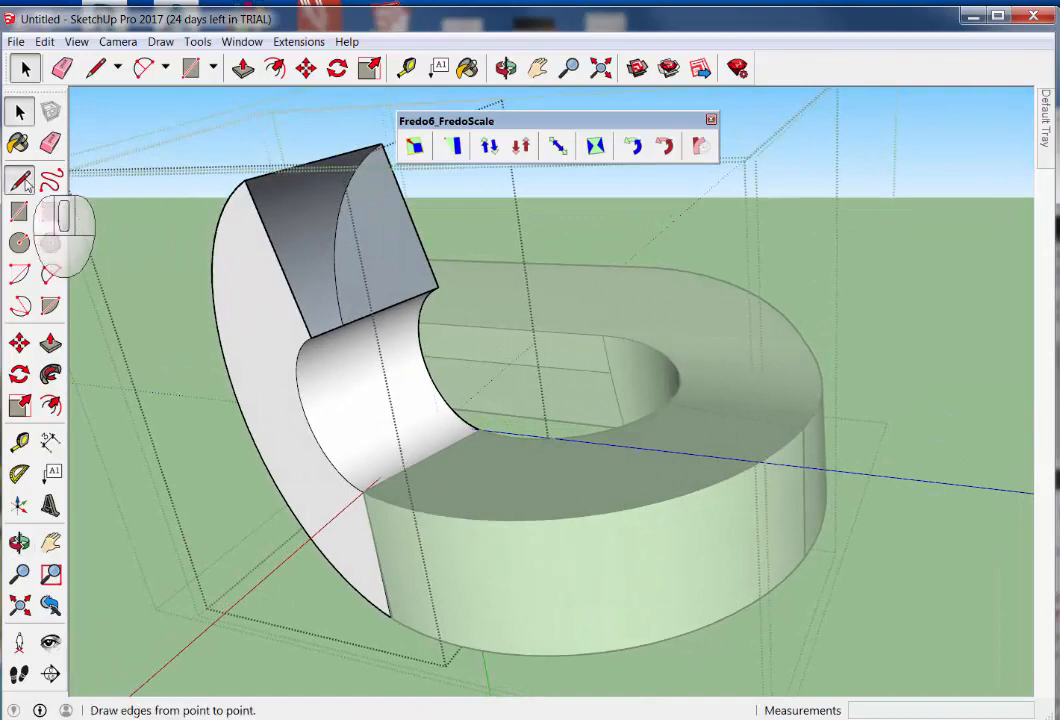
left_click(245, 180)
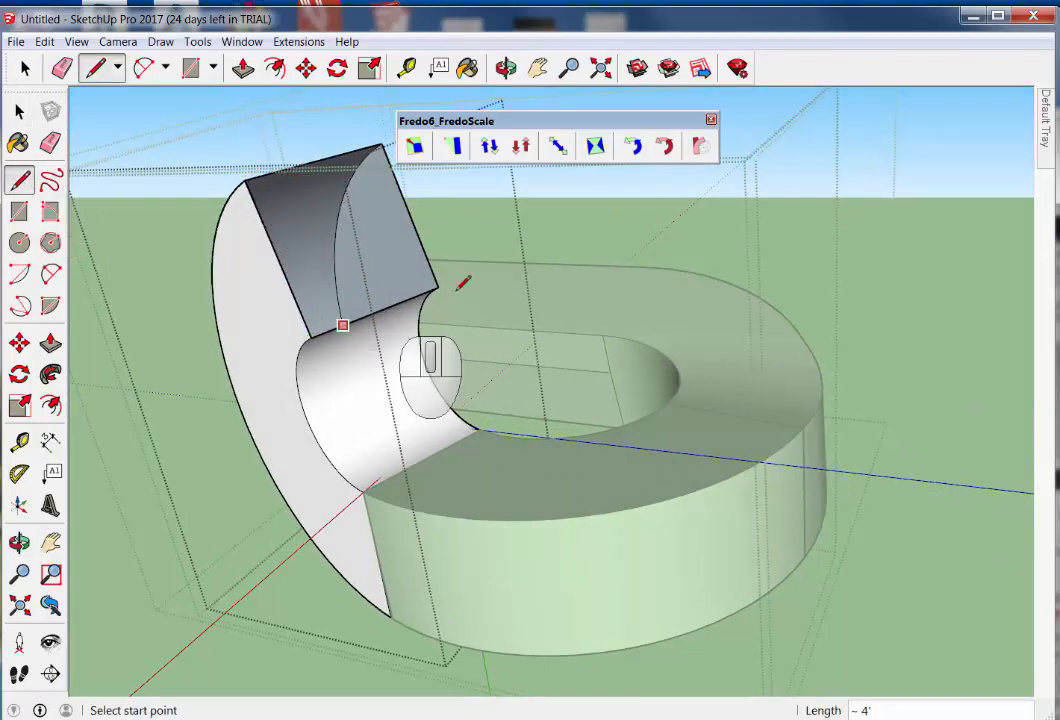
middle_click_drag(352, 281, 460, 258)
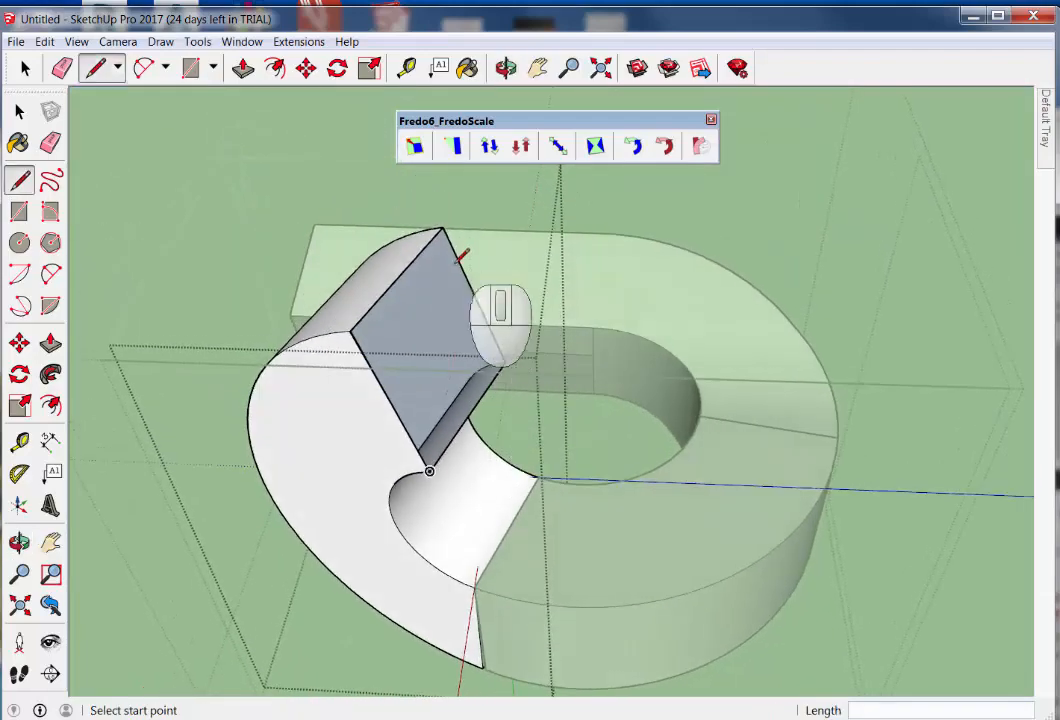
left_click(442, 227)
left_click(505, 361)
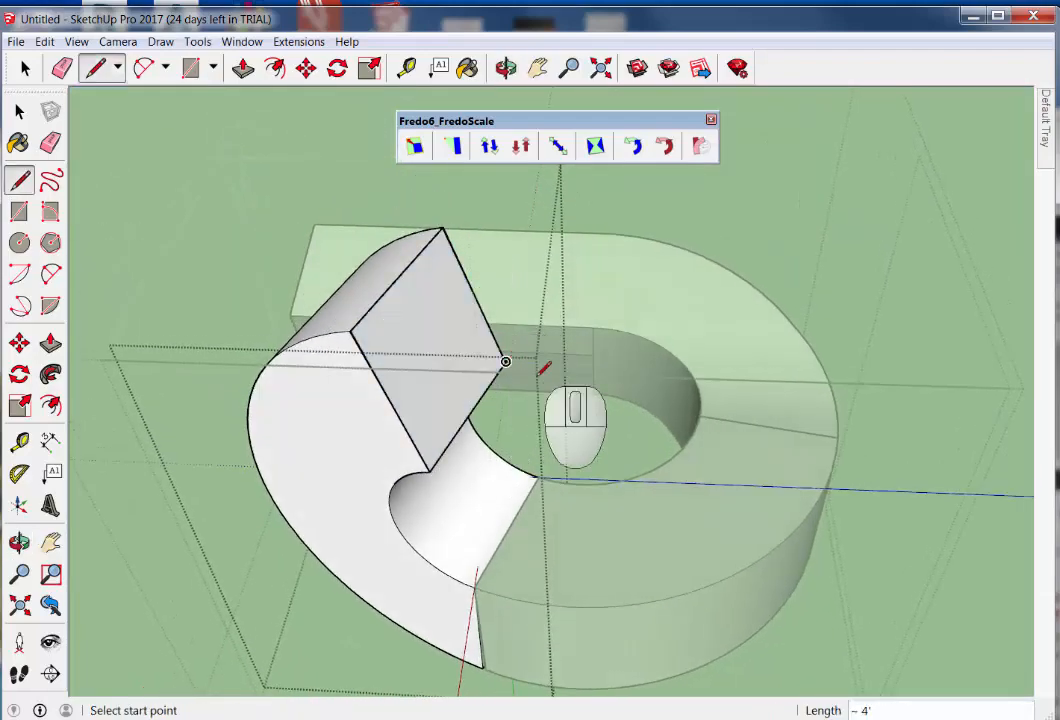
Try to pull the bent block's new end face outward with Push/Pull, using the option that creates a new starting face
left_click(19, 111)
left_click(455, 340)
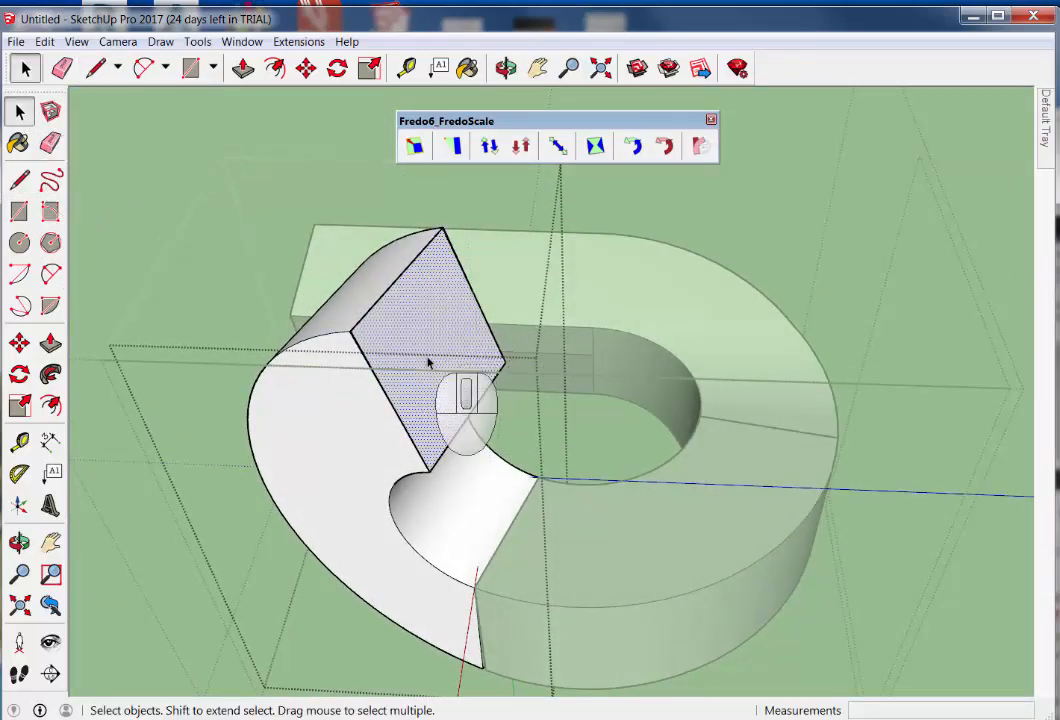
middle_click_drag(430, 344, 452, 358)
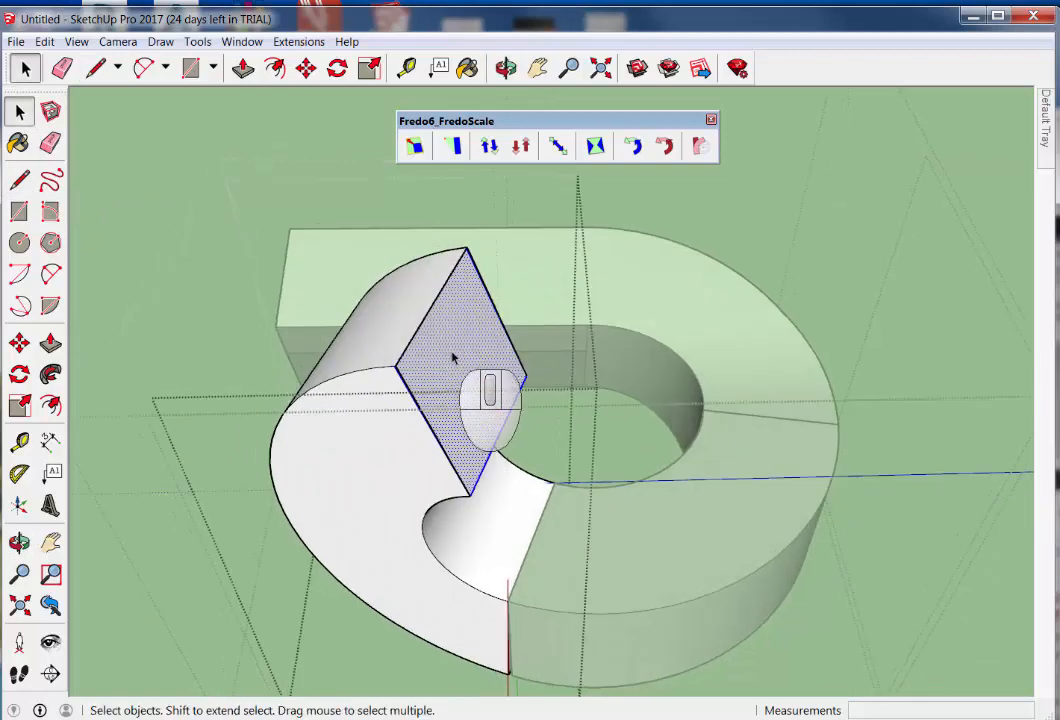
left_click(50, 343)
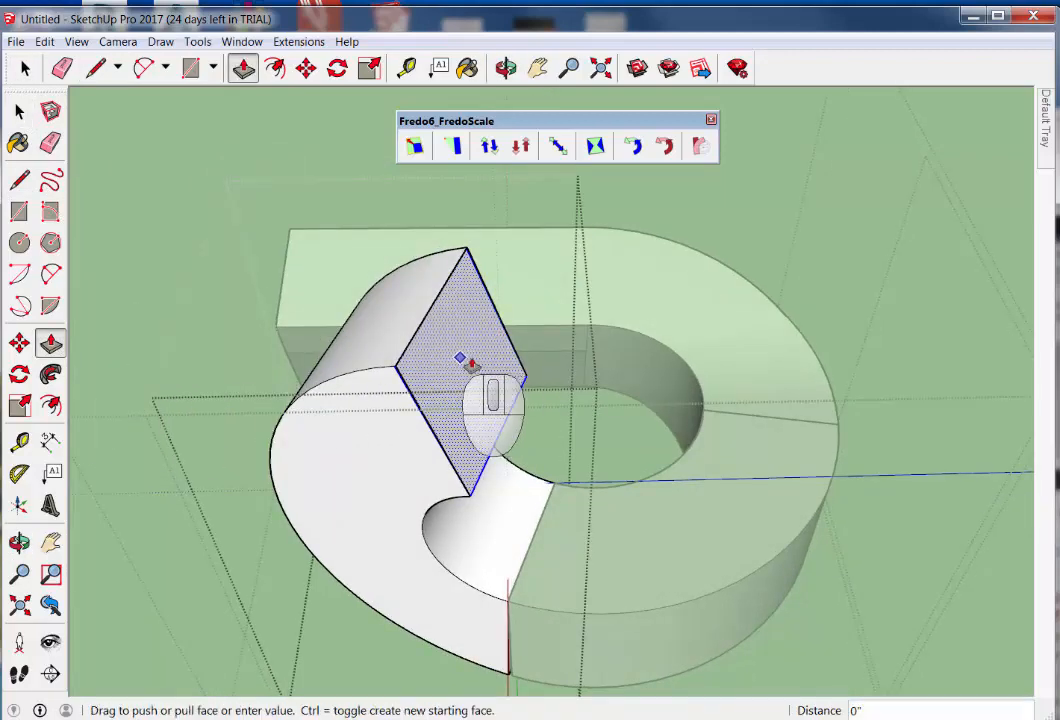
scroll(549, 355, "down", 2)
left_click(497, 347)
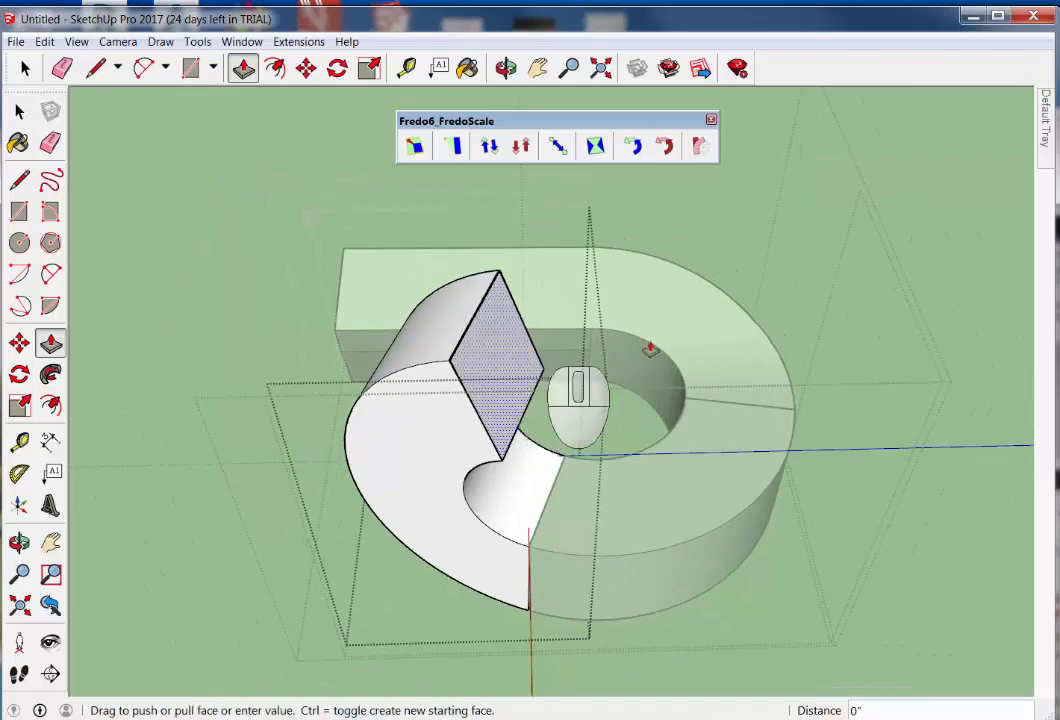
left_click(503, 337)
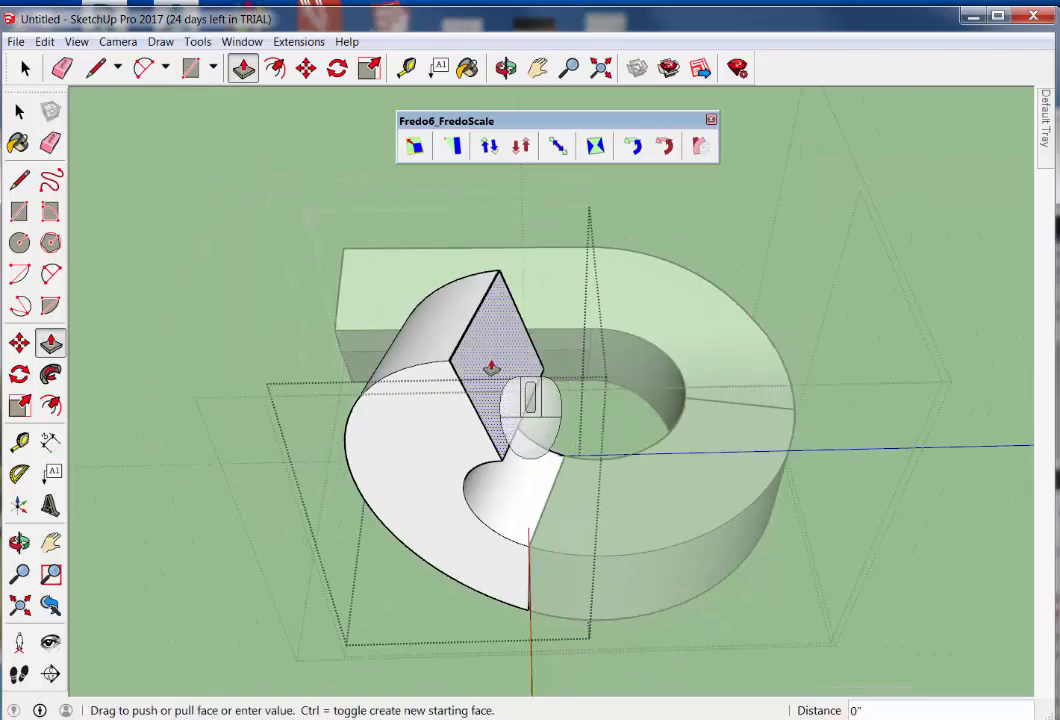
middle_click_drag(491, 368, 444, 370)
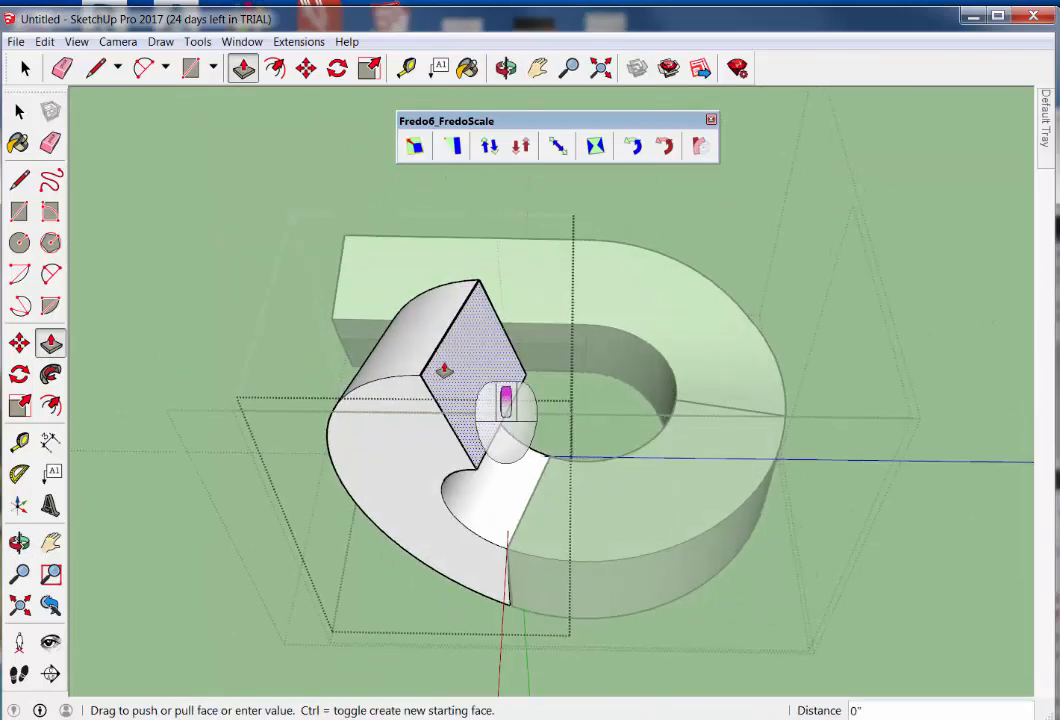
scroll(444, 370, "up", 6)
key("ctrl")
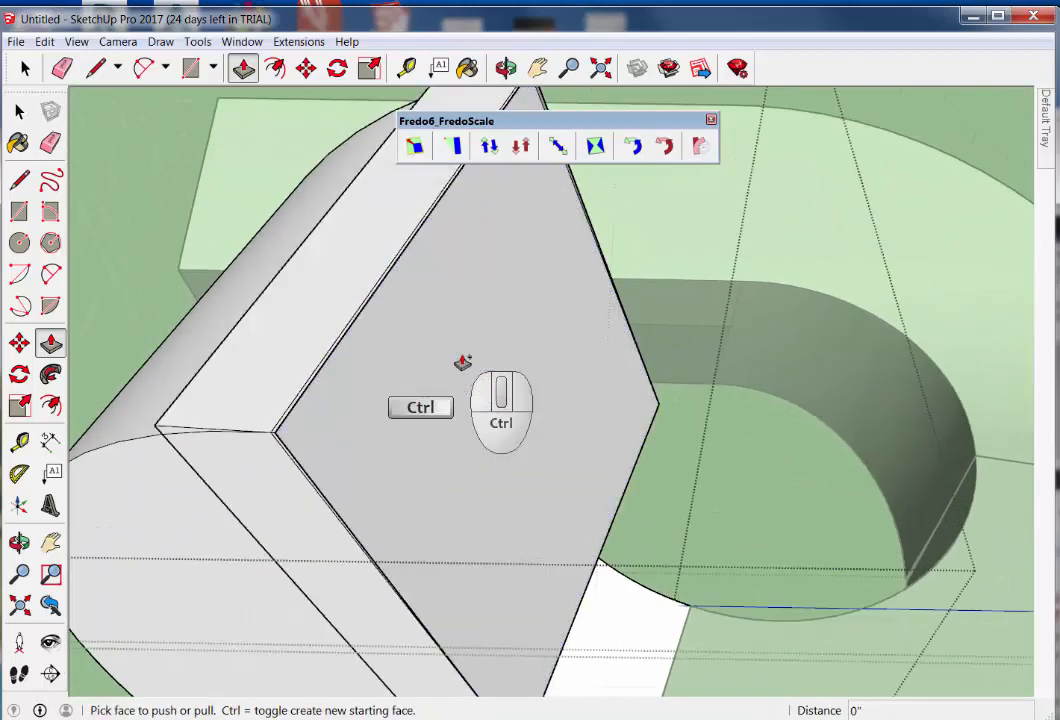
Undo the end-face extension and the face that closed the bent block's open end
key("ctrl+z")
key("ctrl+z")
key("ctrl+z")
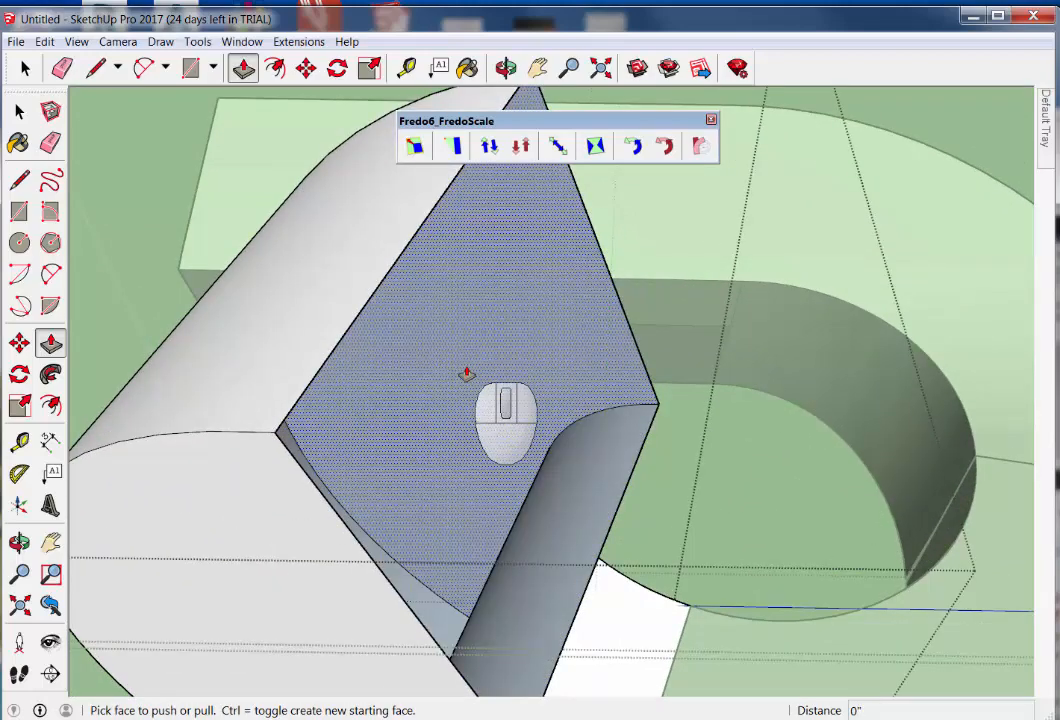
Retrace edges of the open end with the Line tool, then undo the 160° bend, the 6' extension and the end-face grouping
scroll(466, 371, "down", 5)
middle_click_drag(520, 442, 557, 482)
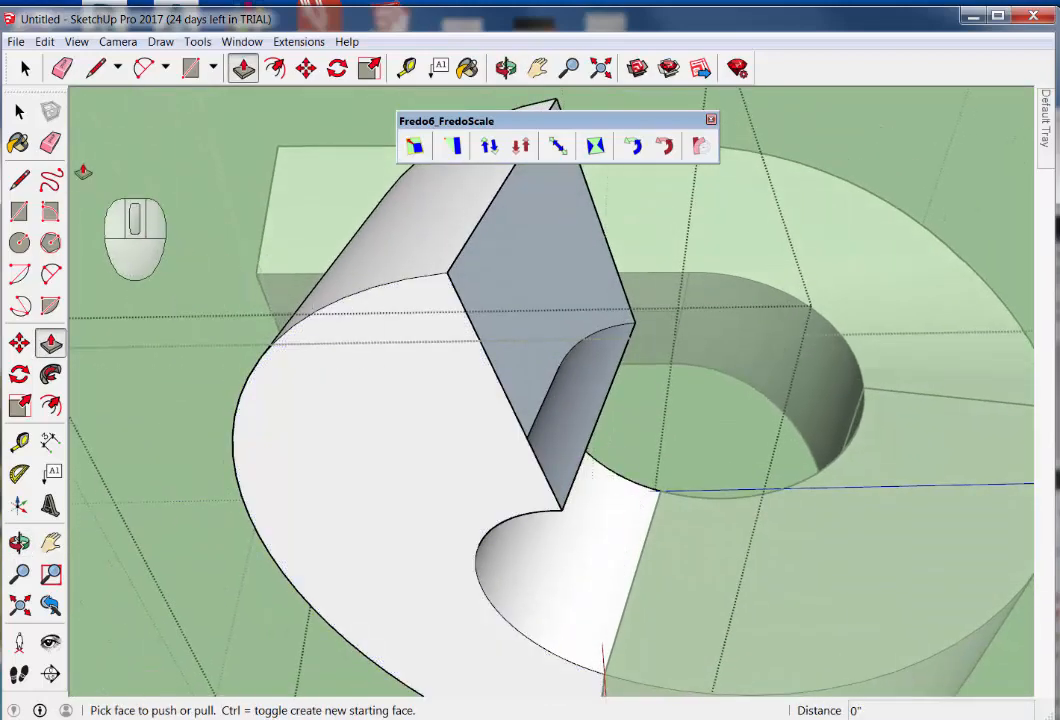
left_click(19, 180)
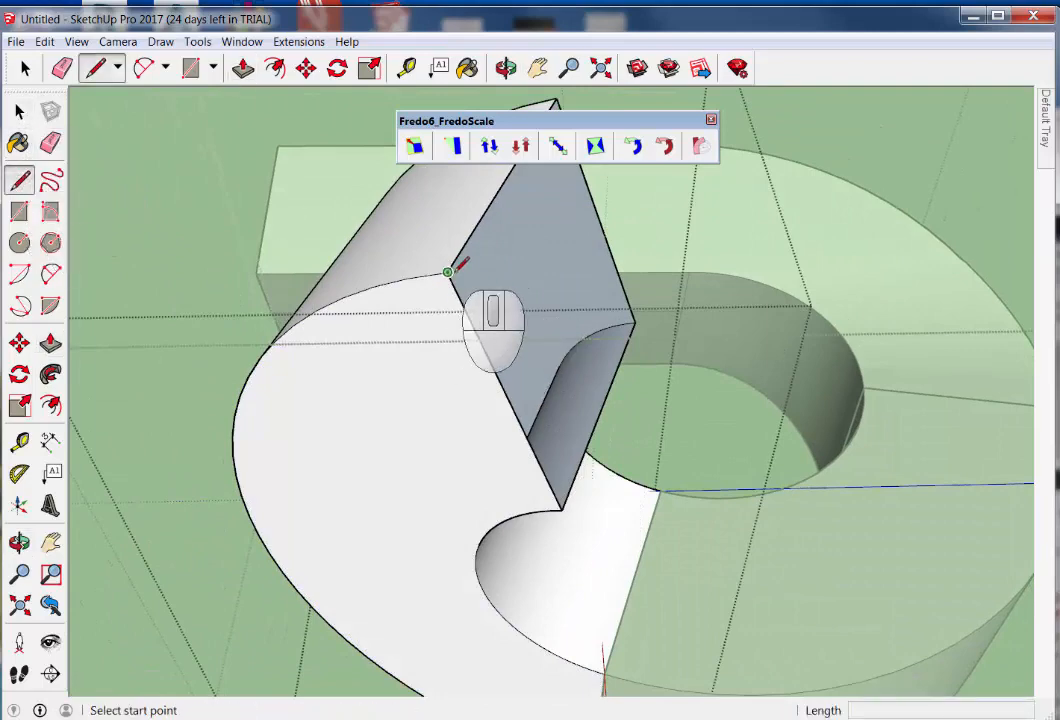
left_click(447, 272)
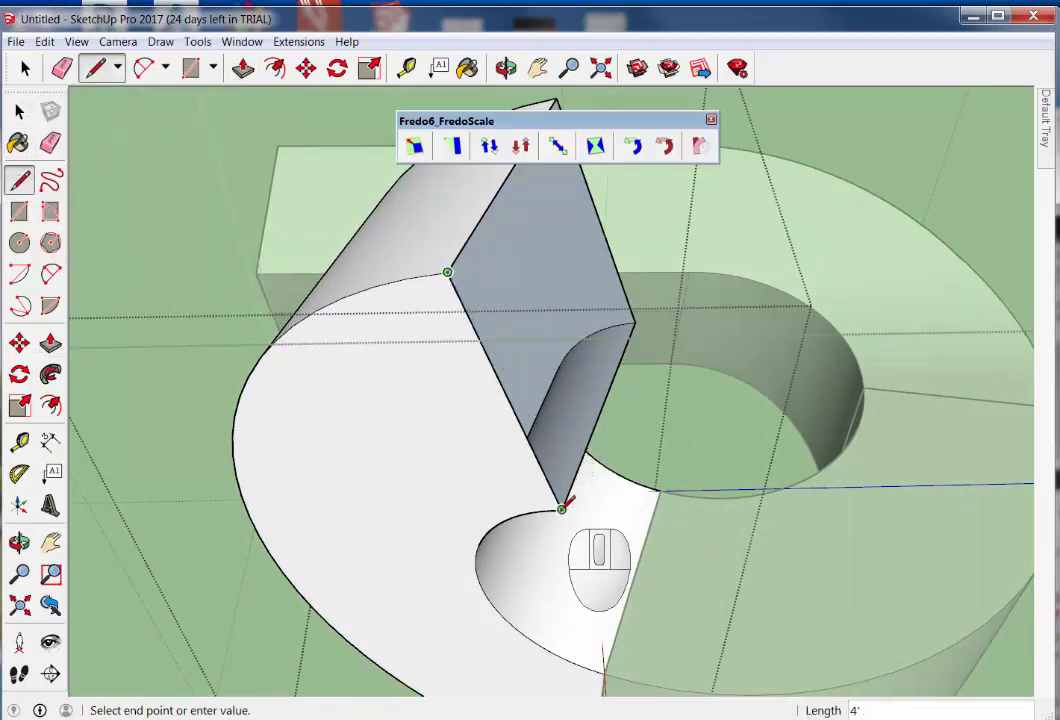
left_click(635, 322)
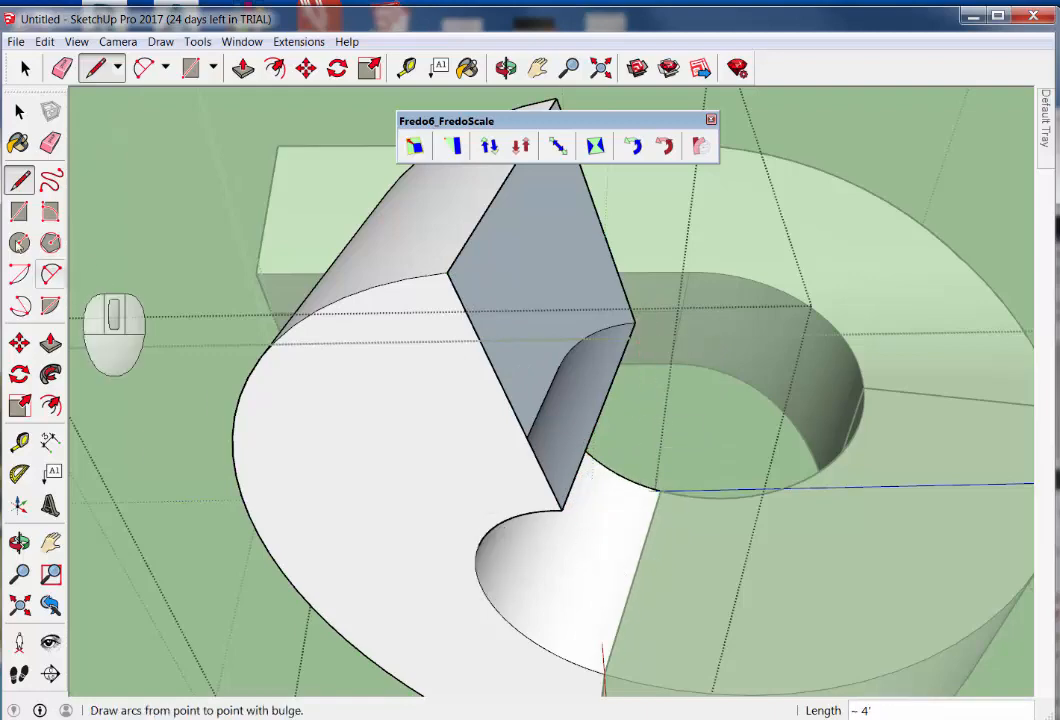
left_click(19, 112)
scroll(421, 413, "down", 6)
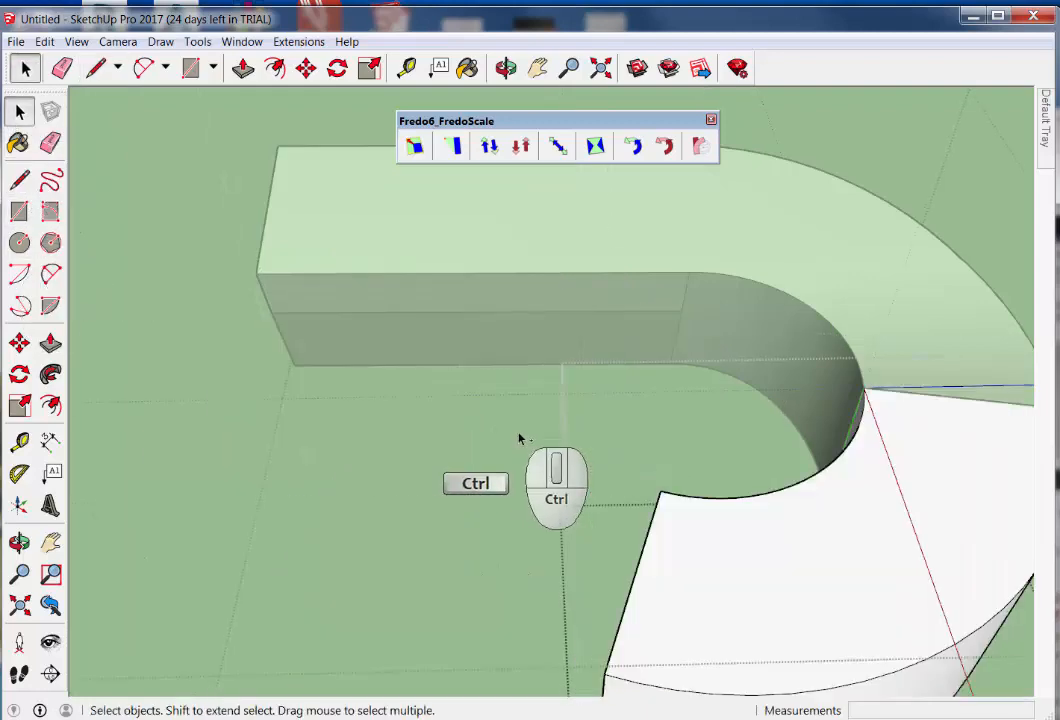
Make a group from the curved right segment's square end face
middle_click_drag(528, 450, 694, 503)
scroll(697, 505, "up", 2)
left_click(720, 510)
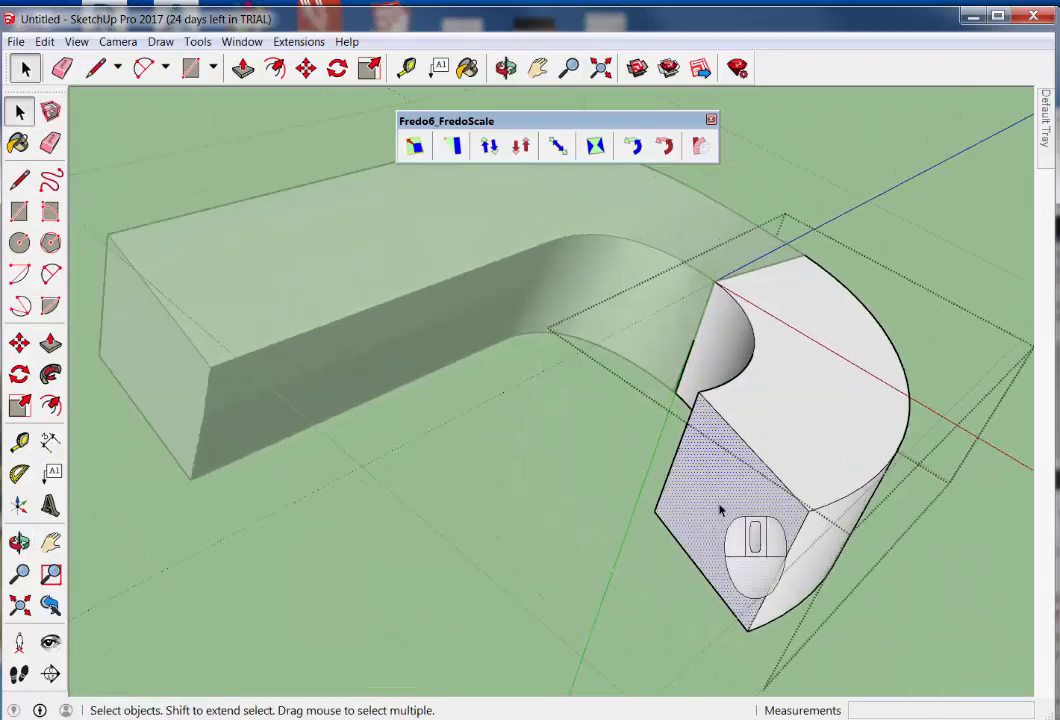
right_click(727, 530)
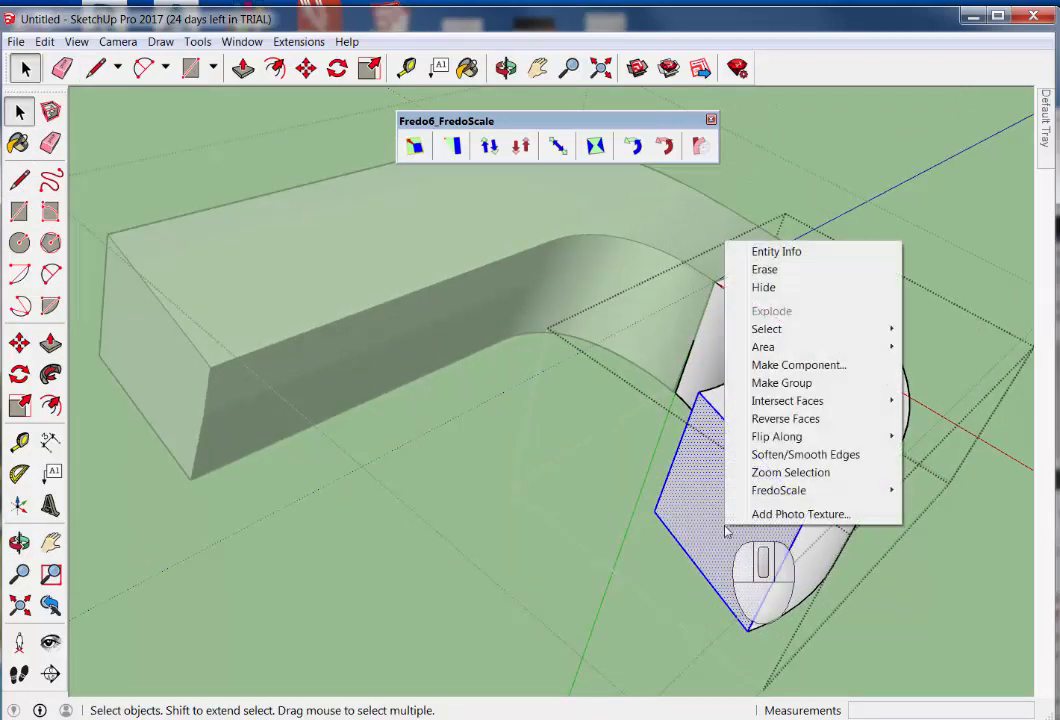
left_click(811, 390)
Open the regrouped end face and pull it outward 6' with Push/Pull
double_click(755, 543)
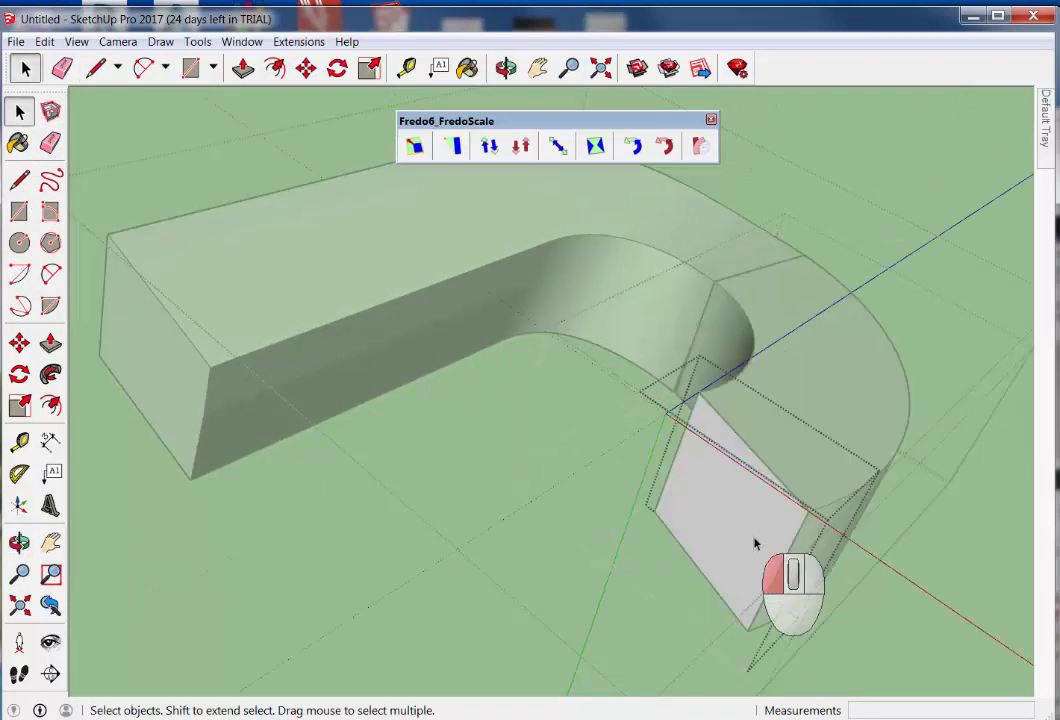
left_click(50, 343)
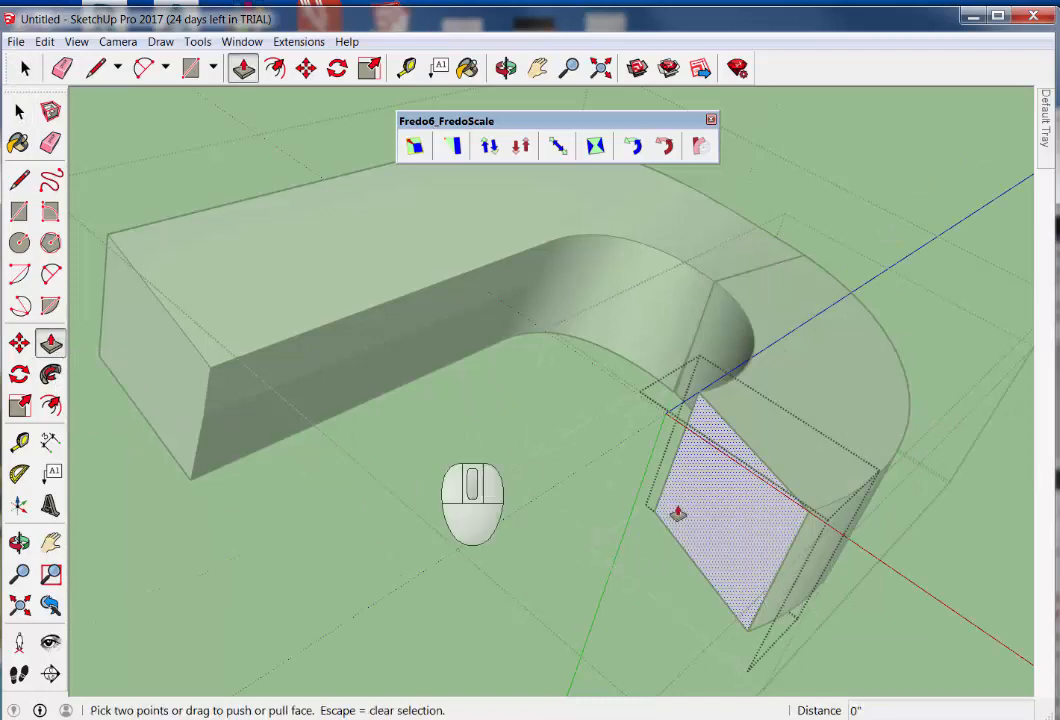
left_click(745, 522)
middle_click_drag(620, 561, 676, 574)
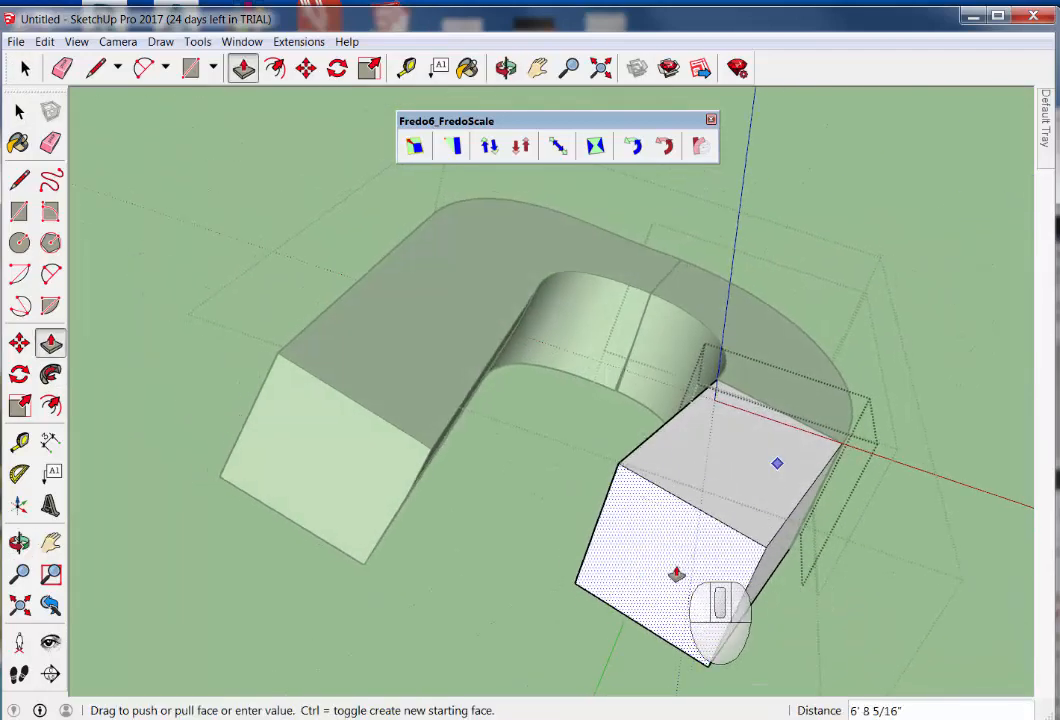
left_click(679, 572)
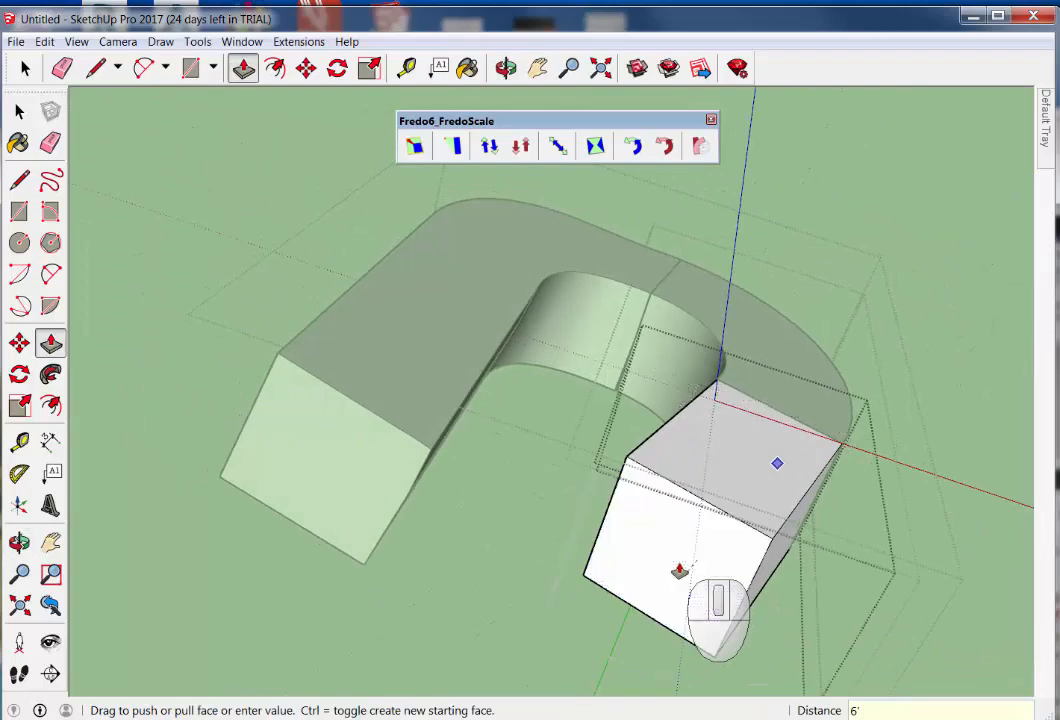
Radially bend the 6' end box with FredoScale, using its rear edge midpoint as origin and its front edge midpoint as reference direction
left_click(19, 111)
left_click(613, 557)
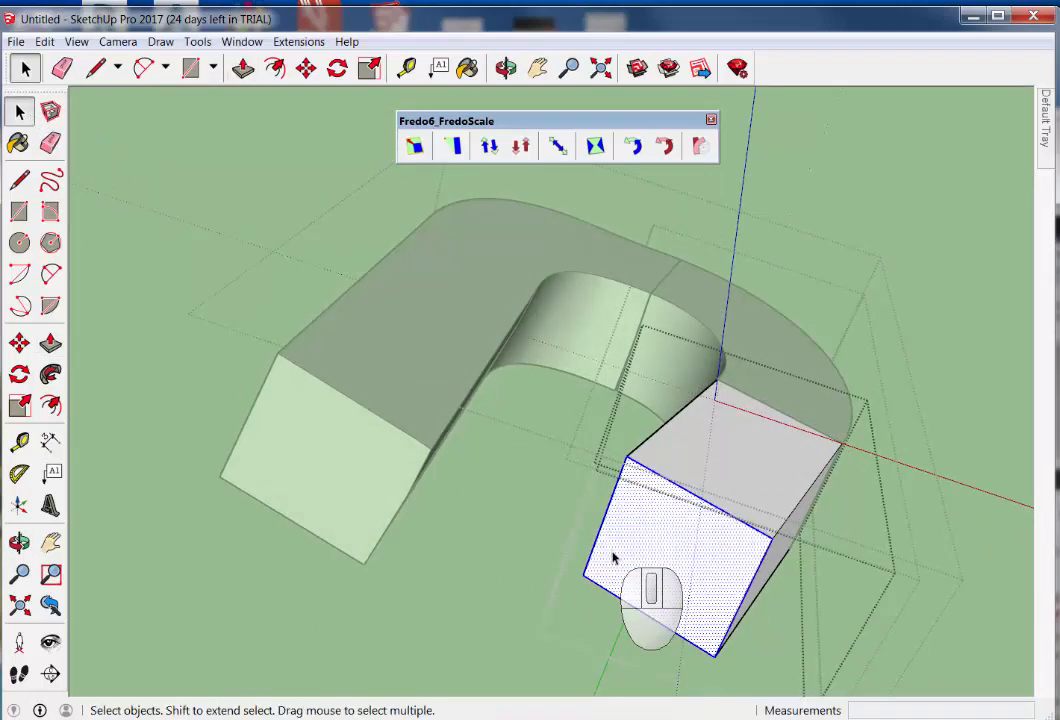
middle_click_drag(613, 557, 674, 267)
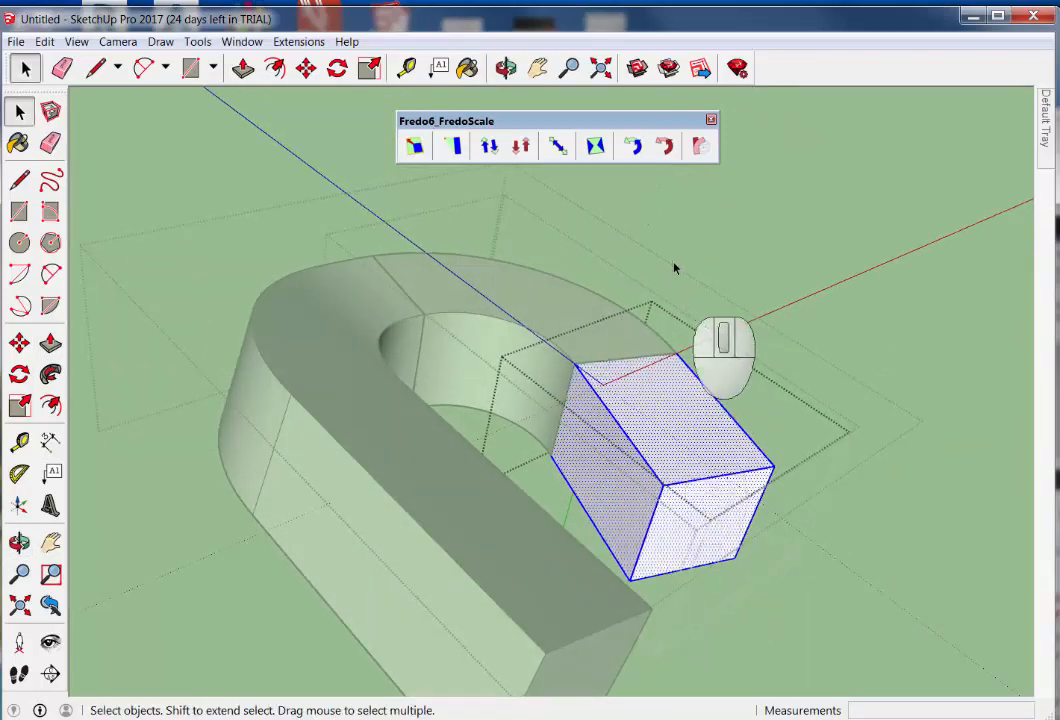
left_click(700, 148)
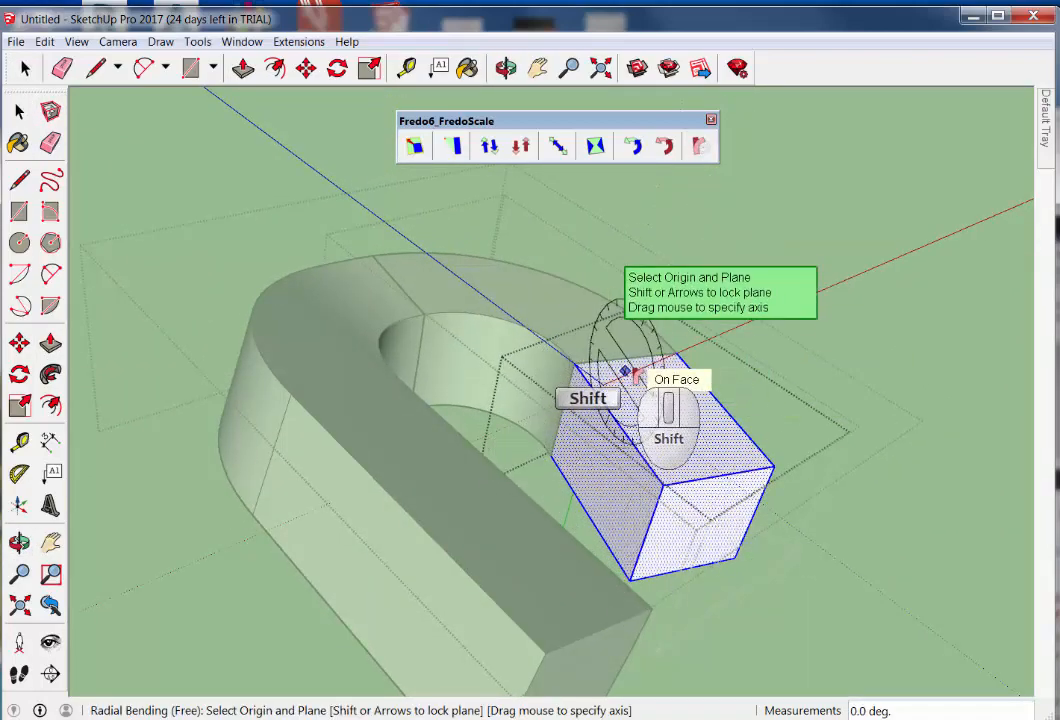
scroll(641, 357, "up", 5, "shift")
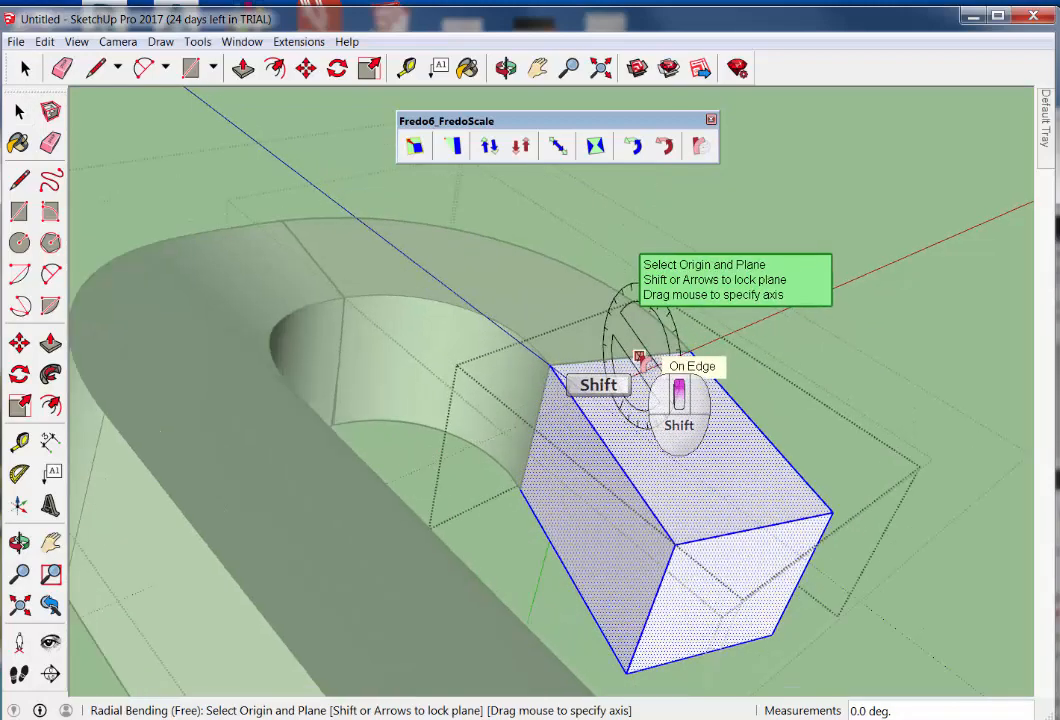
scroll(625, 370, "up", 3, "shift")
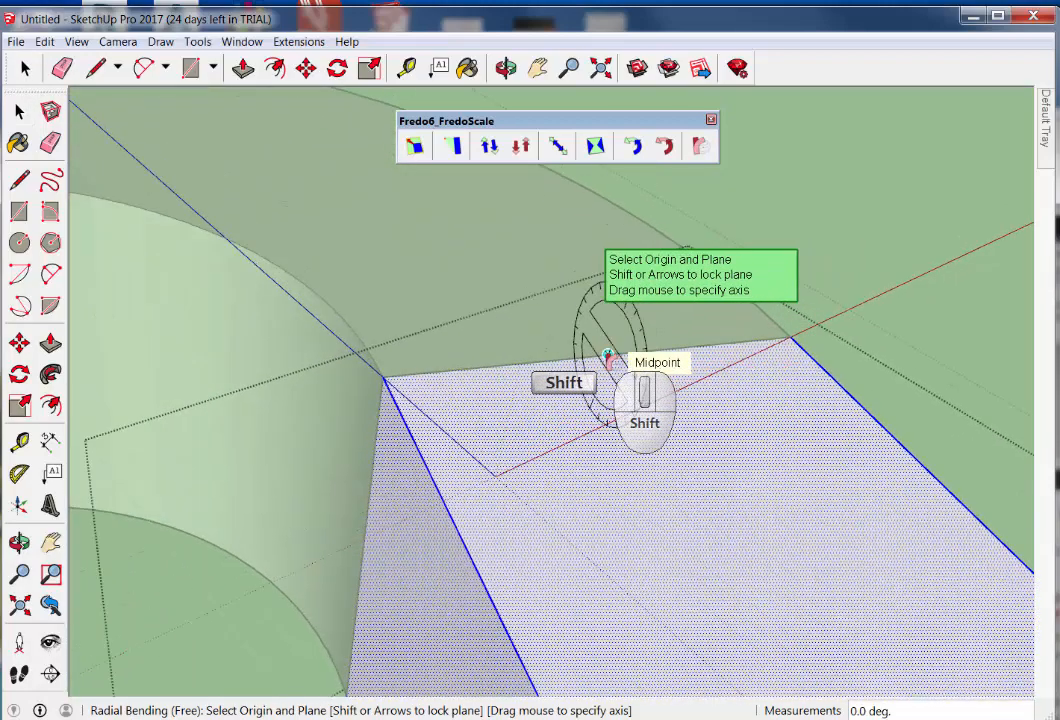
left_click(607, 356)
middle_click_drag(700, 499, 787, 450)
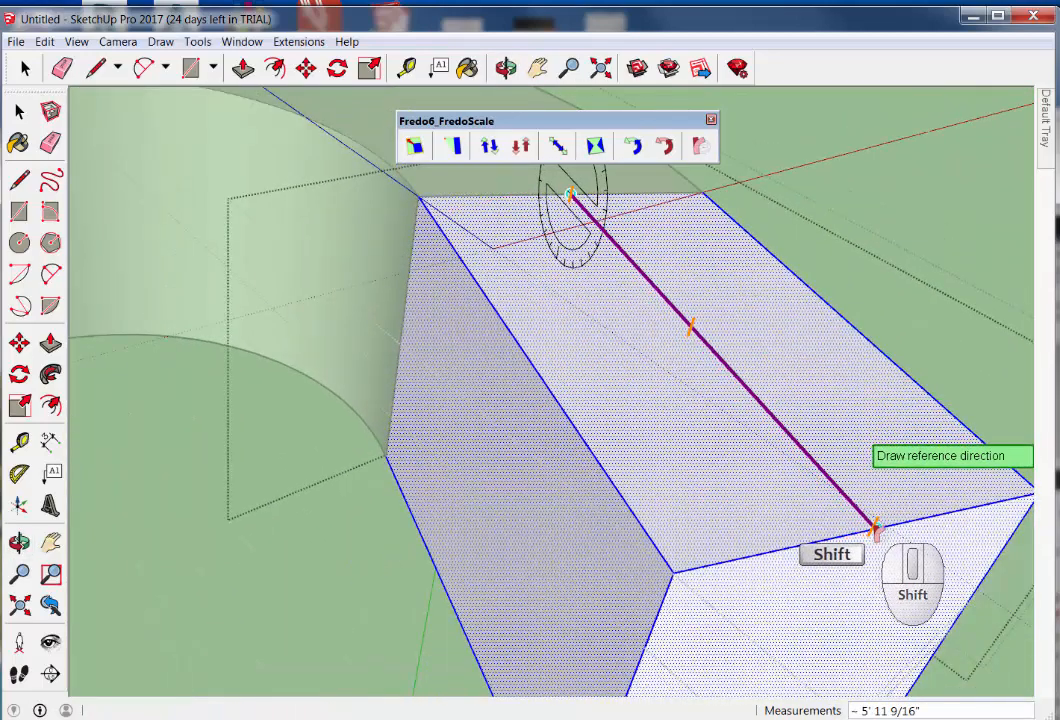
left_click_drag(875, 530, 823, 160, "shift")
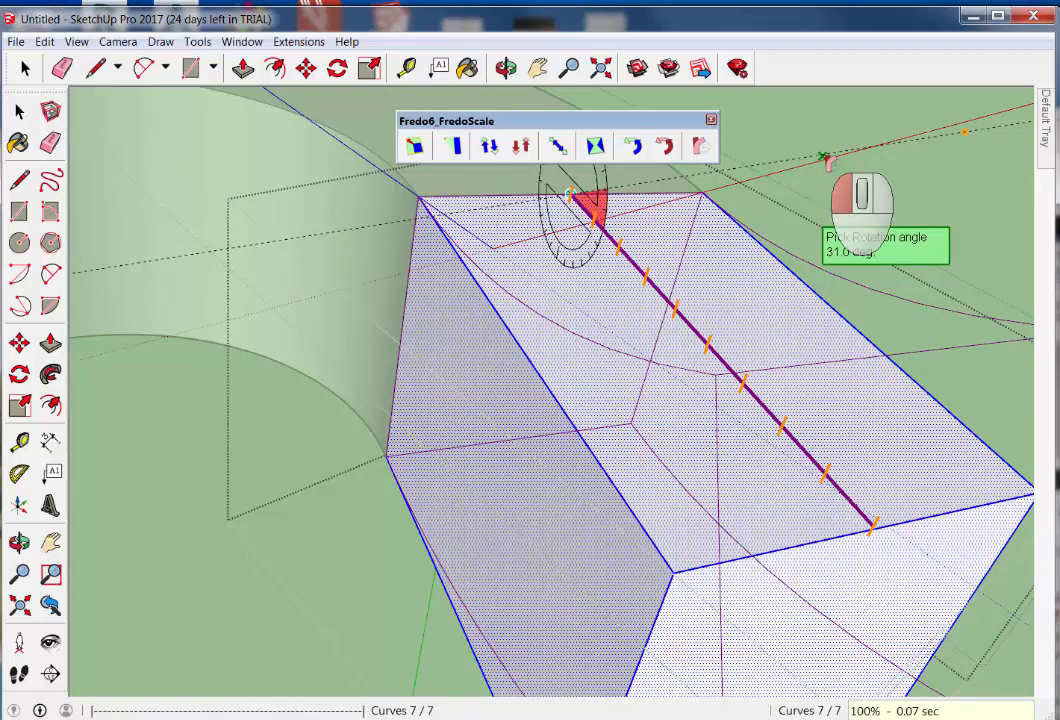
left_click_drag(823, 160, 800, 240)
middle_click_drag(800, 240, 410, 385)
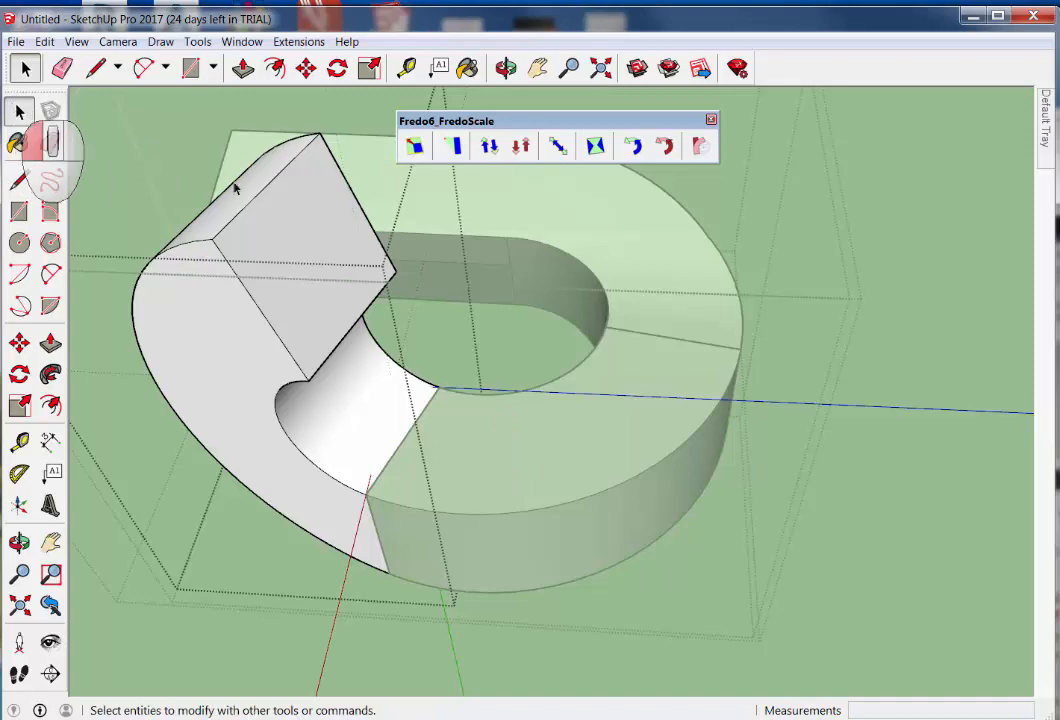
Extend the square end face of the newly bent segment outward 12' with Push/Pull
left_click(304, 255)
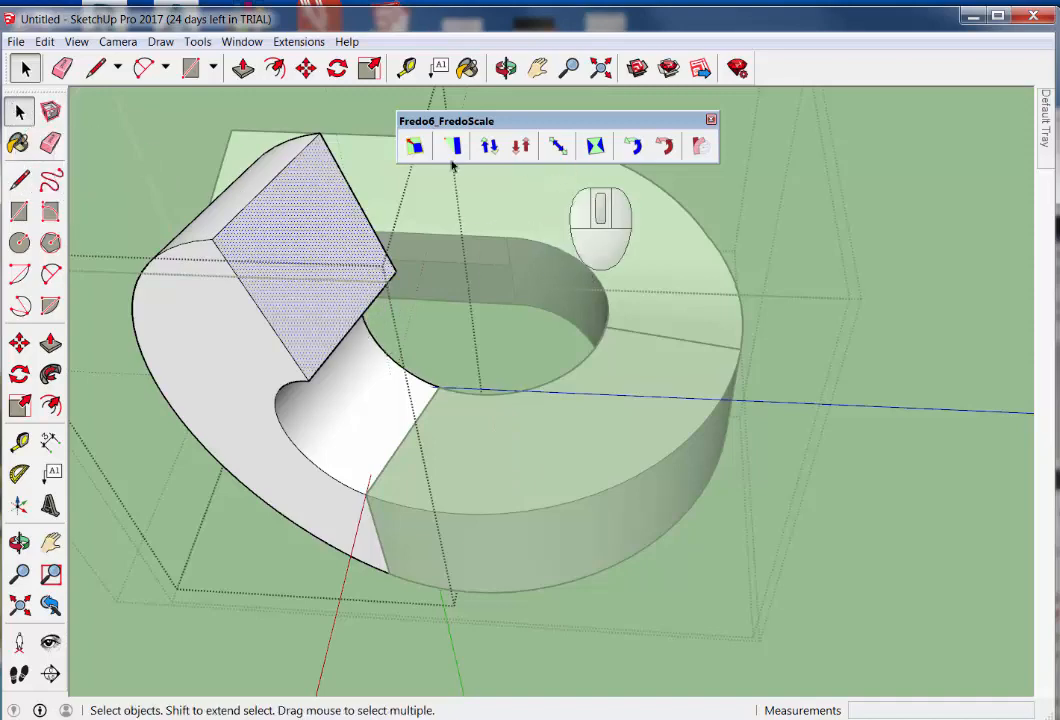
left_click(50, 343)
left_click_drag(315, 237, 713, 270)
type("12'")
key("Return")
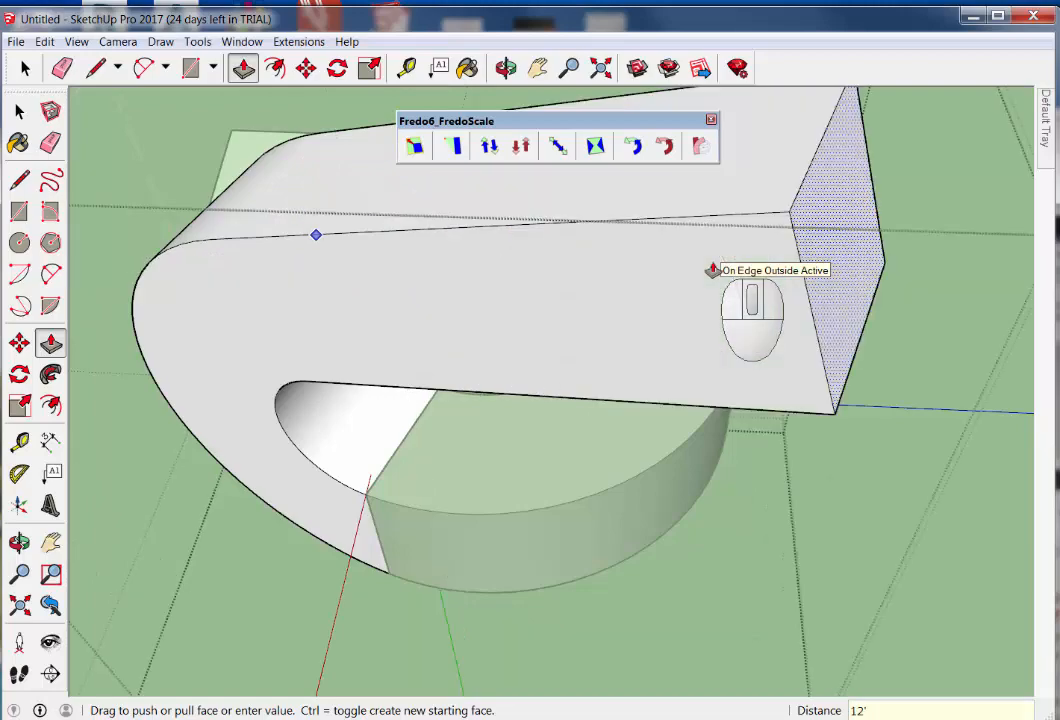
Explode the sculpture's outer group and the nested segment groups inside it
middle_click_drag(574, 410, 721, 363)
left_click(20, 111)
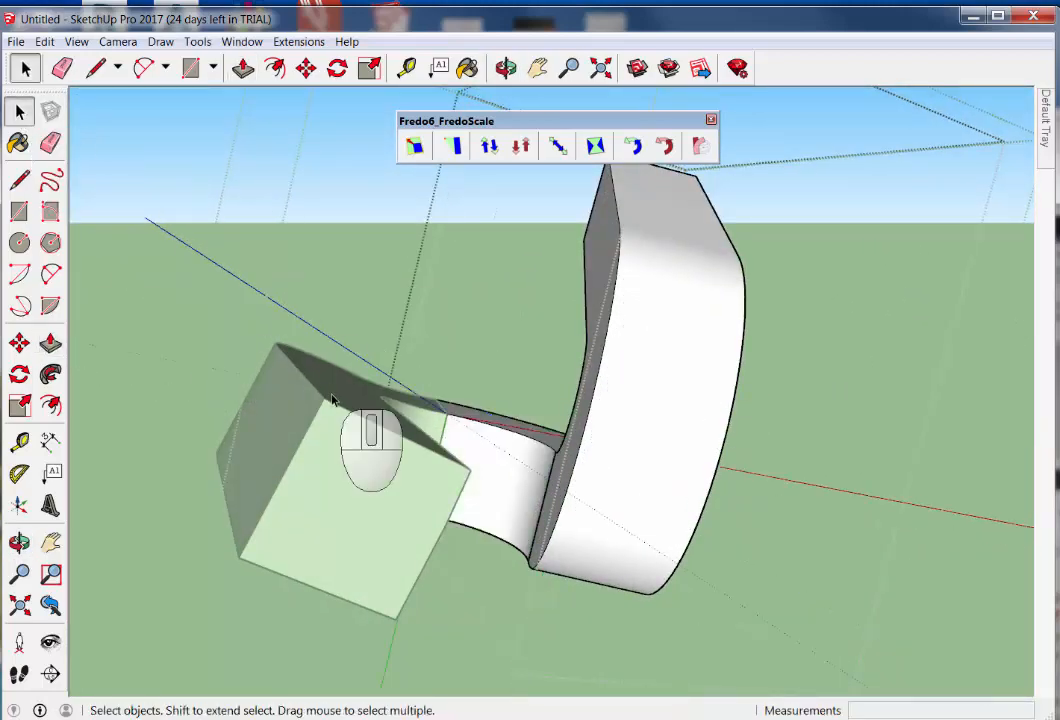
middle_click_drag(119, 240, 313, 437)
left_click(313, 437)
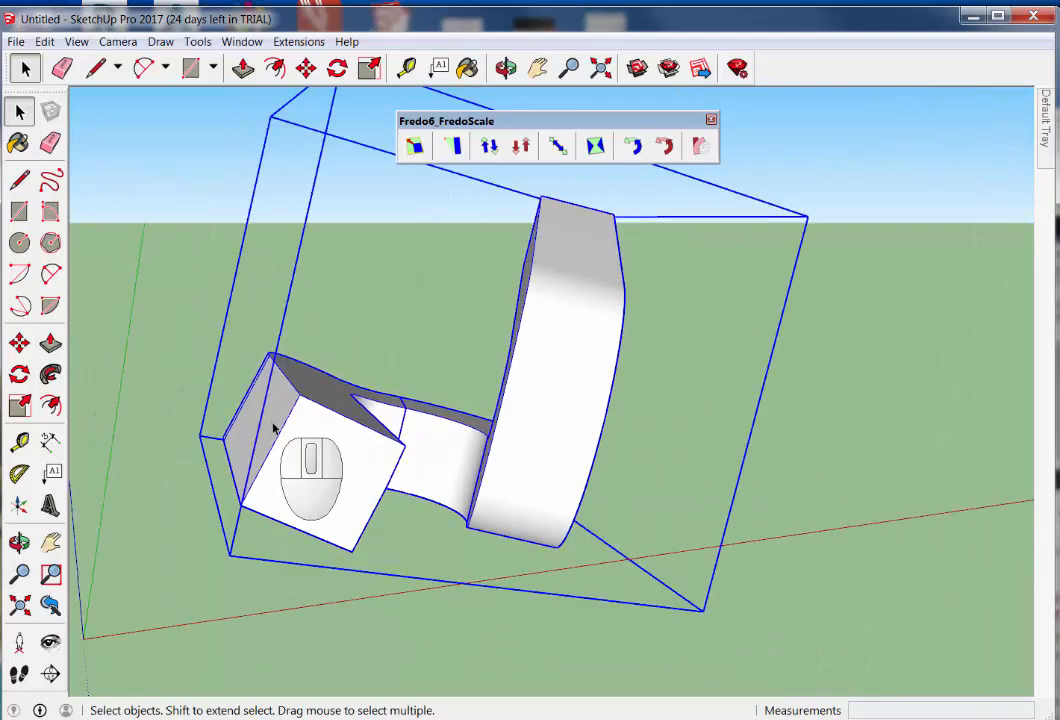
right_click(313, 437)
left_click(356, 527)
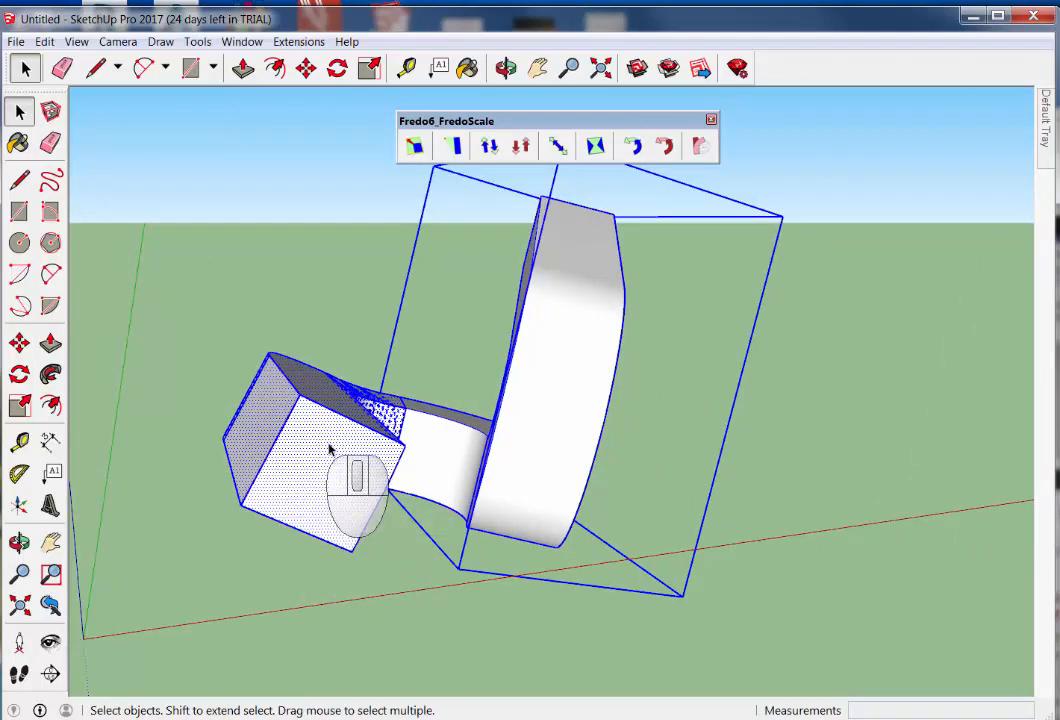
right_click(485, 445)
left_click(535, 533)
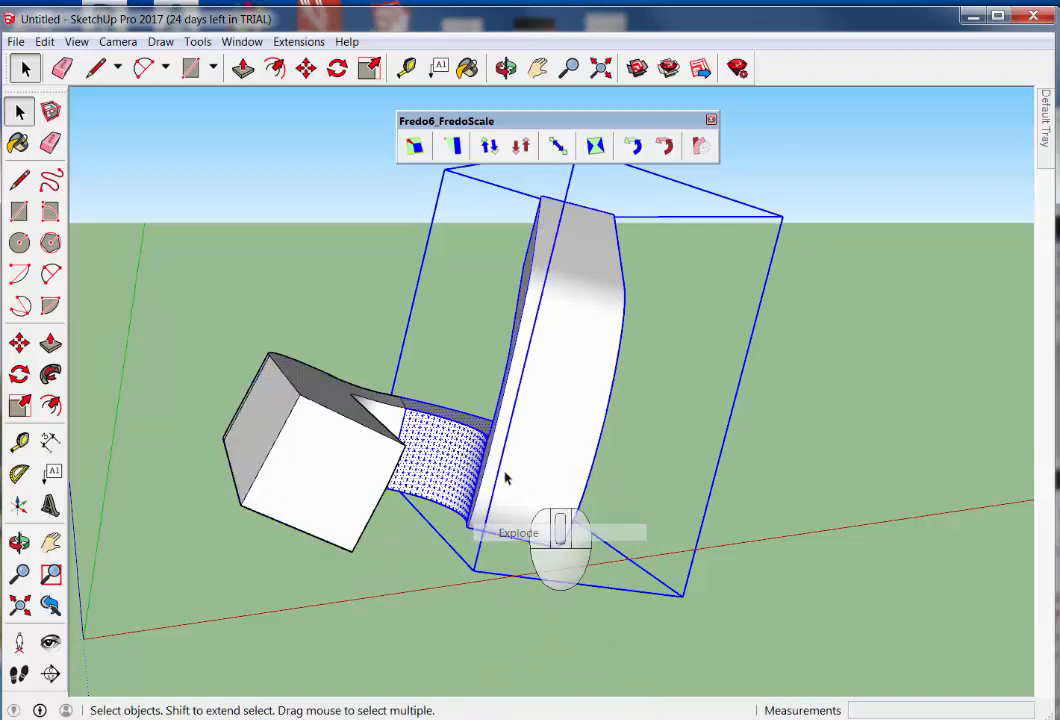
right_click(538, 480)
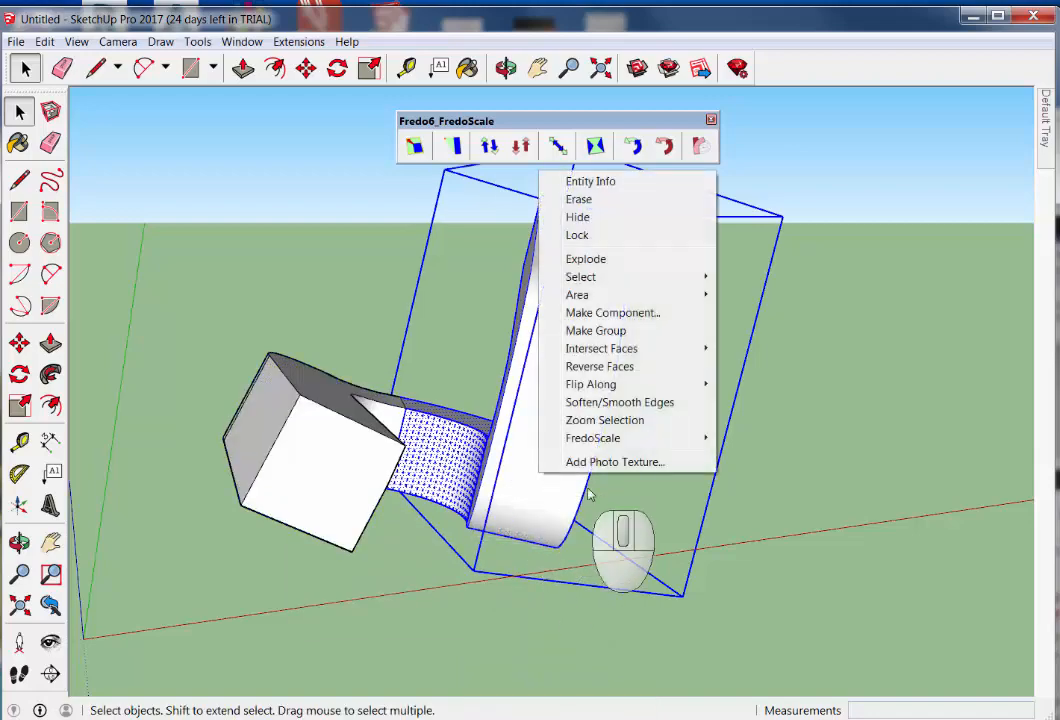
left_click(610, 260)
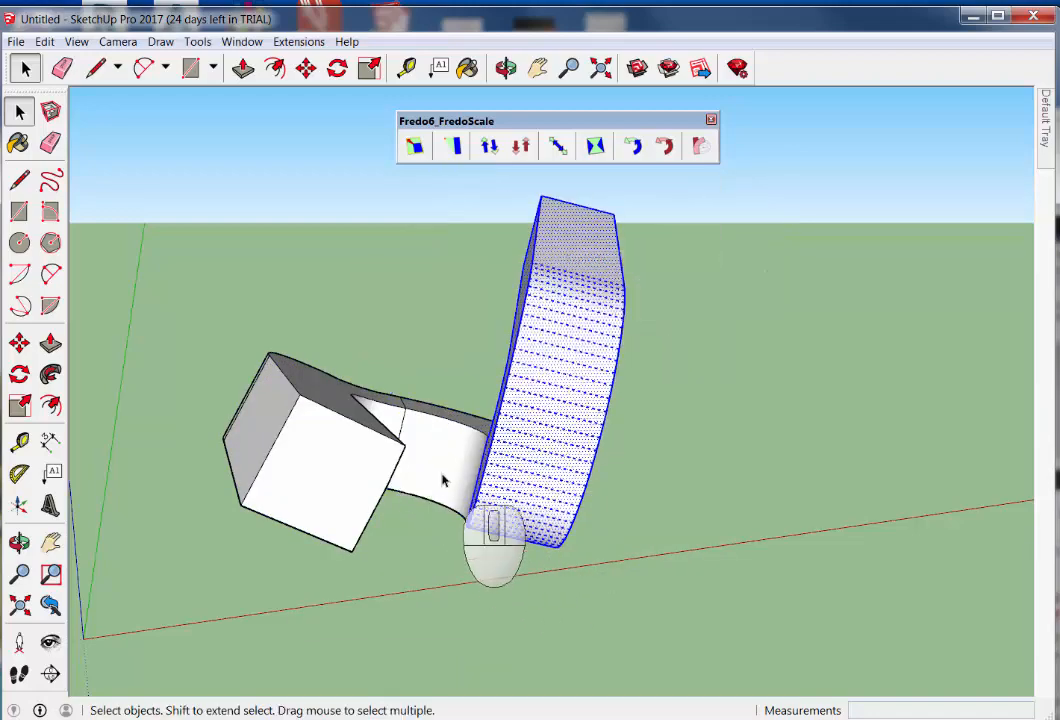
Start a line at the corner of the open gap in the seam on the inner curved face to bridge it
middle_click_drag(443, 480, 248, 324)
left_click(265, 426)
scroll(291, 474, "up", 5)
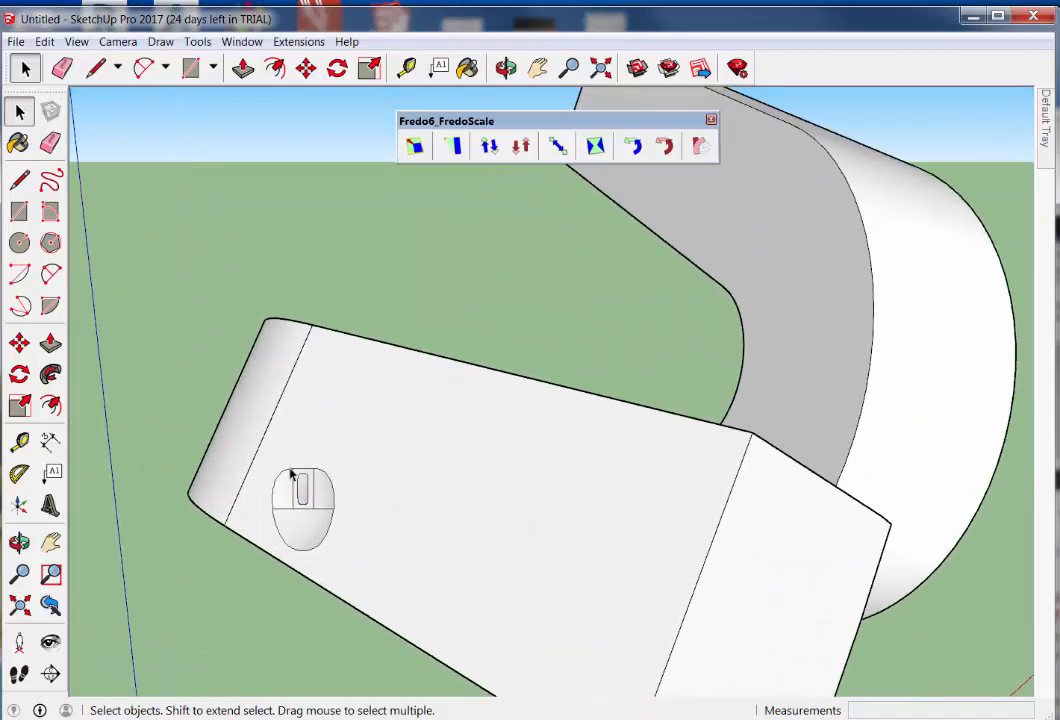
middle_click_drag(322, 484, 190, 432)
middle_click_drag(480, 513, 322, 496)
scroll(533, 533, "up", 3)
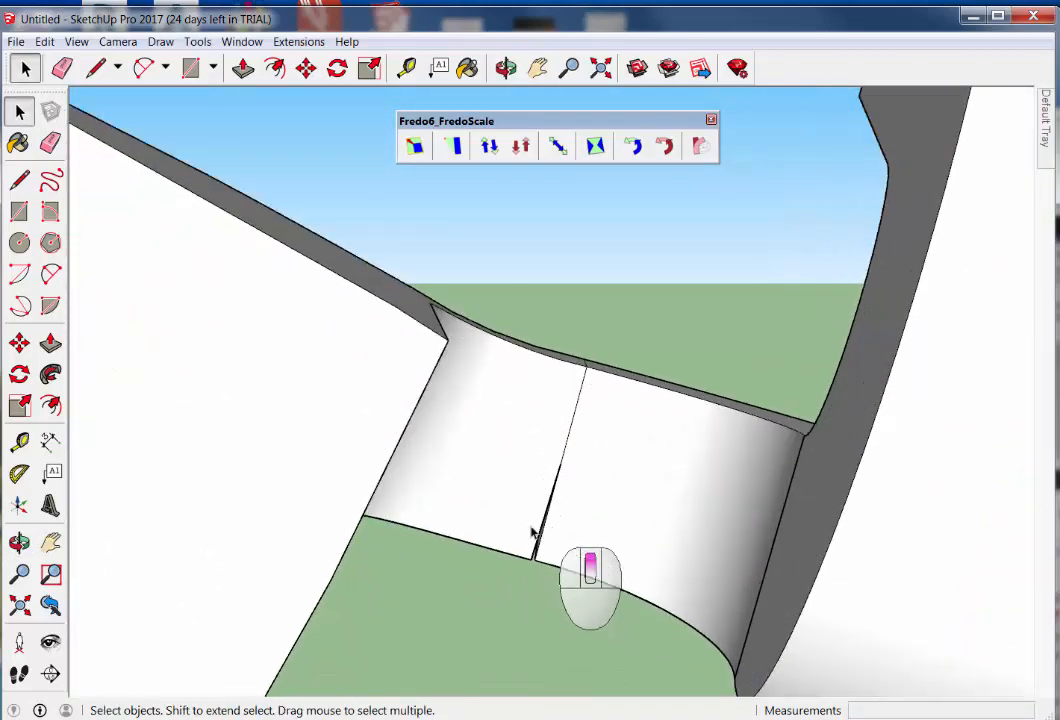
scroll(533, 533, "up", 5)
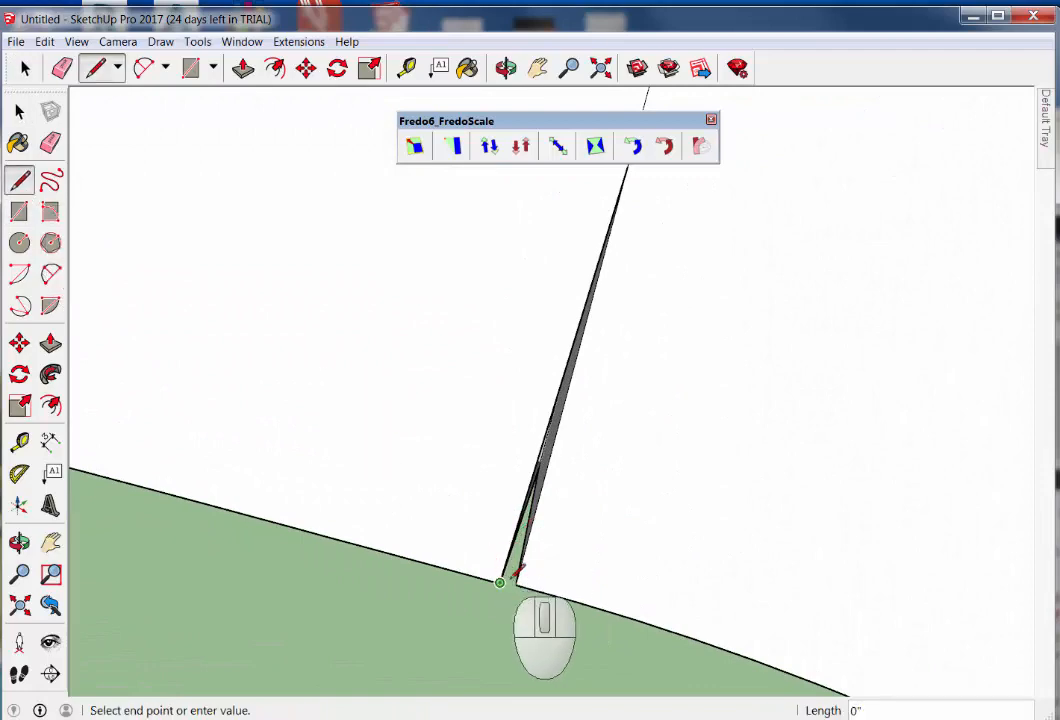
Close the narrow gap around the segment joint by bridging its corner endpoints with short lines
middle_click_drag(604, 581, 388, 490)
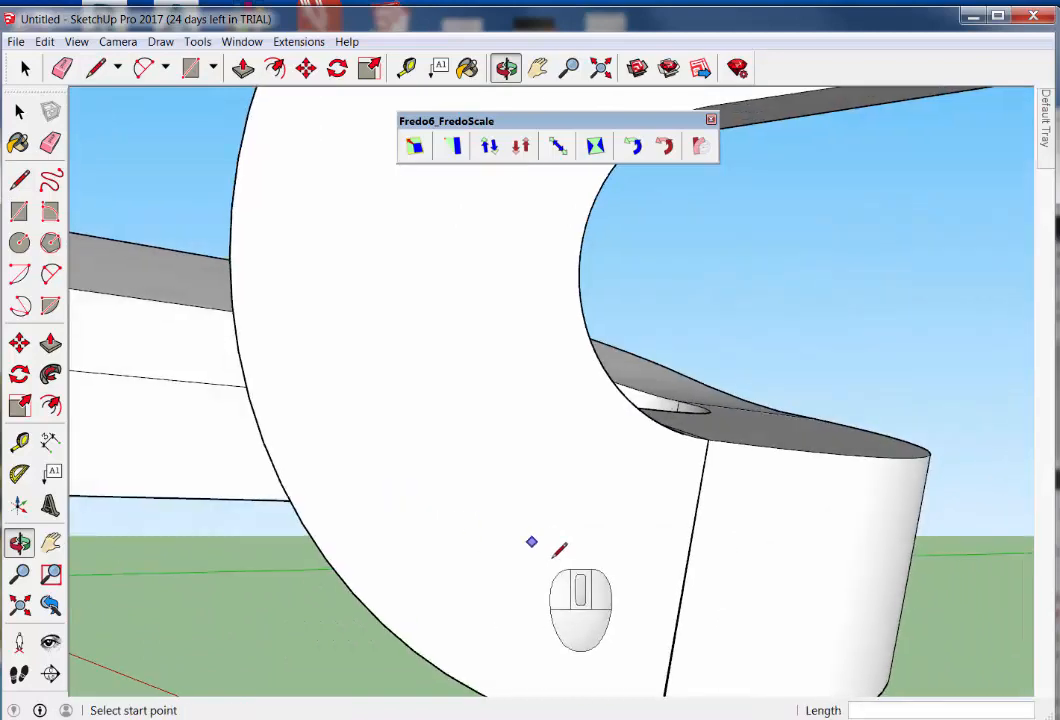
middle_click_drag(553, 558, 461, 504)
middle_click_drag(622, 616, 477, 566, "shift")
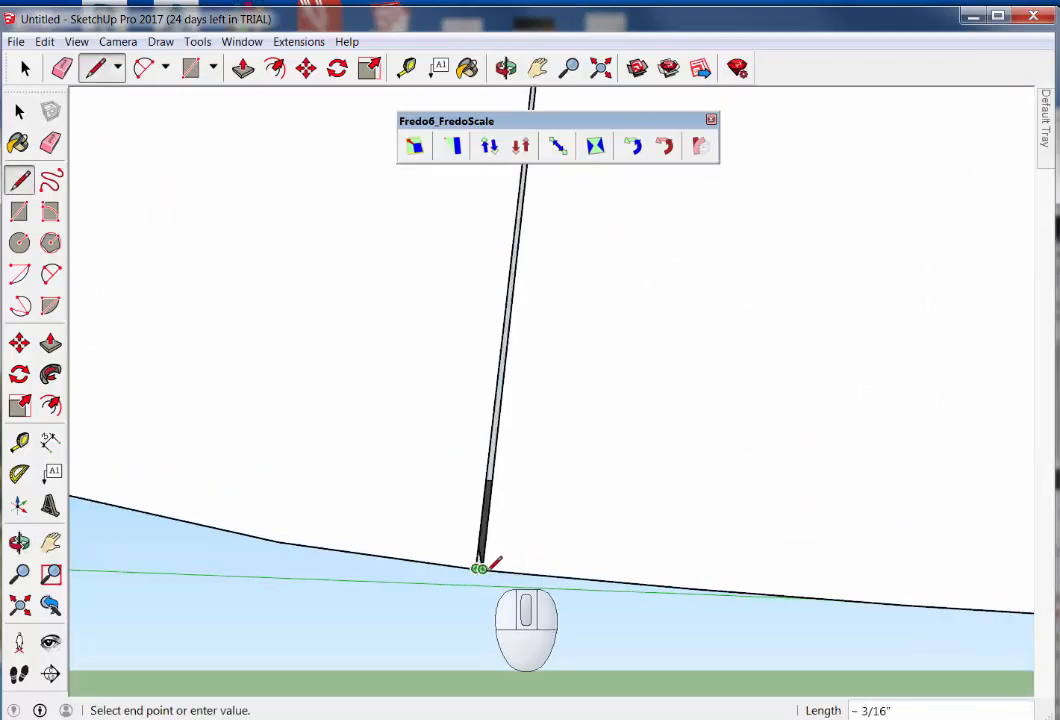
key("Escape")
middle_click_drag(539, 551, 511, 409)
scroll(505, 410, "up", 3)
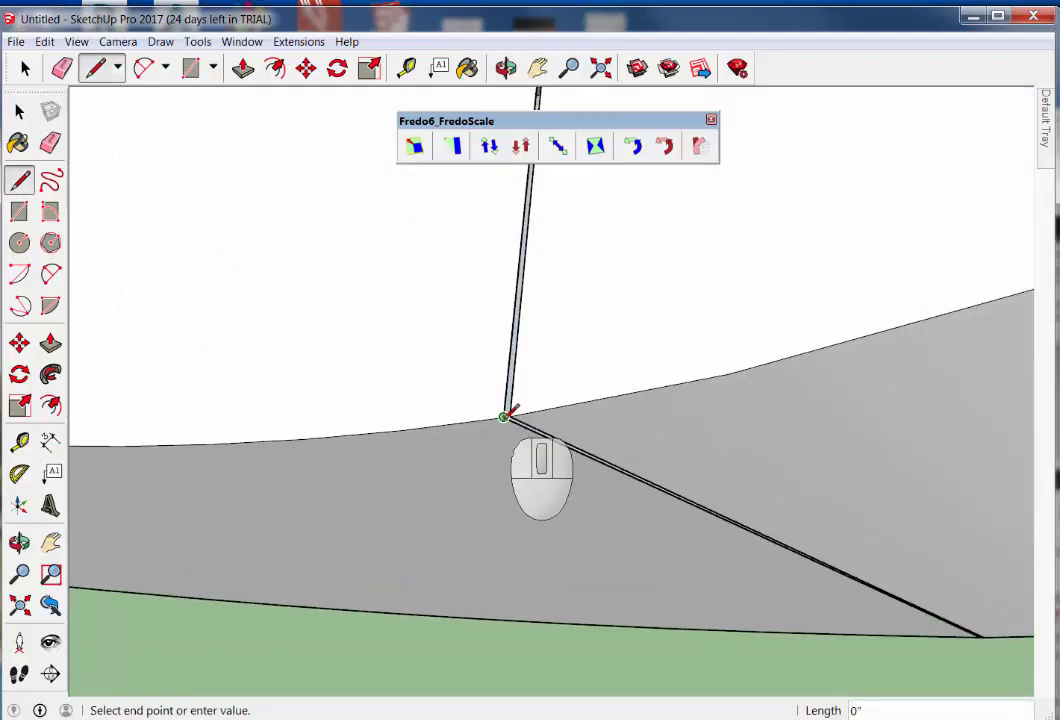
middle_click_drag(568, 440, 574, 489)
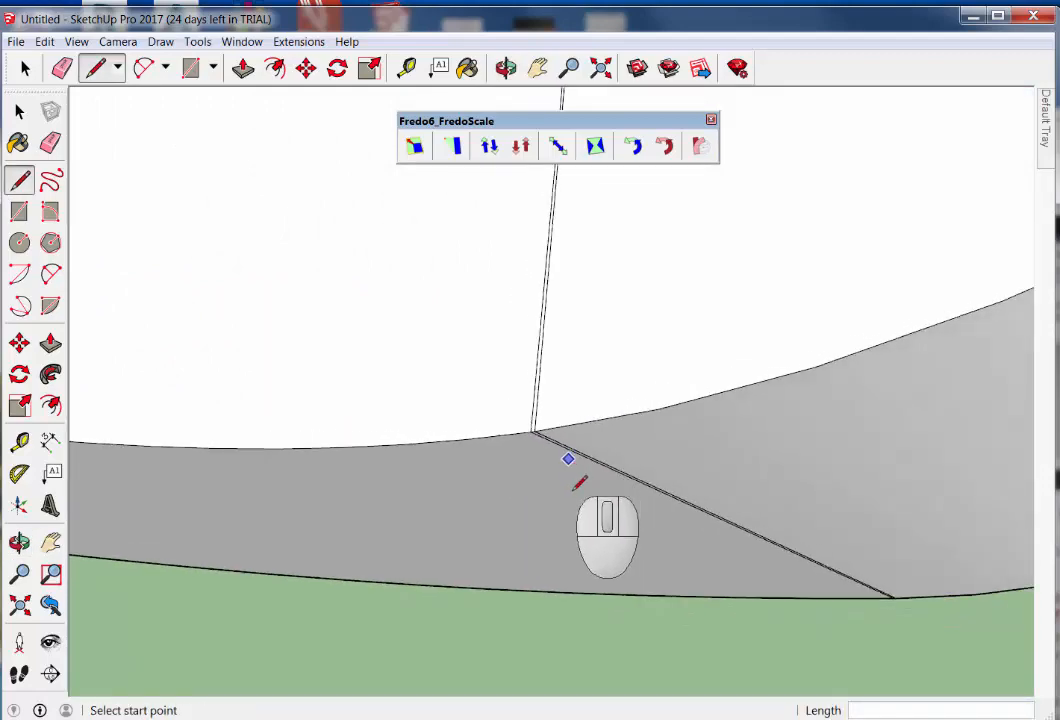
Soften the double seam edges across the outer face of the joint with the Eraser
left_click(49, 144)
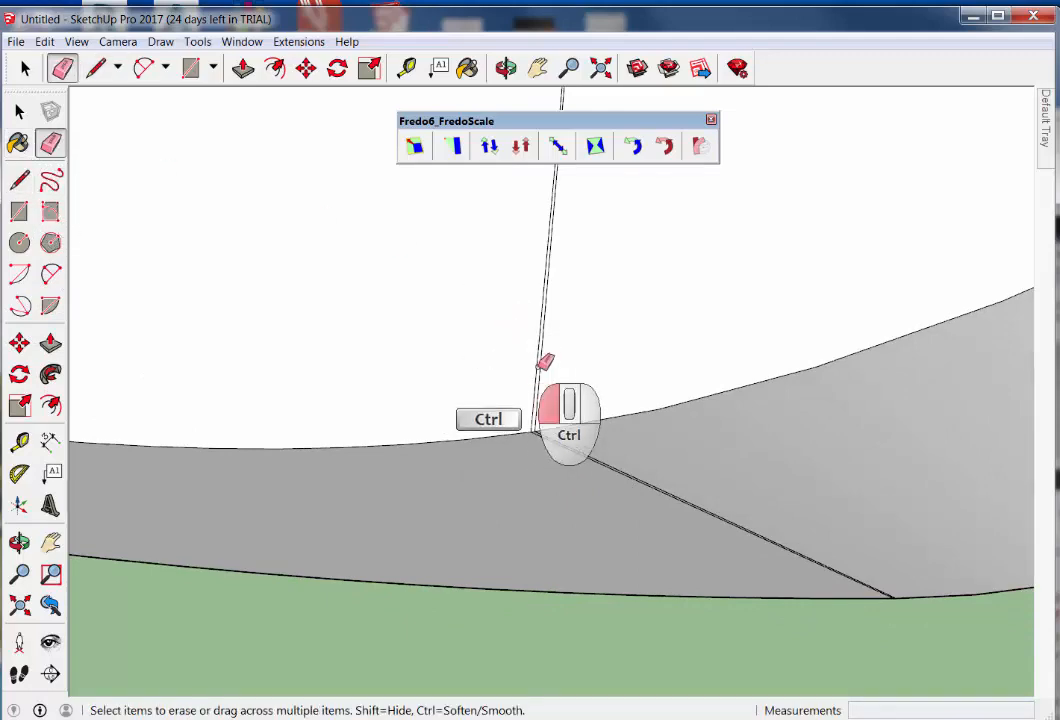
mouse_move(545, 362)
left_mouse_down("ctrl")
mouse_move(613, 454)
mouse_move(594, 464)
left_mouse_up("ctrl")
scroll(596, 467, "down", 1)
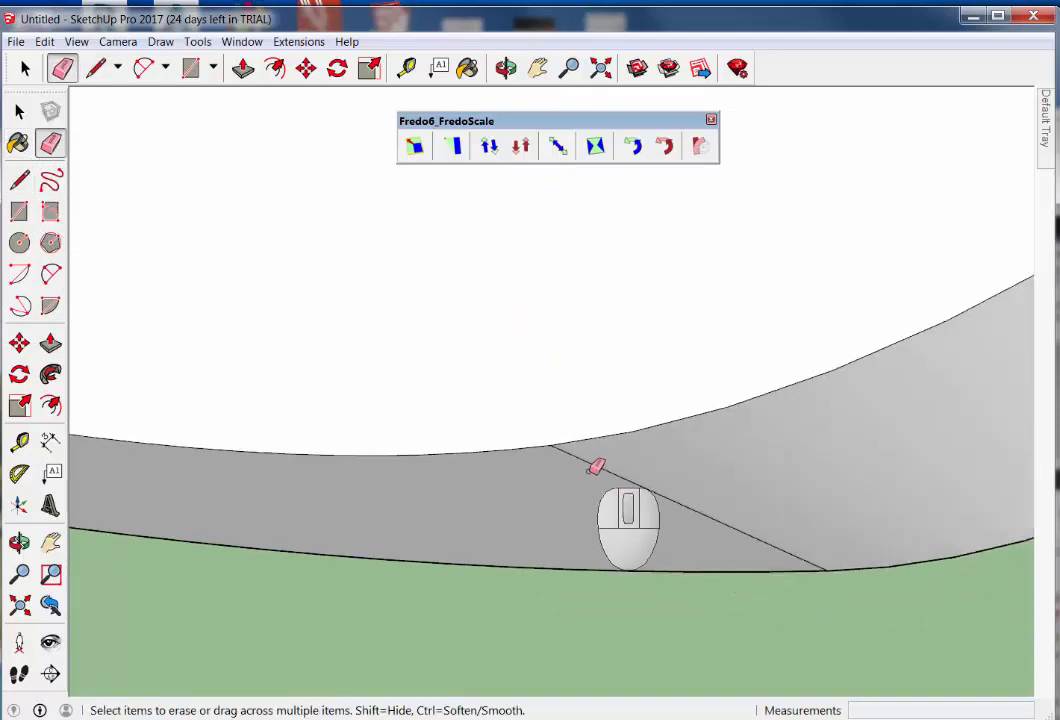
middle_click_drag(603, 467, 775, 465)
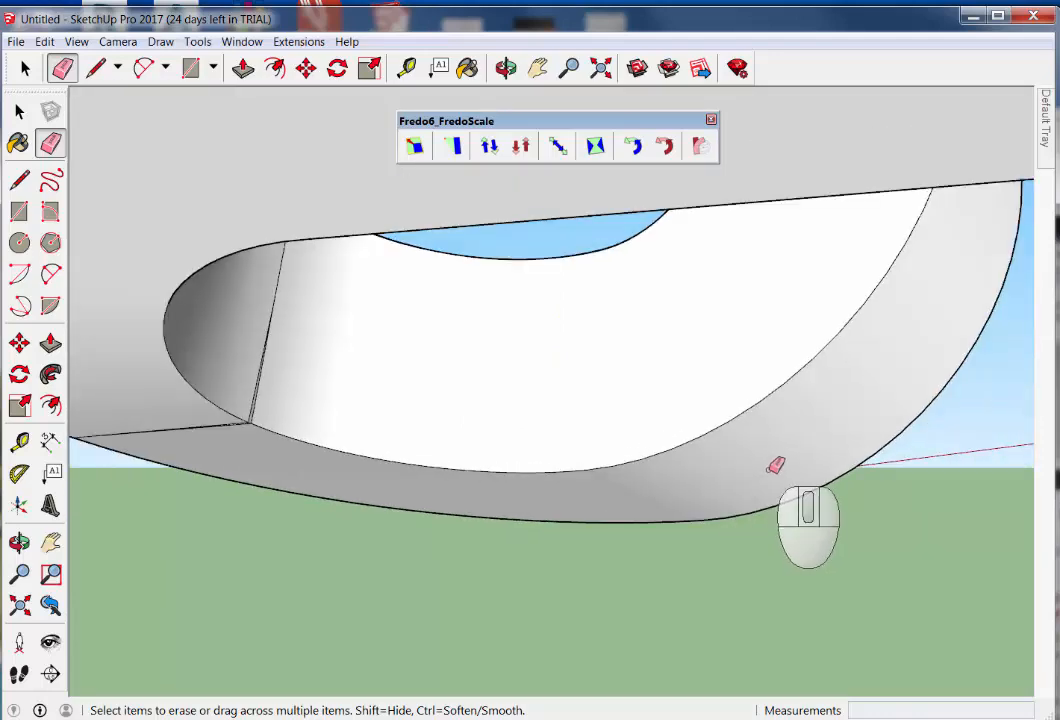
Soften the double seam edges on the inner curved face and the adjoining underside
scroll(258, 416, "up", 3)
left_click_drag(253, 397, 316, 420, "ctrl")
left_click_drag(297, 203, 342, 196, "ctrl")
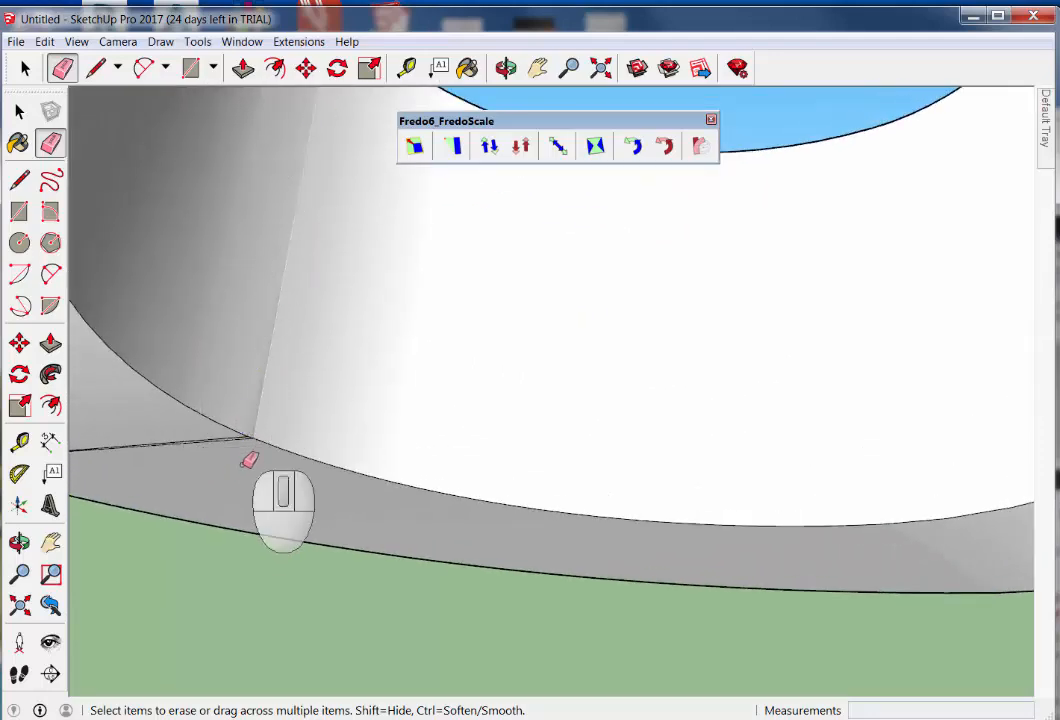
scroll(213, 438, "up", 1)
left_click_drag(213, 438, 242, 440, "ctrl")
scroll(310, 457, "down", 3)
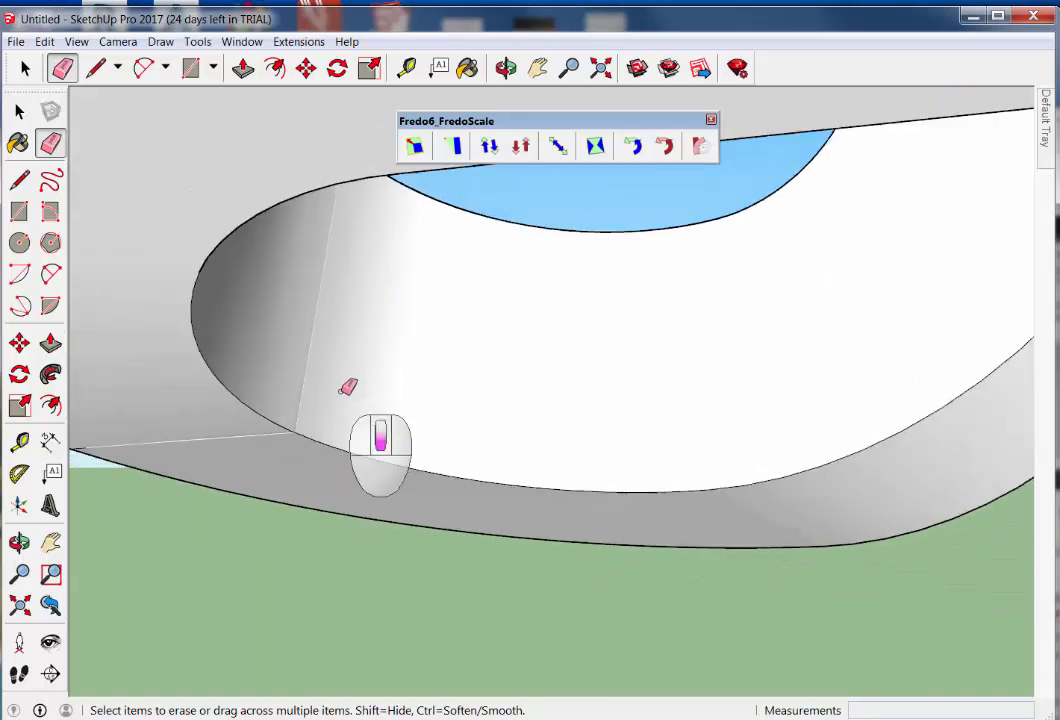
Soften the seam edges between the straight arm and its bend, including those across the grey curved face
middle_click_drag(347, 387, 433, 336)
scroll(353, 383, "up", 3)
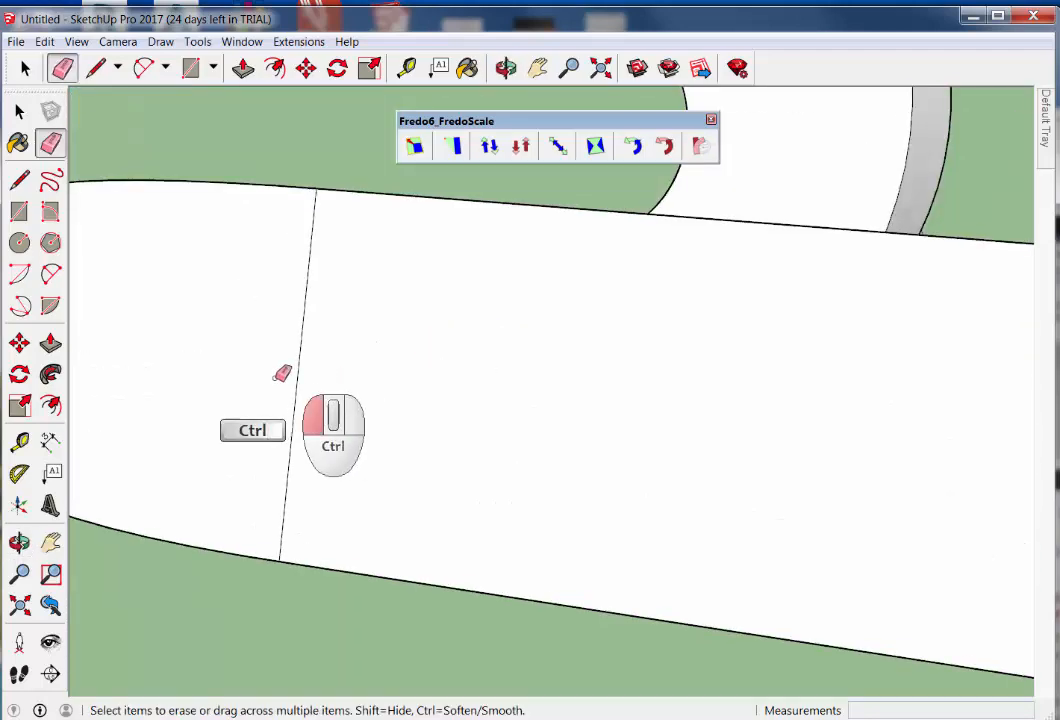
left_click(312, 383, "ctrl")
scroll(561, 336, "down", 3)
mouse_move(561, 336)
middle_mouse_down()
mouse_move(793, 355)
mouse_move(459, 458)
mouse_move(478, 222)
middle_mouse_up()
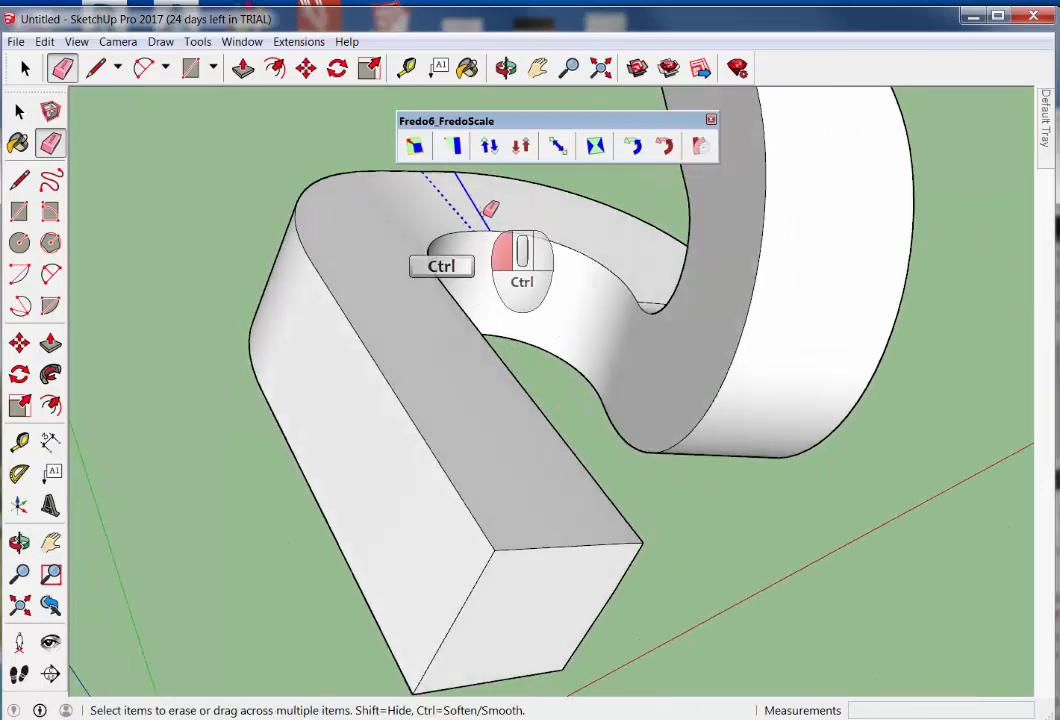
Soften the leftover seam inside the curl and the lengthwise edge on the straight arm's side face
scroll(722, 379, "down", 3)
mouse_move(722, 379)
middle_mouse_down()
mouse_move(717, 345)
mouse_move(329, 189)
mouse_move(671, 372)
mouse_move(568, 381)
middle_mouse_up()
scroll(666, 373, "up", 3)
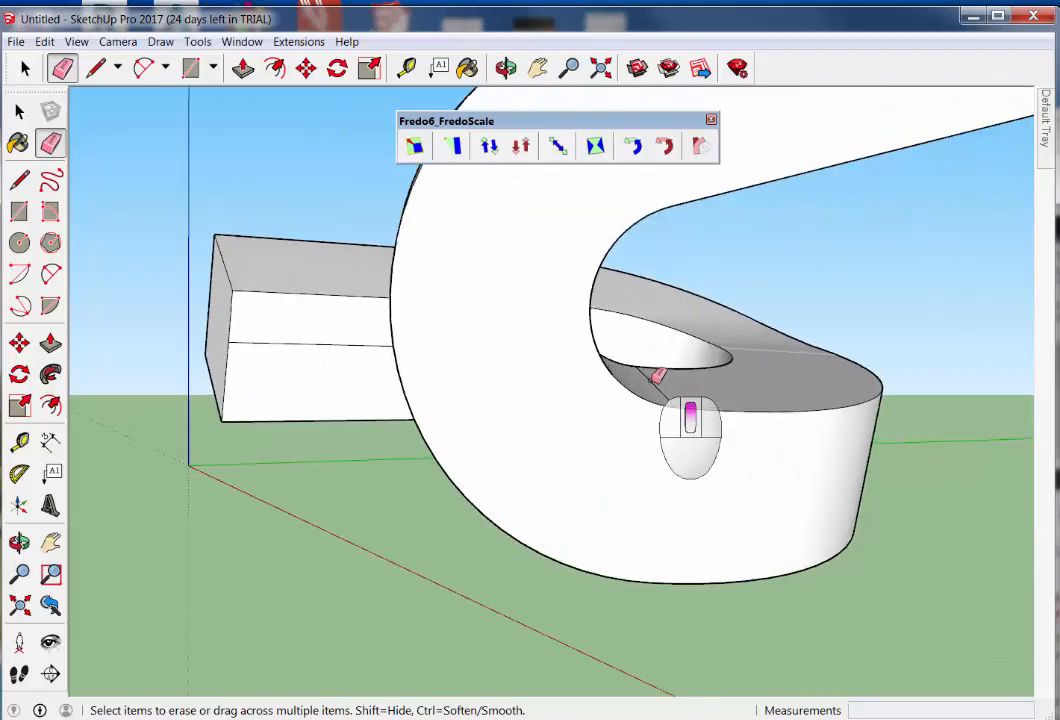
left_click(324, 340, "ctrl")
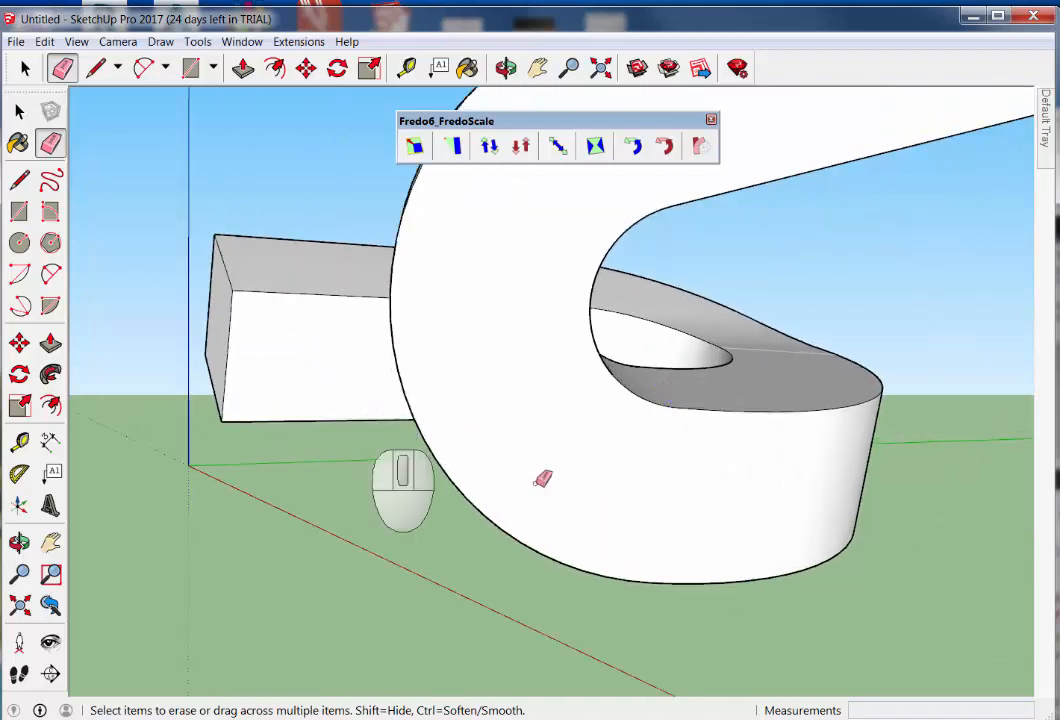
Paint the entire sculpture, all connected faces, with a strong orange-red from the Colors material collection
scroll(614, 451, "down", 2)
scroll(614, 451, "down", 2)
triple_click(592, 395)
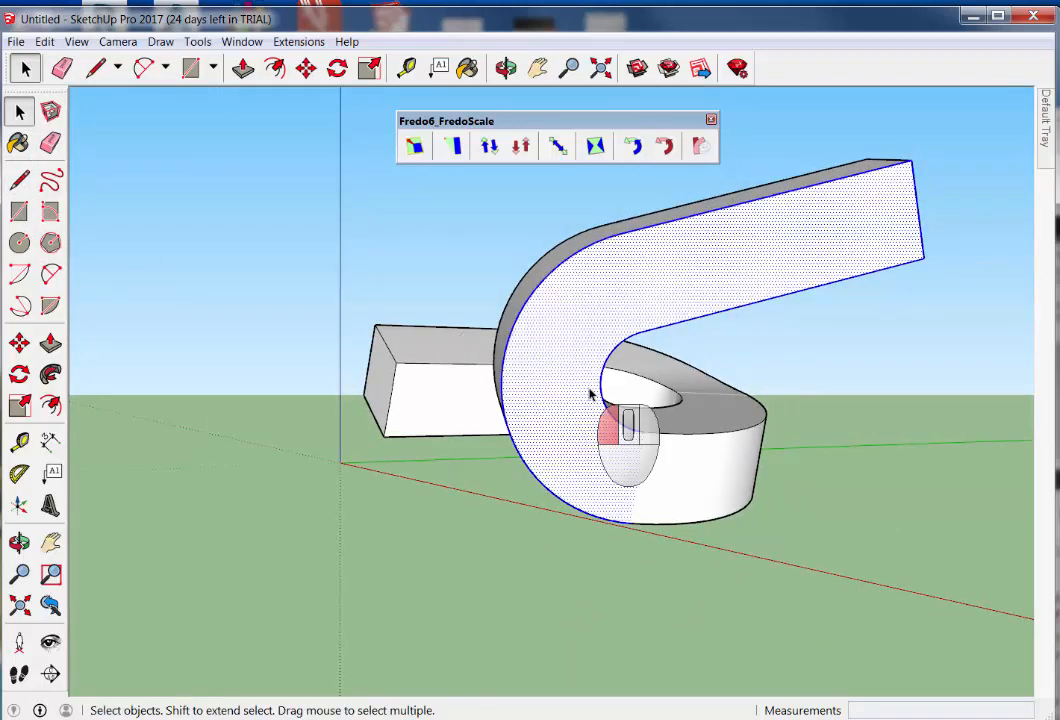
middle_click_drag(665, 464, 736, 376)
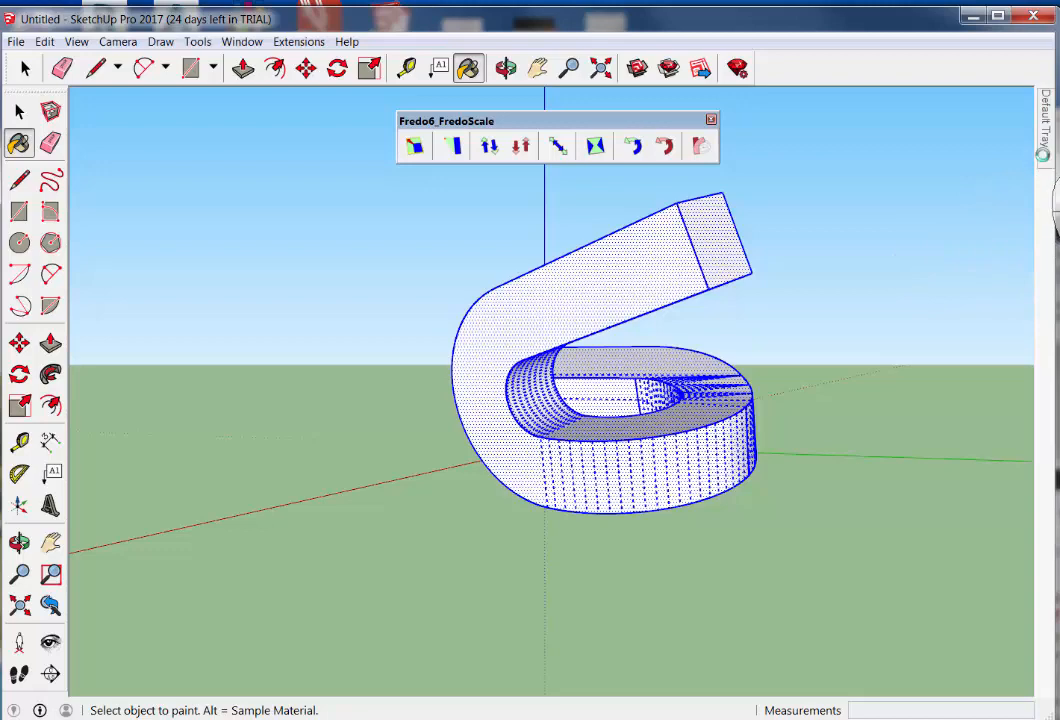
mouse_move(1045, 130)
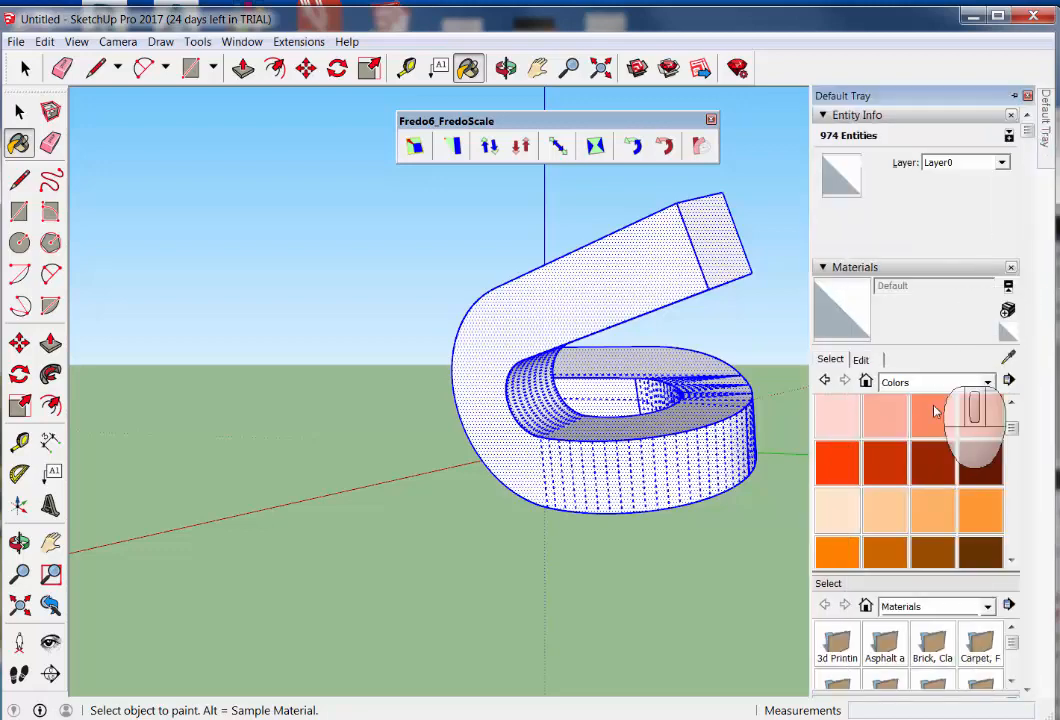
left_click(880, 484)
left_click(684, 459)
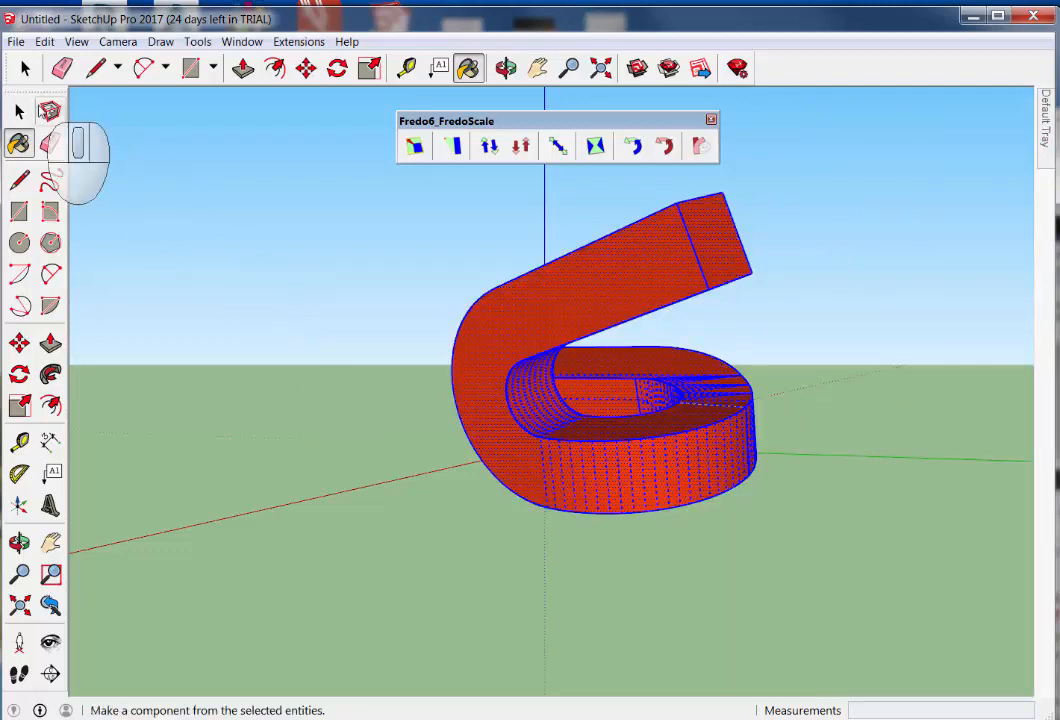
Soften the remaining seam edge across the sculpture's outer curved face with the Eraser
key("space")
mouse_move(483, 331)
middle_mouse_down()
mouse_move(823, 445)
mouse_move(580, 464)
mouse_move(697, 415)
middle_mouse_up()
middle_click_drag(622, 462, 473, 535)
scroll(556, 438, "up", 4)
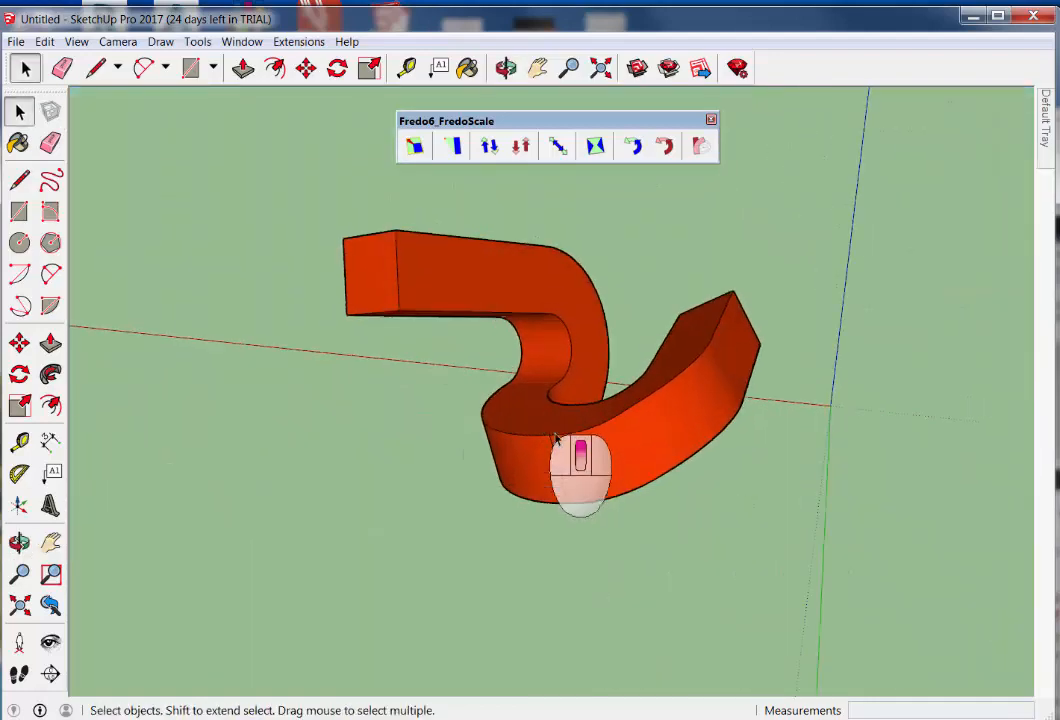
middle_click_drag(609, 490, 560, 498)
left_click(47, 146)
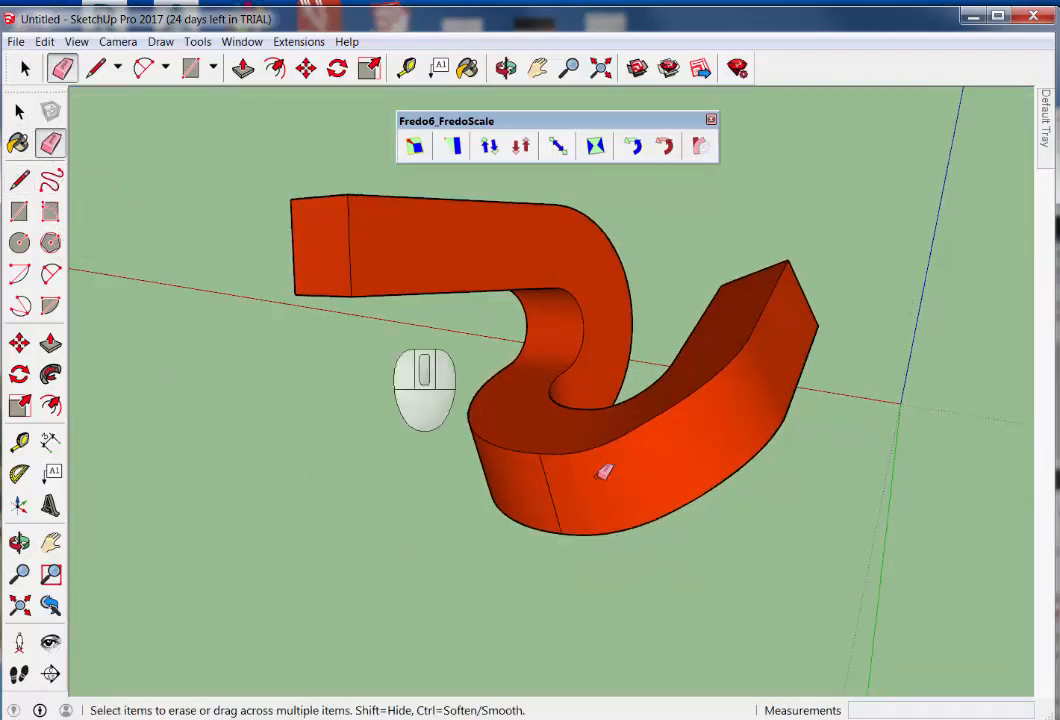
left_click_drag(618, 495, 600, 428, "ctrl")
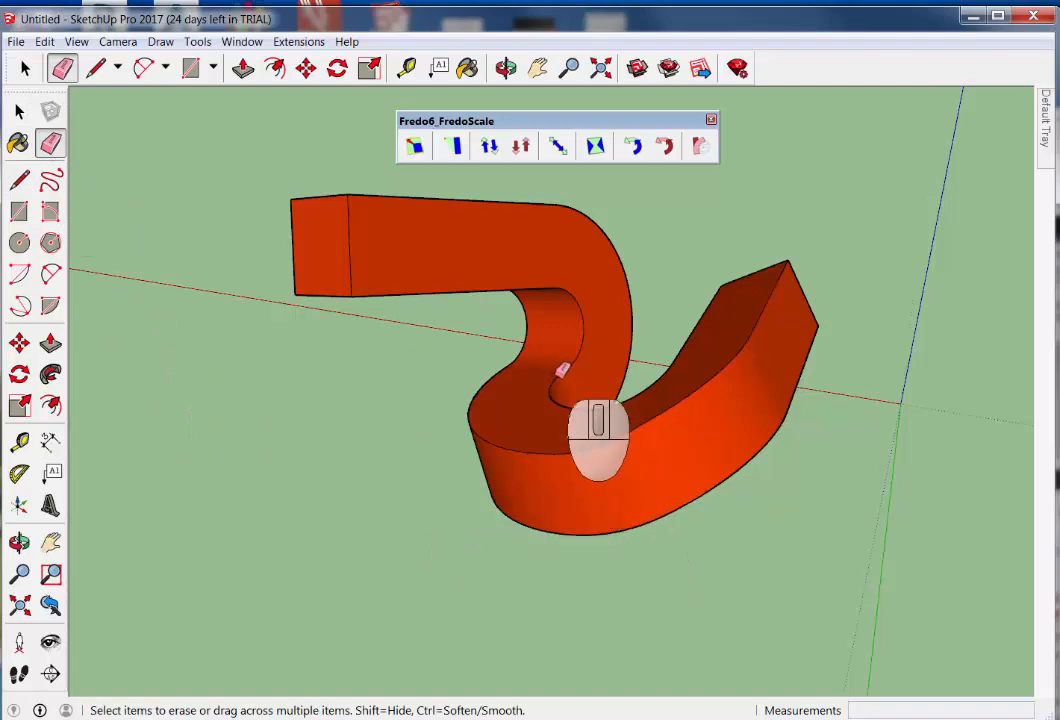
middle_click_drag(563, 370, 515, 470)
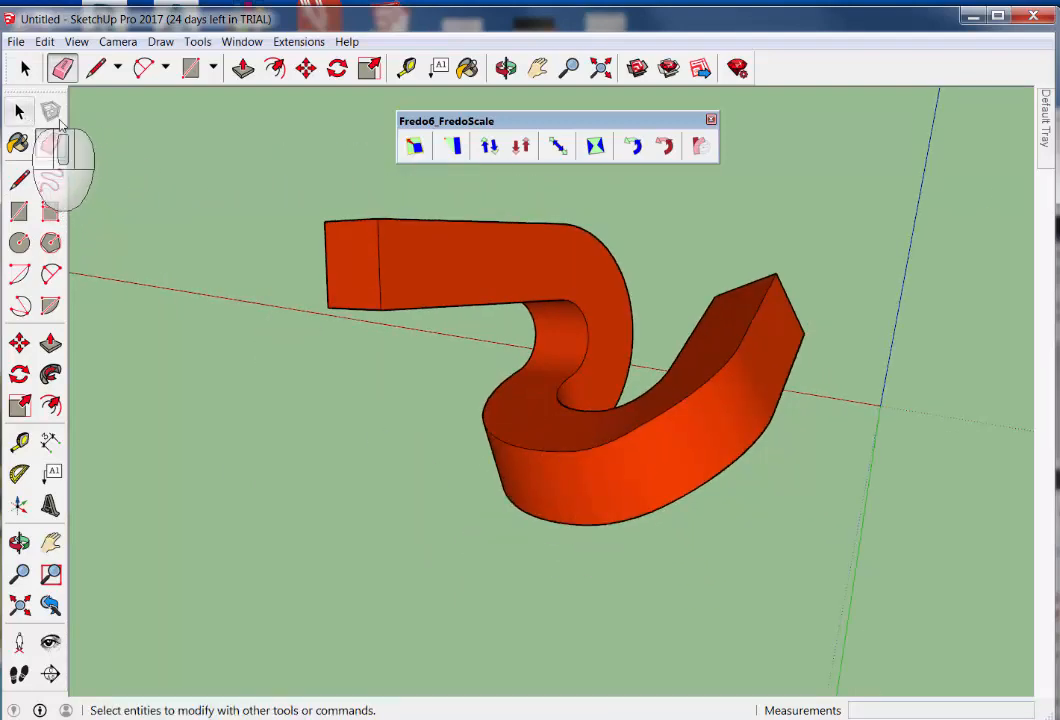
left_click(21, 113)
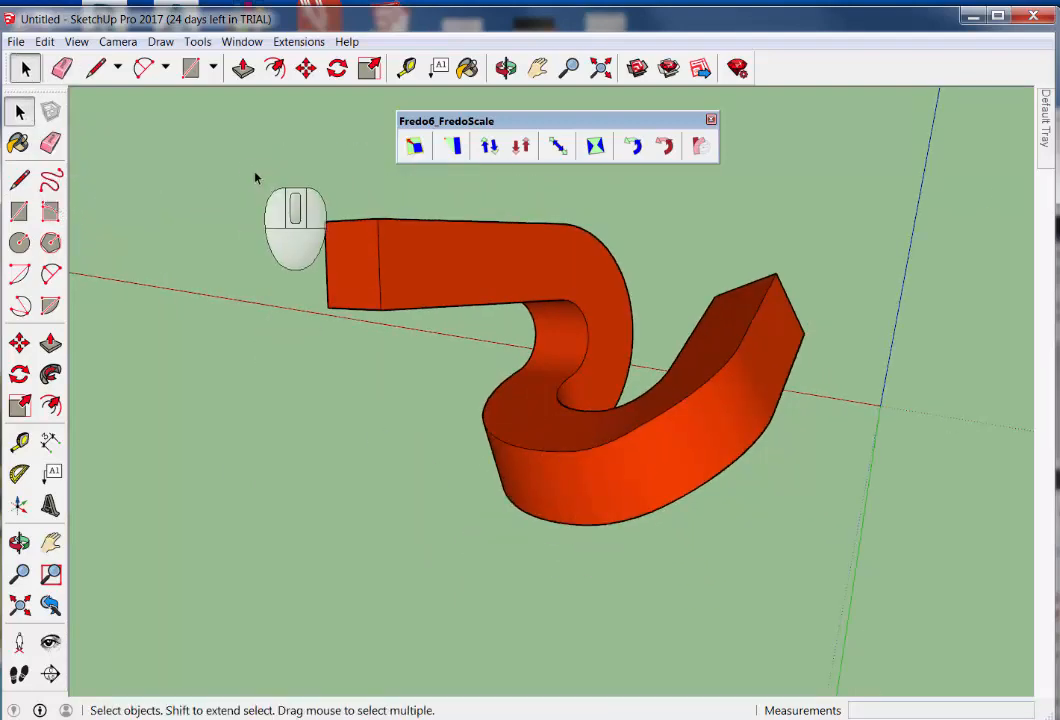
Save the model as Sculpture.skp in the Ex9 folder, replacing the existing file of that name
left_click(17, 42)
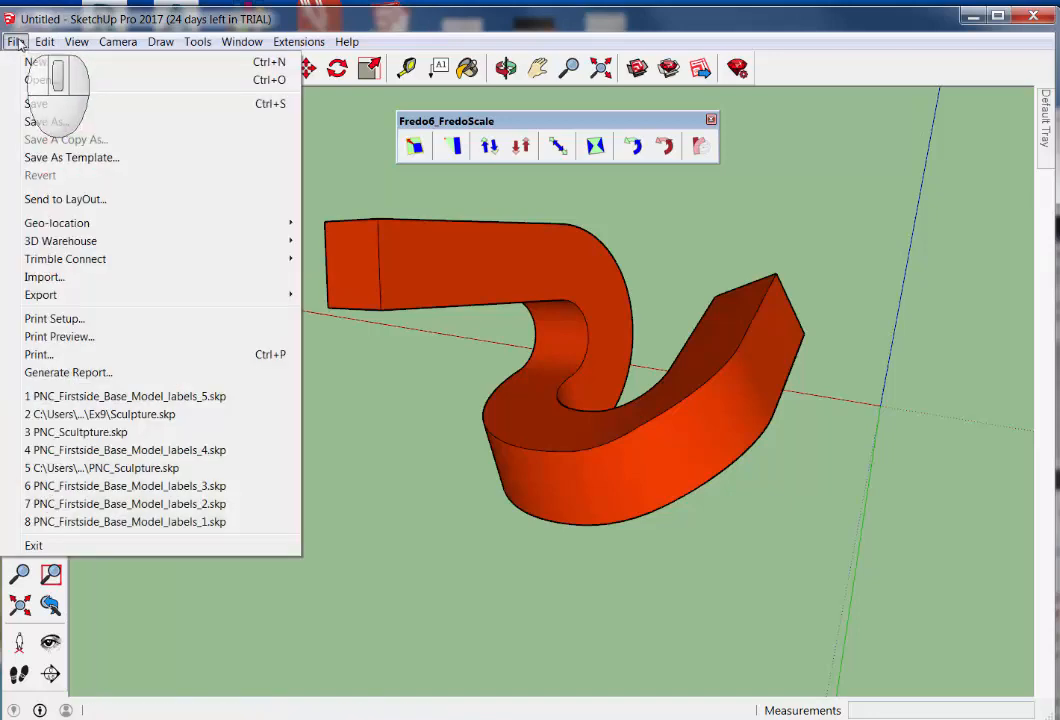
left_click(50, 122)
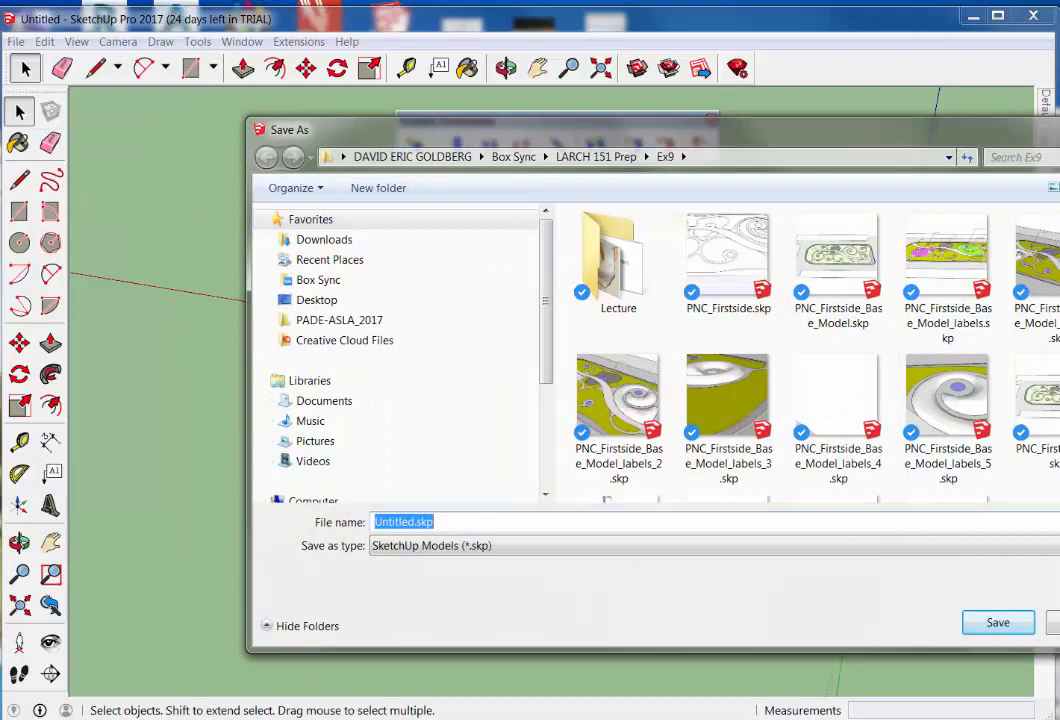
scroll(805, 350, "down", 2)
left_click(955, 425)
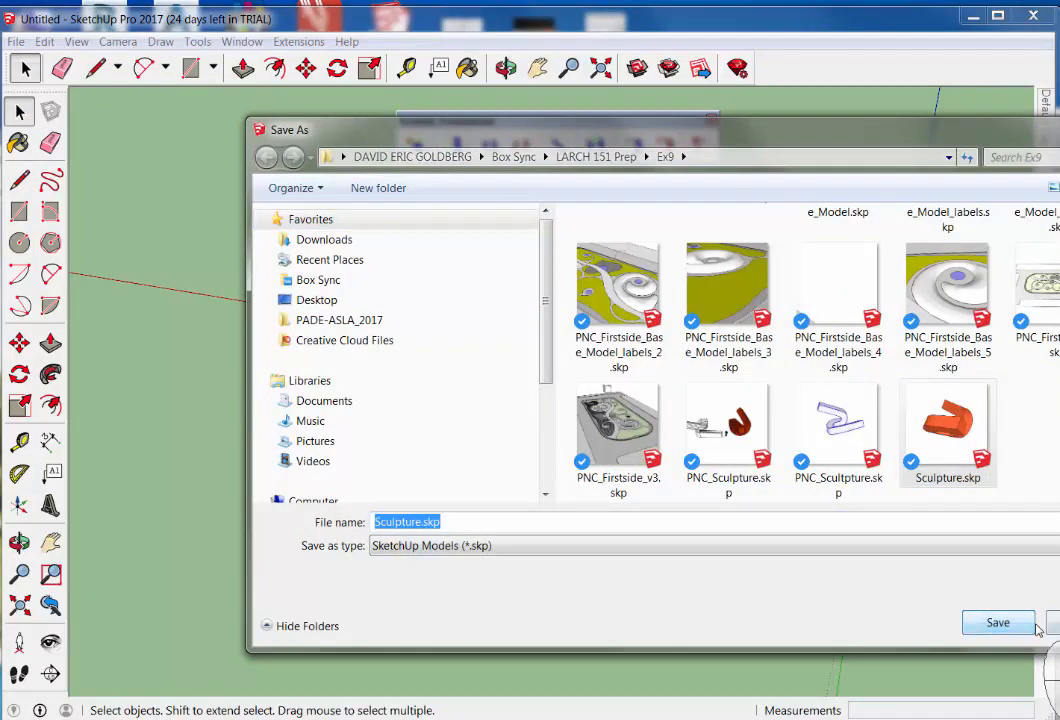
left_click(1033, 625)
left_click(786, 396)
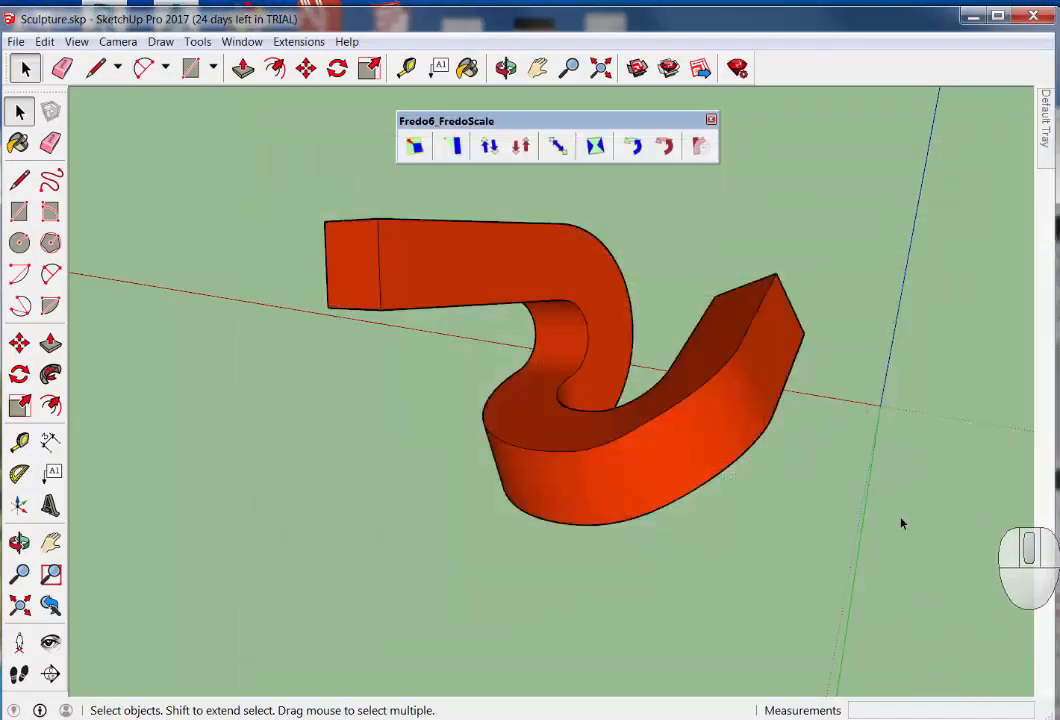
Open the recent plaza model PNC_Firstside_Base_Model_labels_5.skp
middle_click_drag(760, 483, 724, 490, "shift")
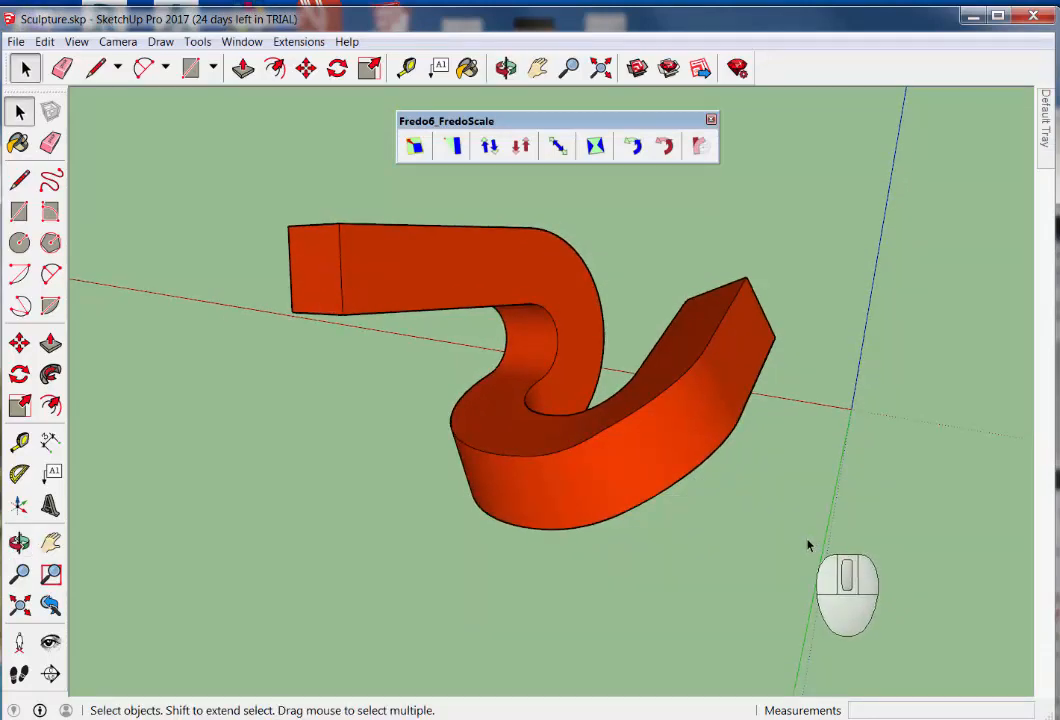
left_click(16, 42)
left_click(181, 419)
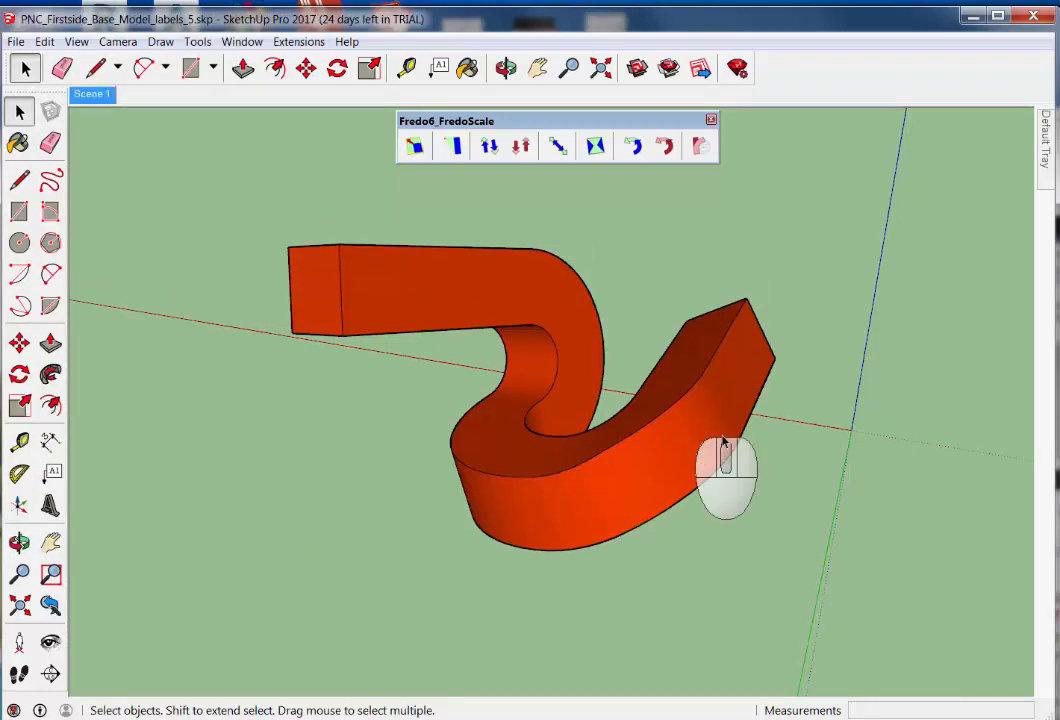
scroll(631, 381, "down", 2)
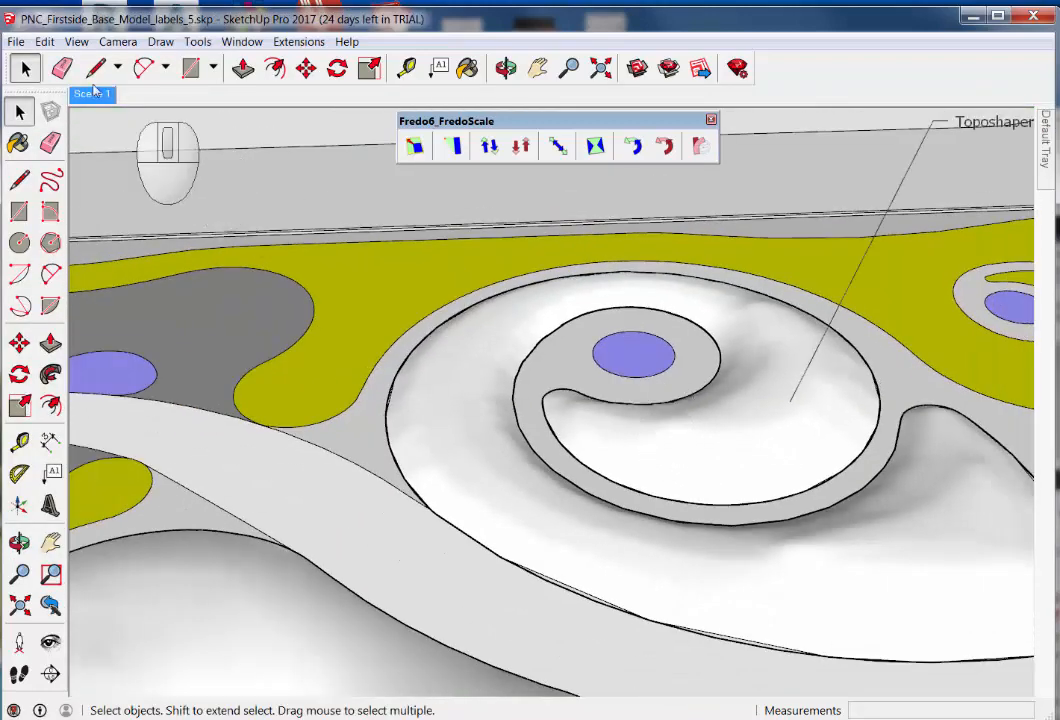
Import Sculpture.skp into the plaza model and place it beside the blue circle at the centre of the spiral mound
left_click(17, 42)
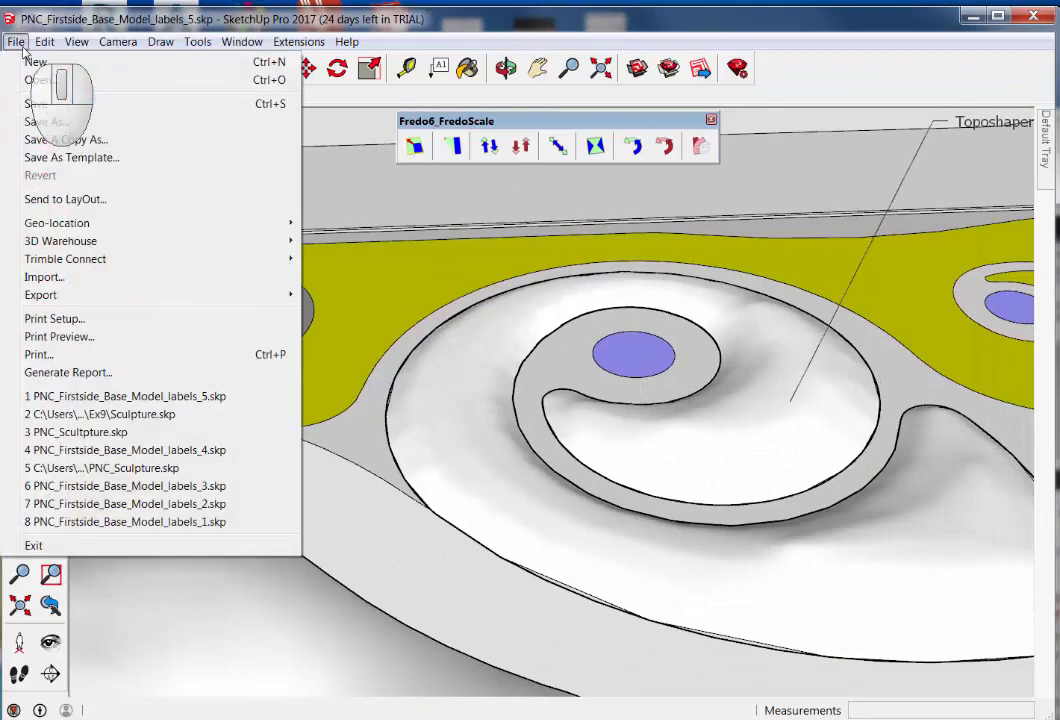
left_click(83, 279)
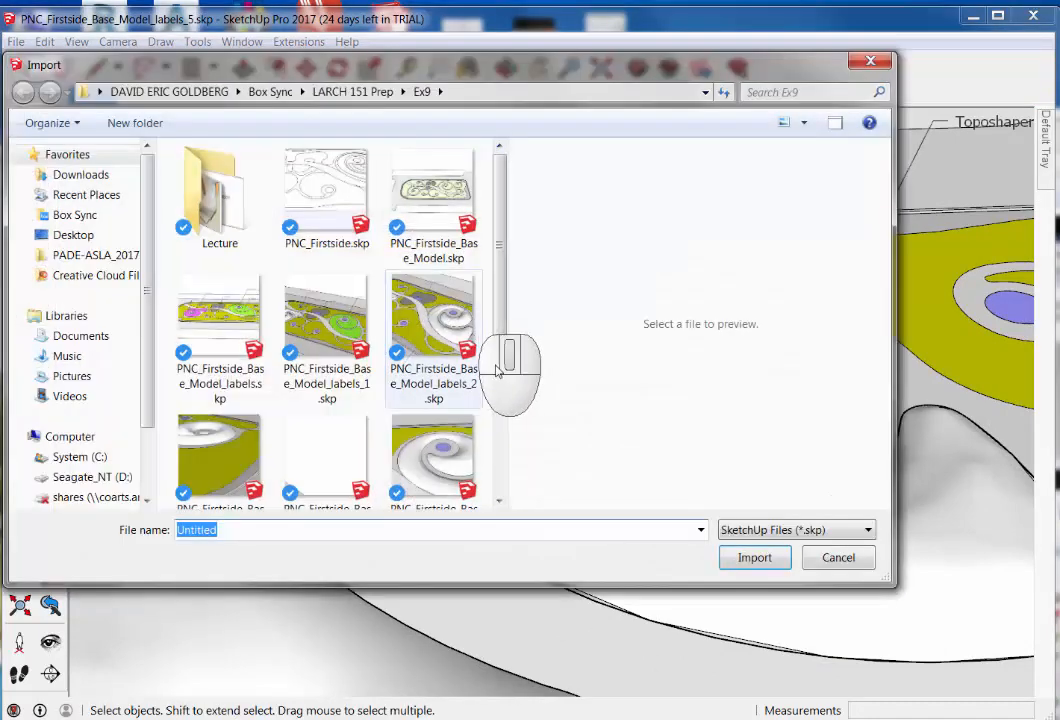
left_click_drag(494, 289, 499, 478)
left_click(372, 455)
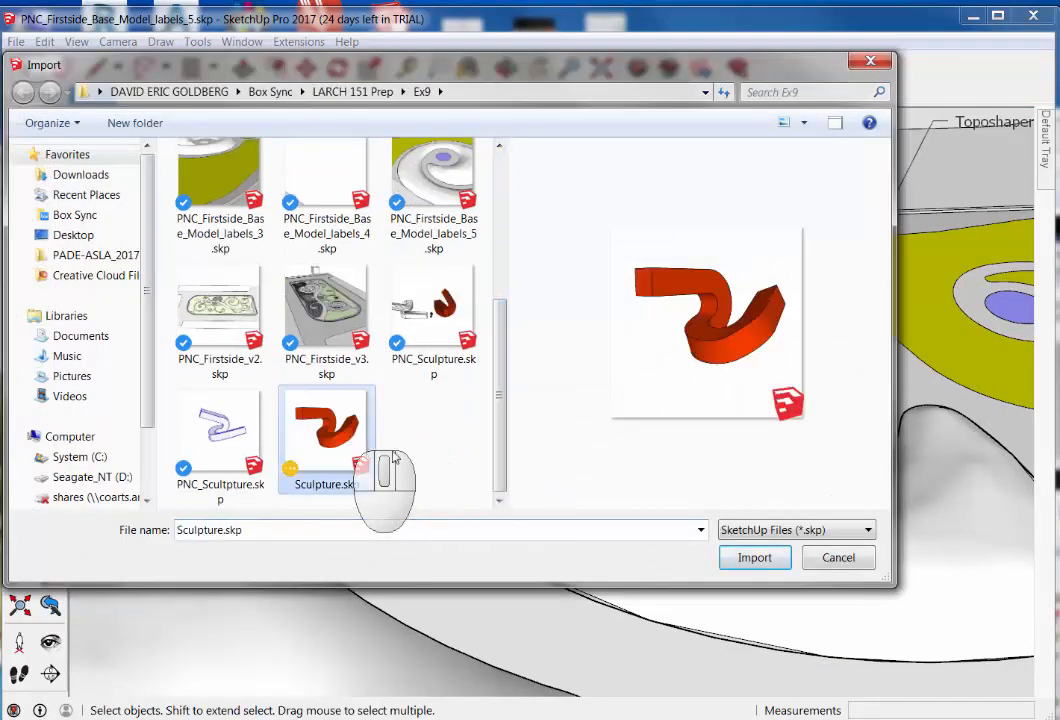
left_click(762, 558)
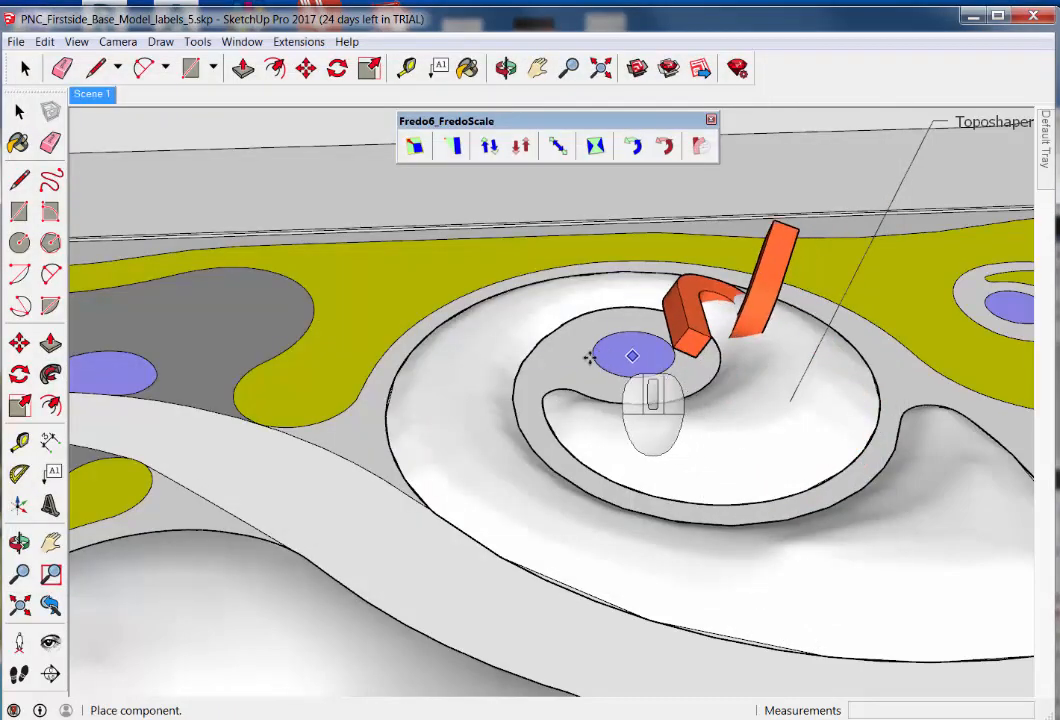
left_click(553, 362)
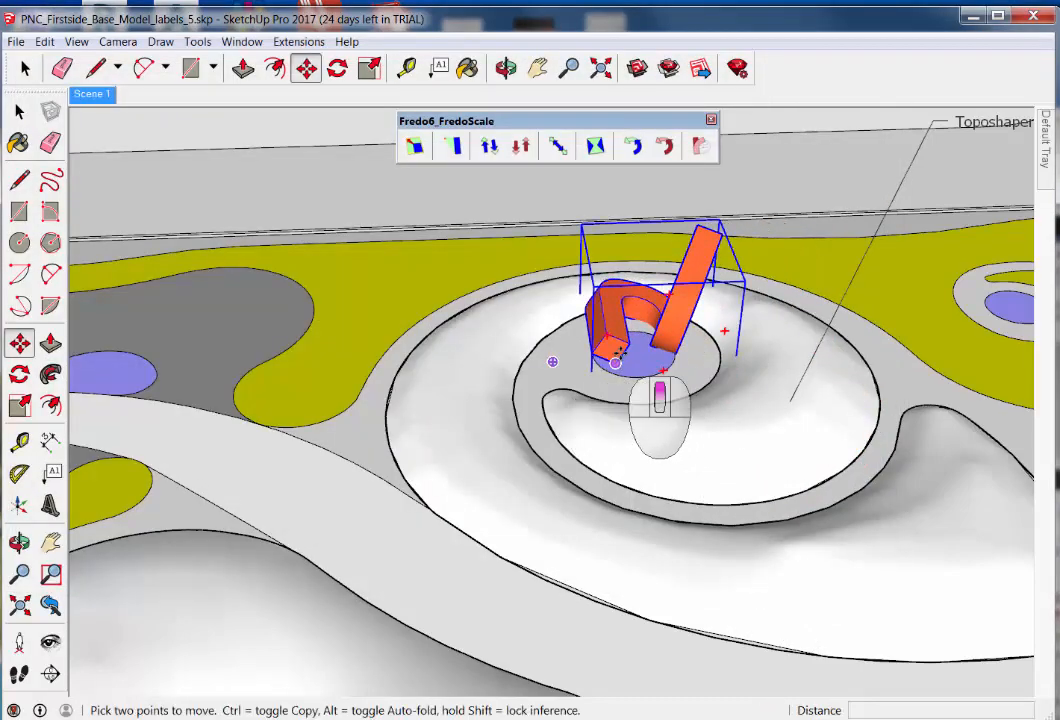
Rotate the imported sculpture 180 degrees on the ground plane about a point on the paving beside the blue circle
mouse_move(551, 360)
middle_mouse_down()
mouse_move(691, 362)
mouse_move(431, 374)
mouse_move(531, 384)
mouse_move(590, 375)
middle_mouse_up()
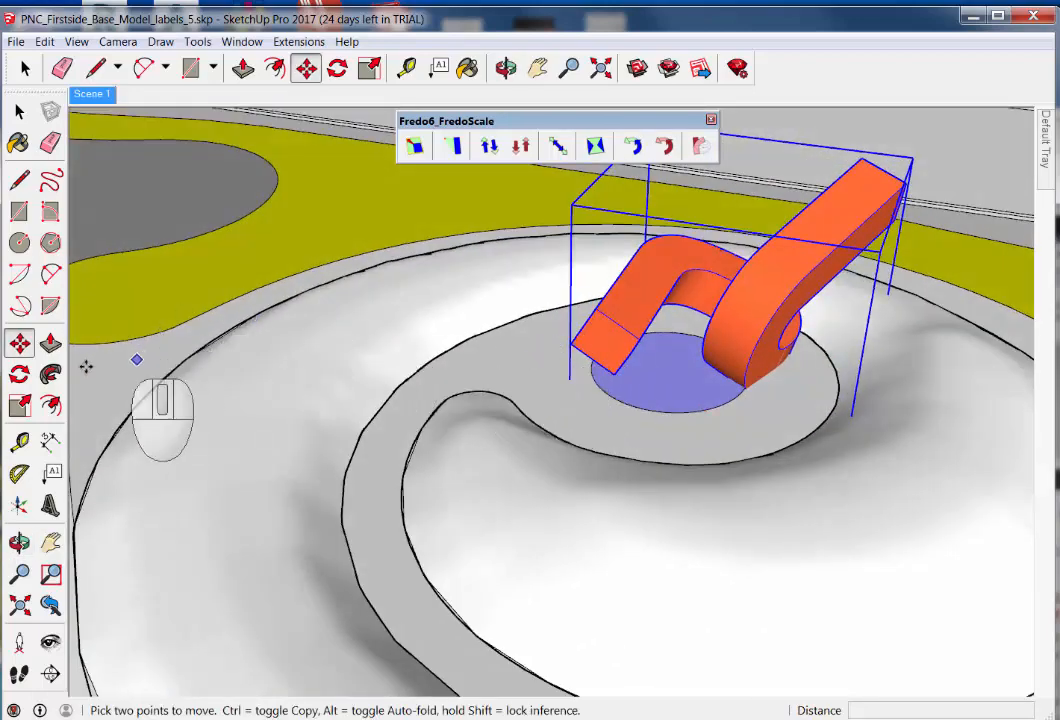
left_click(537, 381)
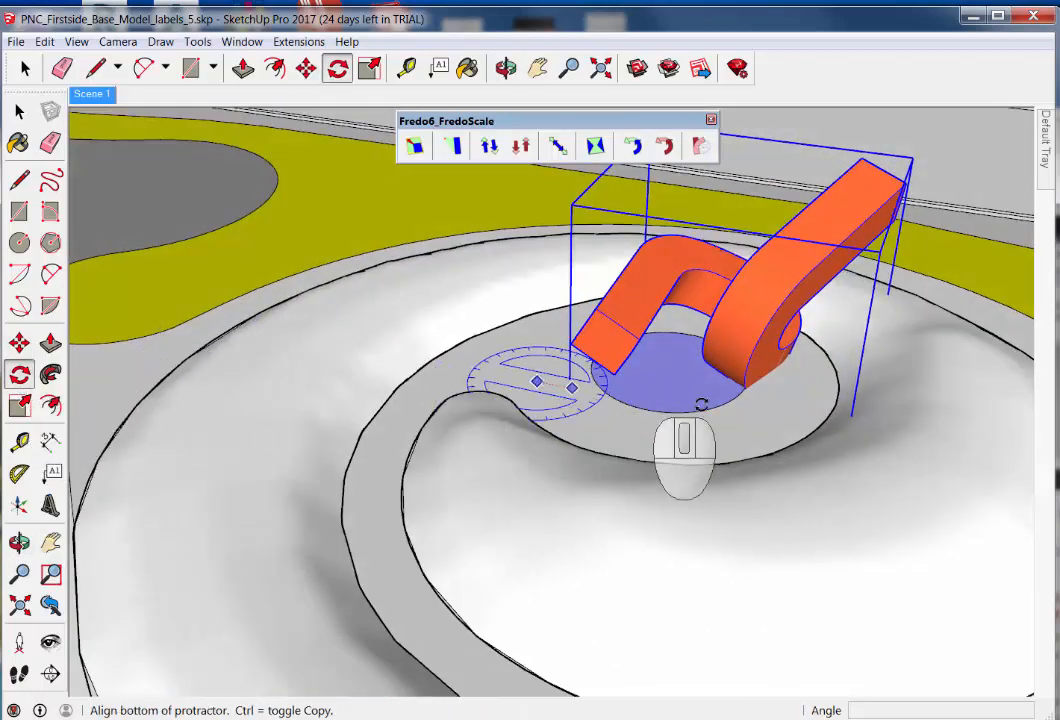
left_click(806, 363)
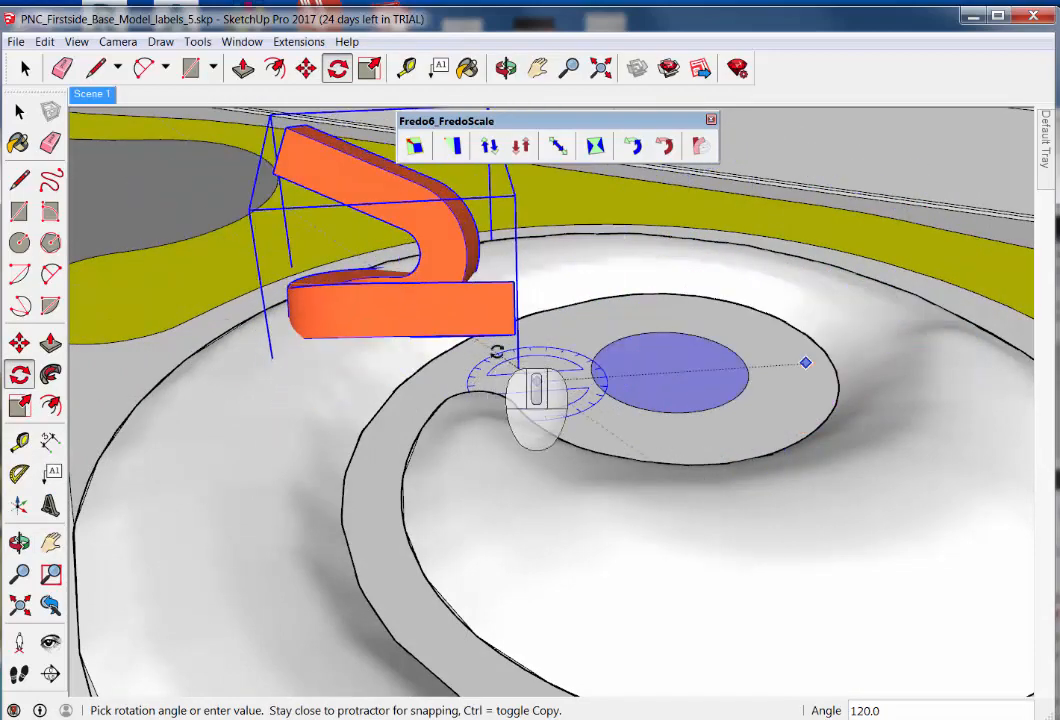
type("180")
key("Return")
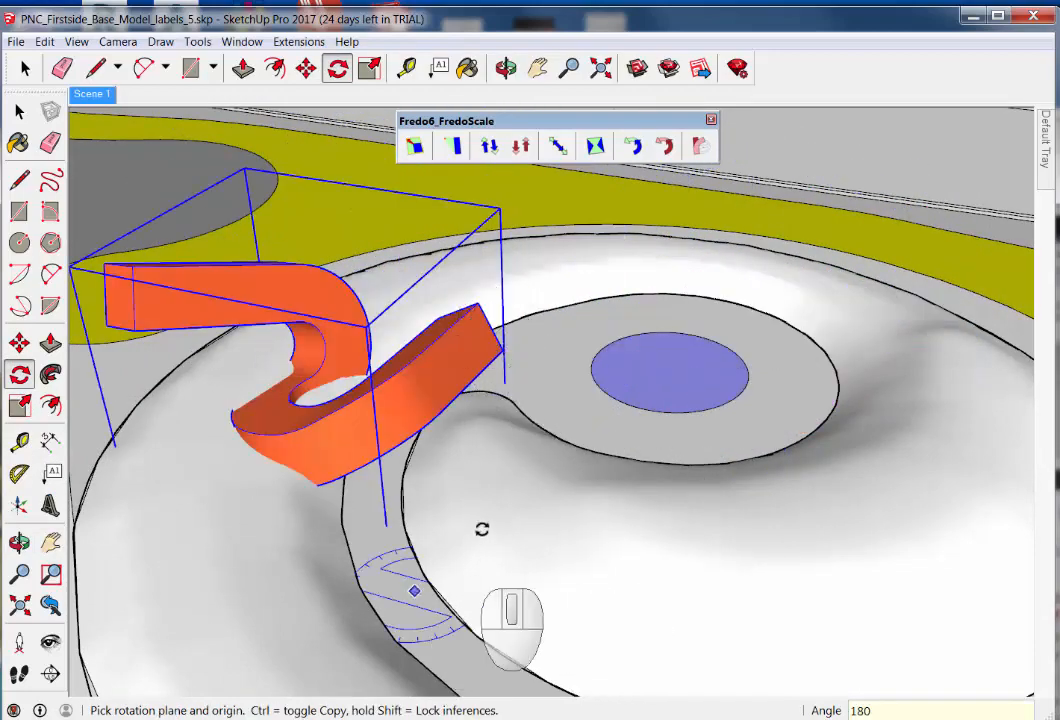
Move the rotated sculpture about 23' 4" back onto the paved centre of the spiral mound
scroll(496, 513, "down", 2)
left_click(20, 344)
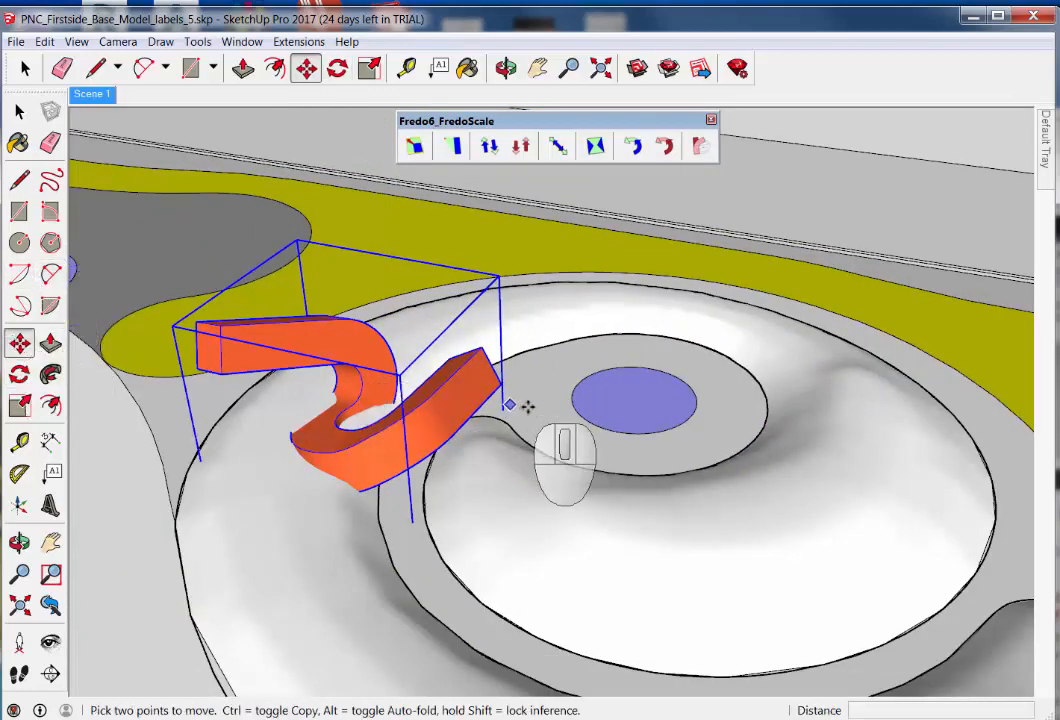
mouse_move(527, 406)
left_mouse_down()
mouse_move(745, 397)
mouse_move(757, 378)
left_mouse_up()
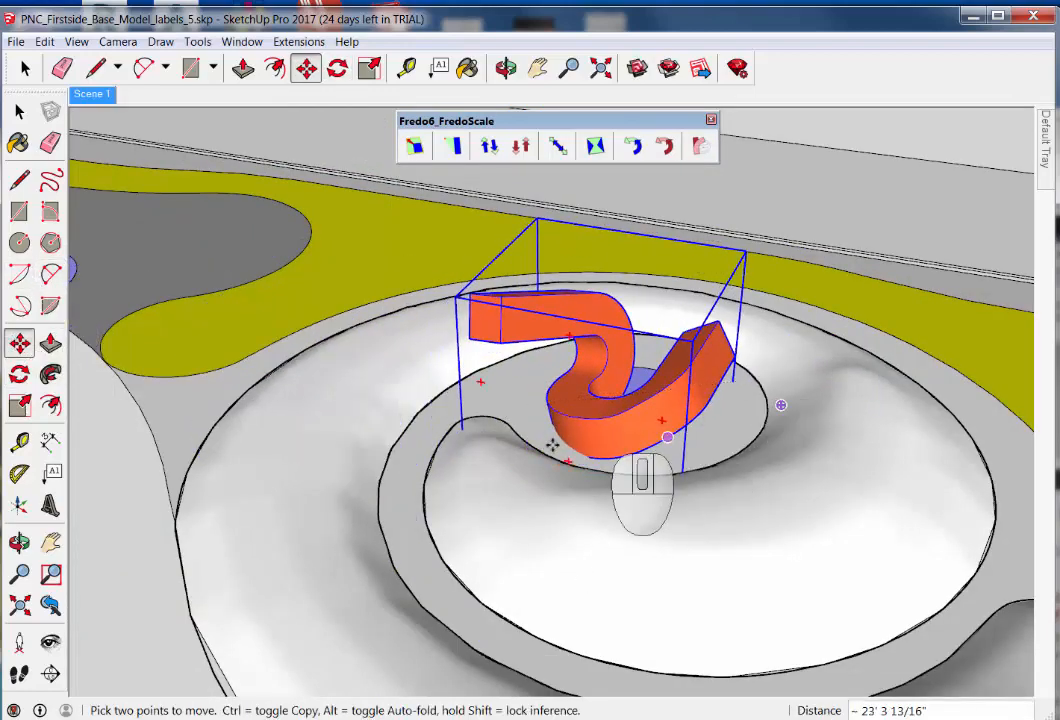
Fine-tune the sculpture's position so its curved base sits on the paving over the blue circle
scroll(541, 446, "up", 2)
middle_click_drag(534, 430, 818, 424)
scroll(622, 374, "up", 2)
mouse_move(546, 368)
middle_mouse_down()
mouse_move(828, 397)
mouse_move(595, 309)
middle_mouse_up()
mouse_move(598, 309)
left_mouse_down()
mouse_move(600, 250)
mouse_move(604, 268)
left_mouse_up()
mouse_move(535, 331)
middle_mouse_down()
mouse_move(788, 355)
mouse_move(170, 206)
middle_mouse_up()
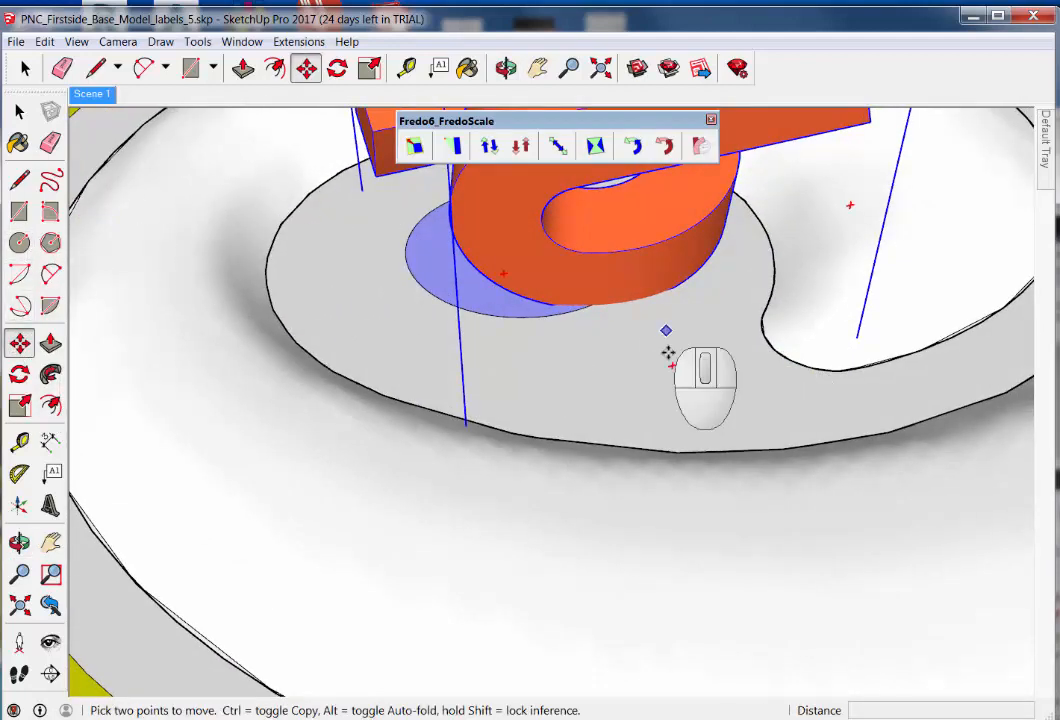
left_click(663, 357)
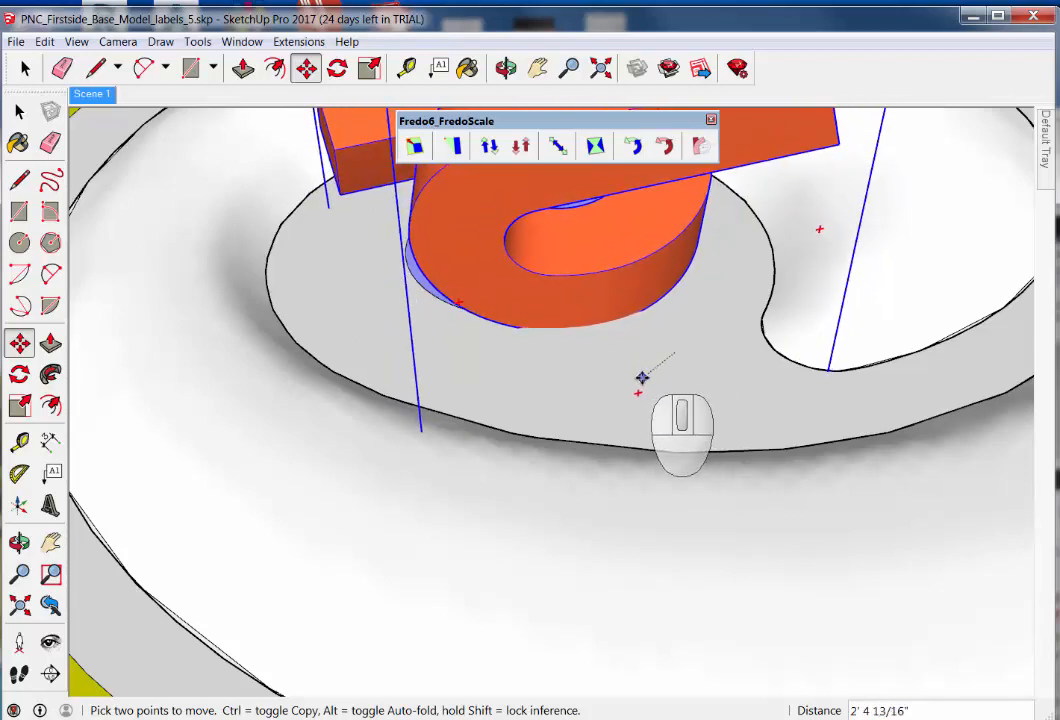
scroll(655, 369, "down", 2)
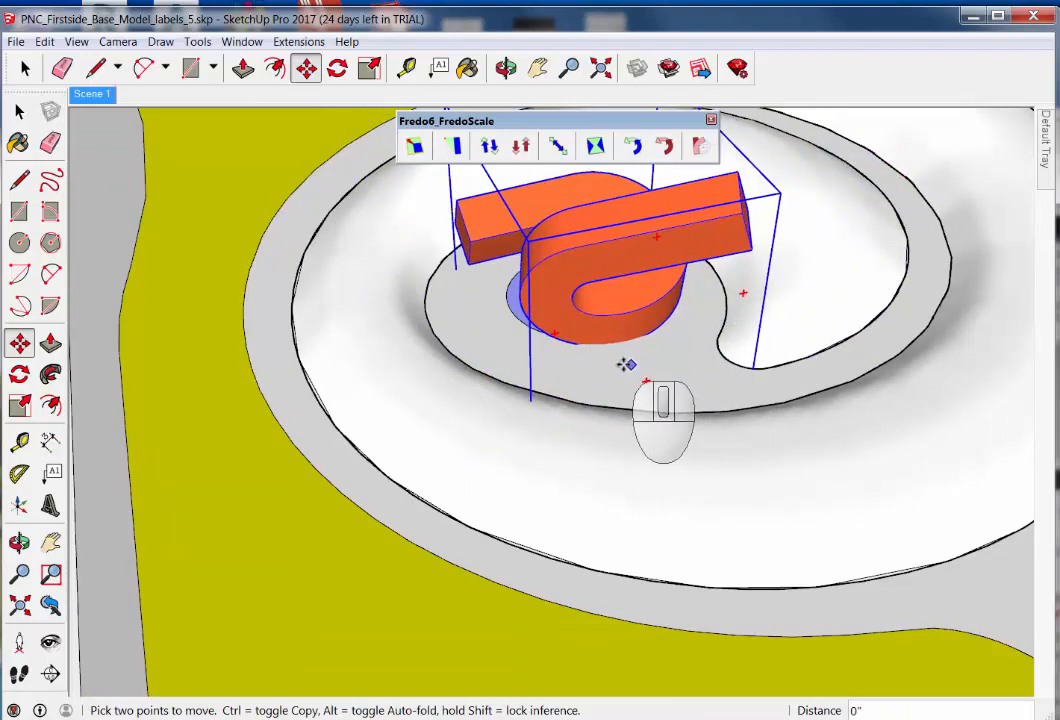
Examine the placed sculpture from several angles, up close and within the surrounding plaza
middle_click_drag(613, 368, 729, 362)
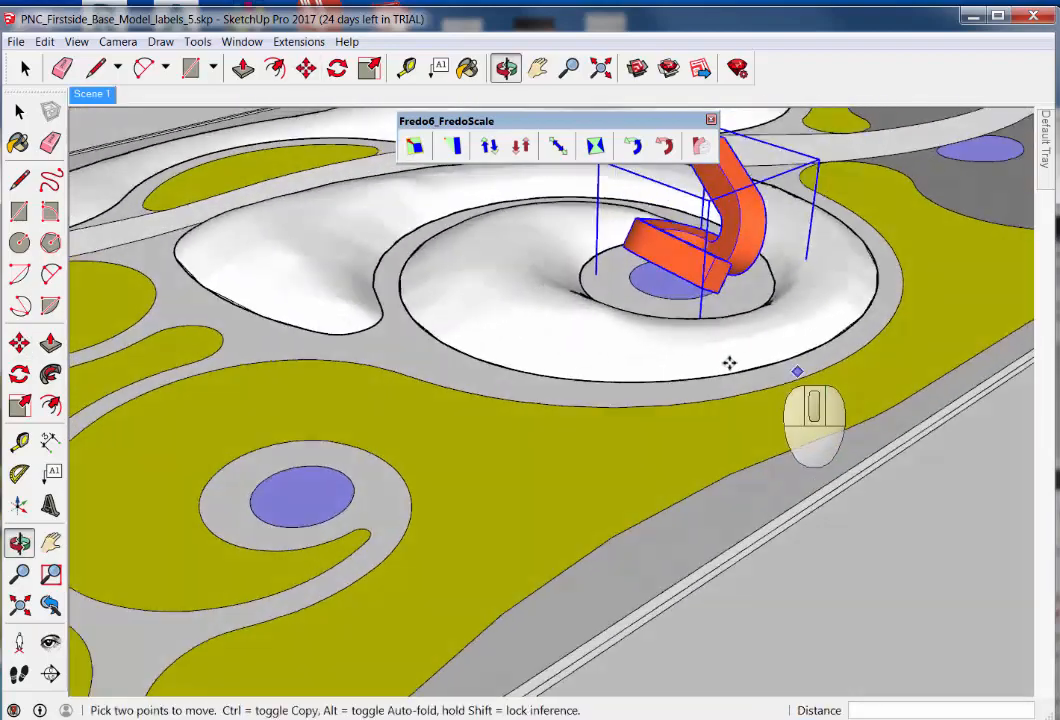
scroll(700, 308, "up", 6)
middle_click_drag(710, 278, 518, 393)
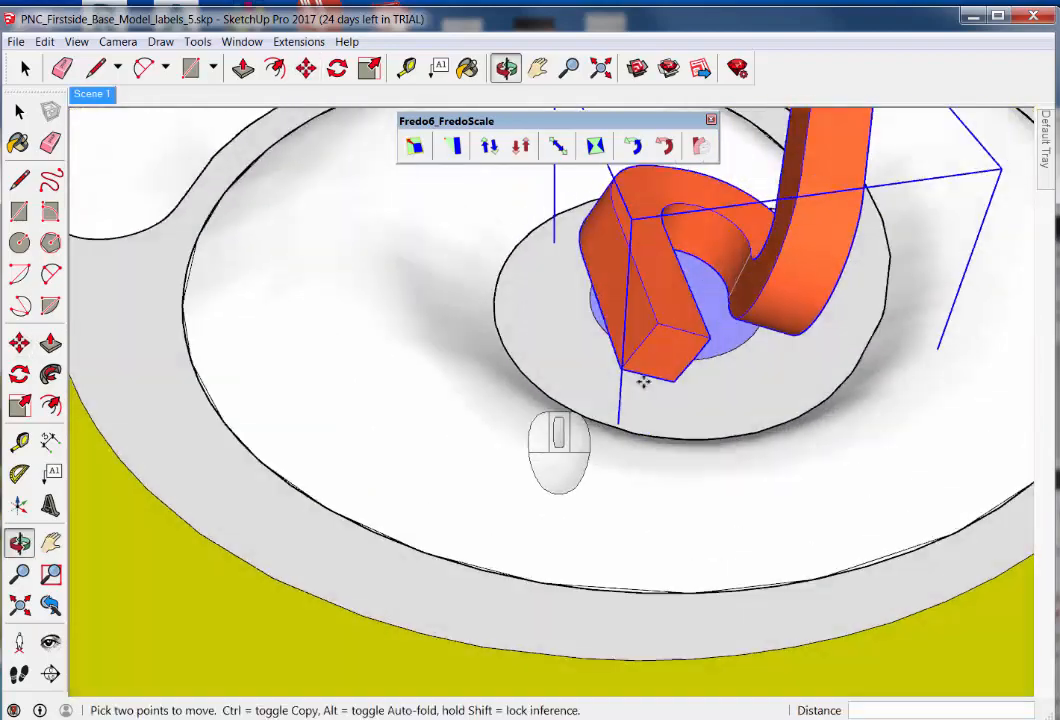
scroll(651, 383, "down", 3)
middle_click_drag(766, 364, 679, 395, "shift")
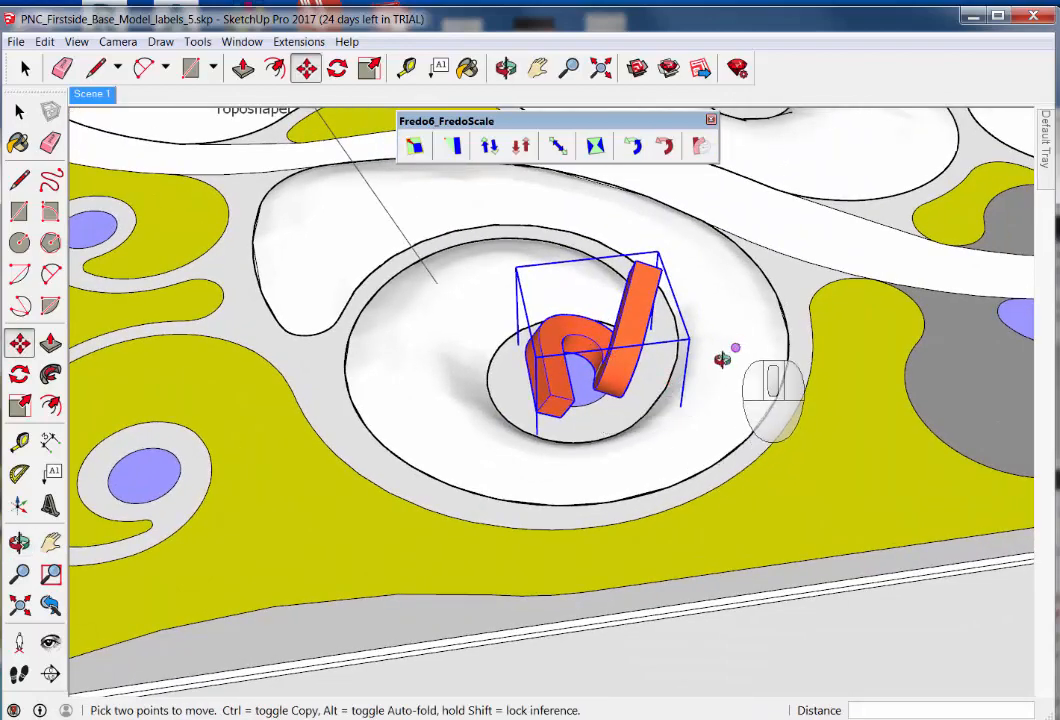
middle_click_drag(722, 359, 635, 390)
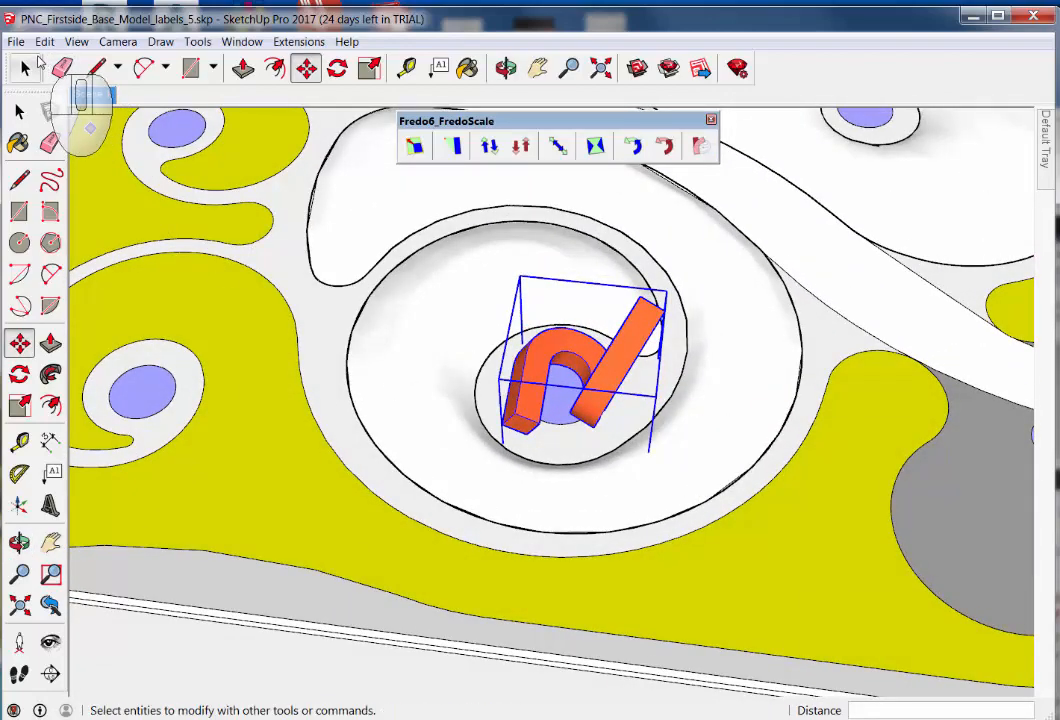
middle_click_drag(765, 458, 421, 303)
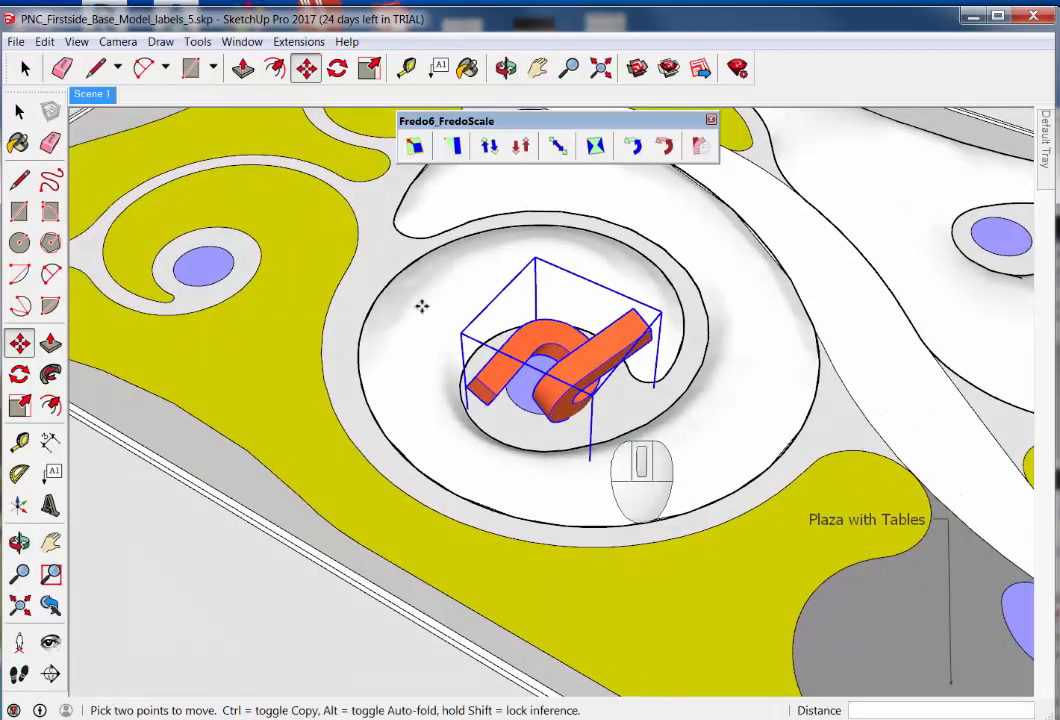
left_click(19, 111)
scroll(453, 310, "up", 3)
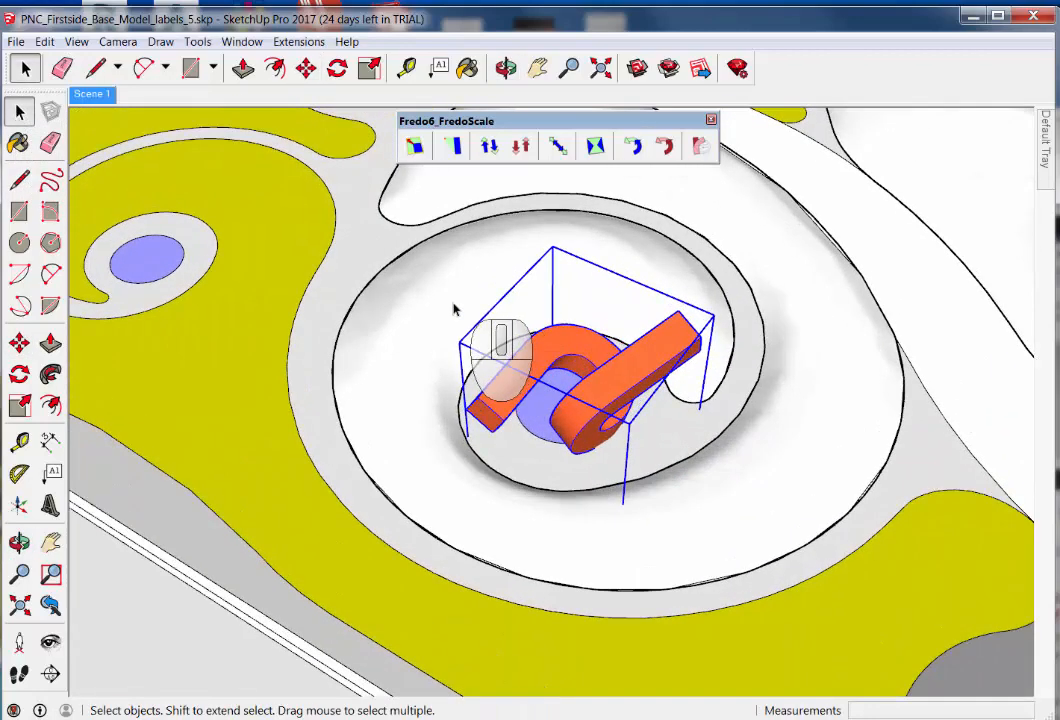
left_click(935, 312)
scroll(923, 340, "down", 6)
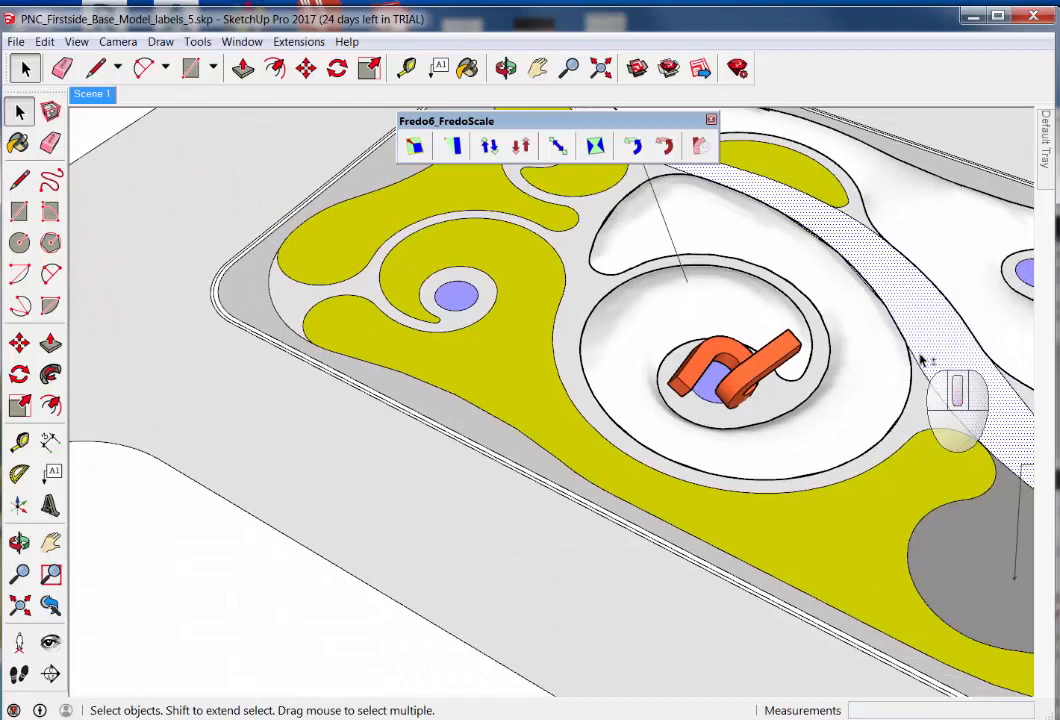
middle_click_drag(923, 360, 758, 405, "shift")
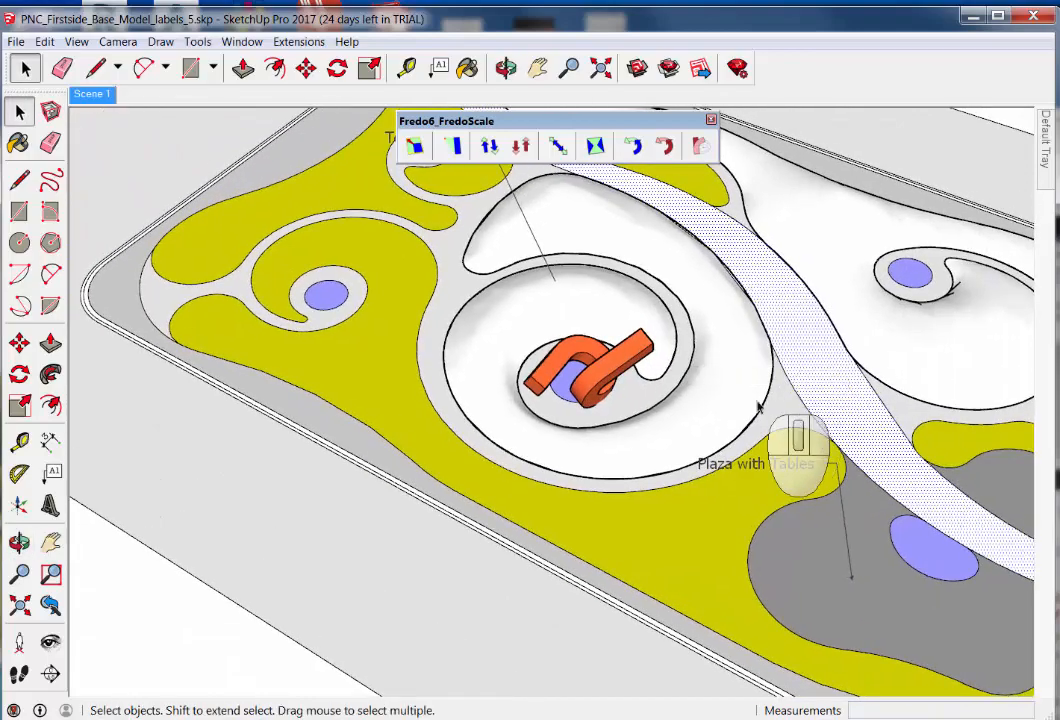